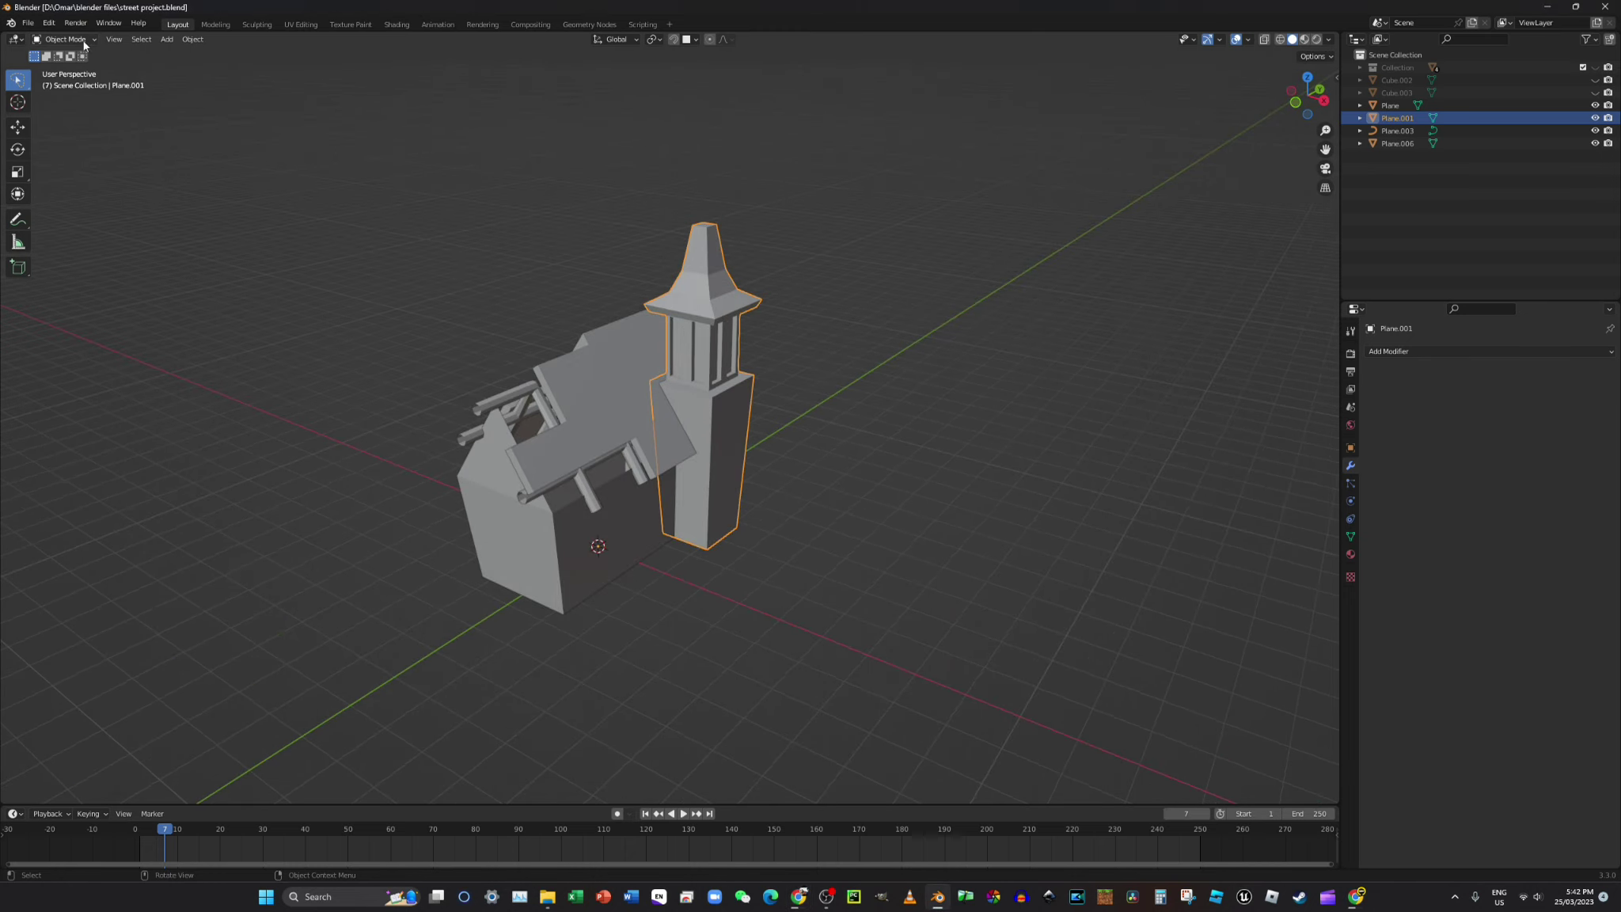
- In Edit Mode on the tower, try separating the window faces, then undo it
left_click(70, 68)
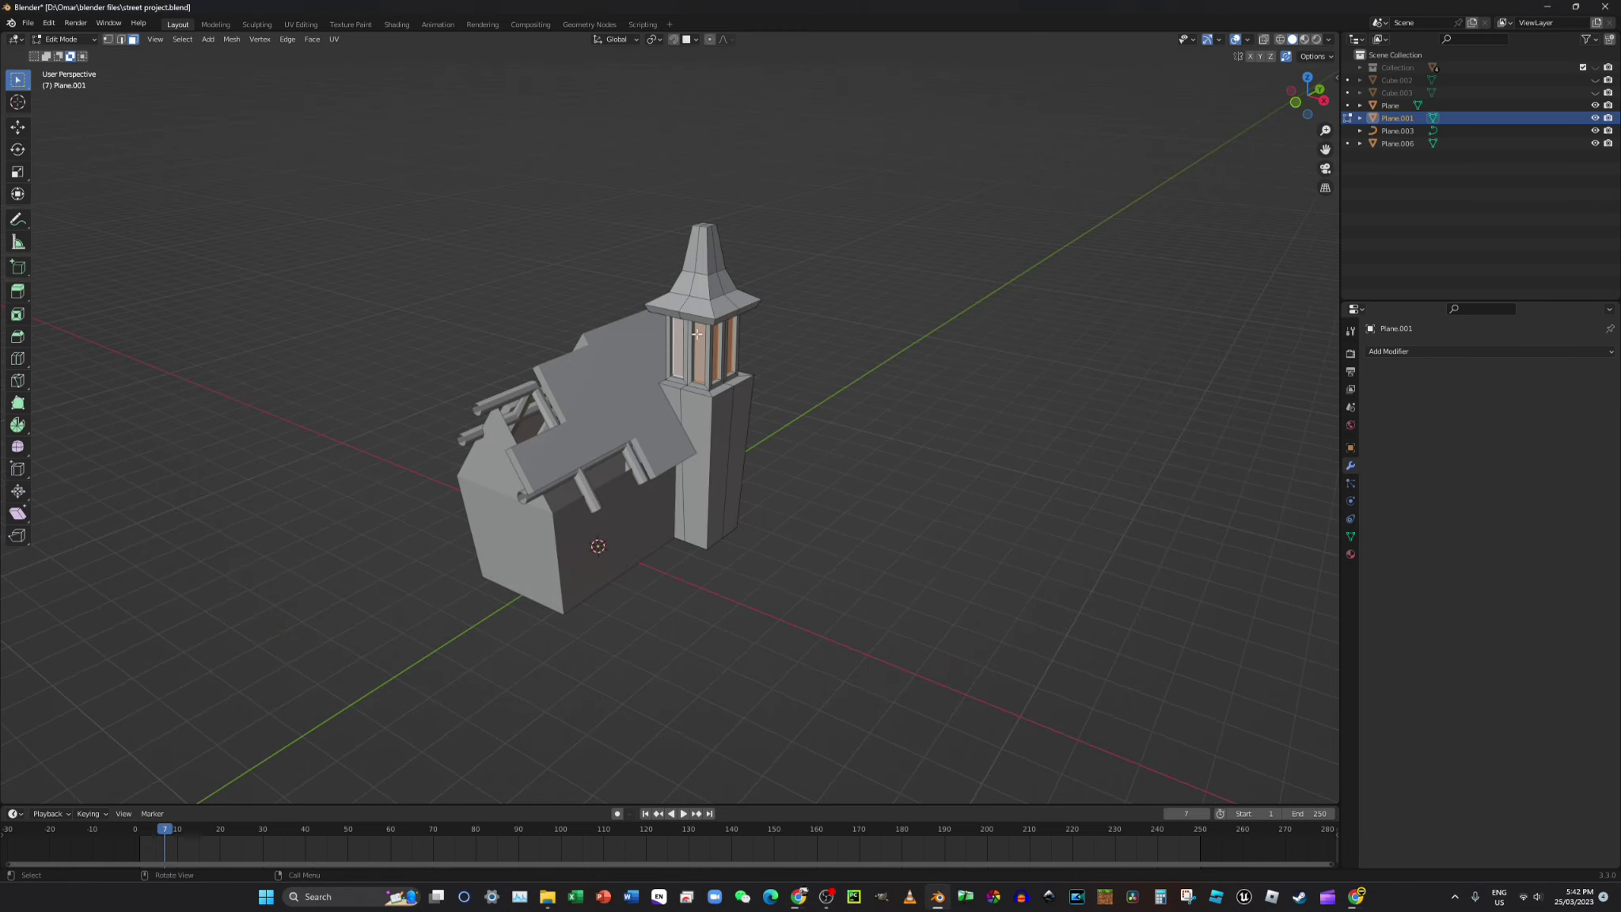
middle_click_drag(721, 336, 851, 319)
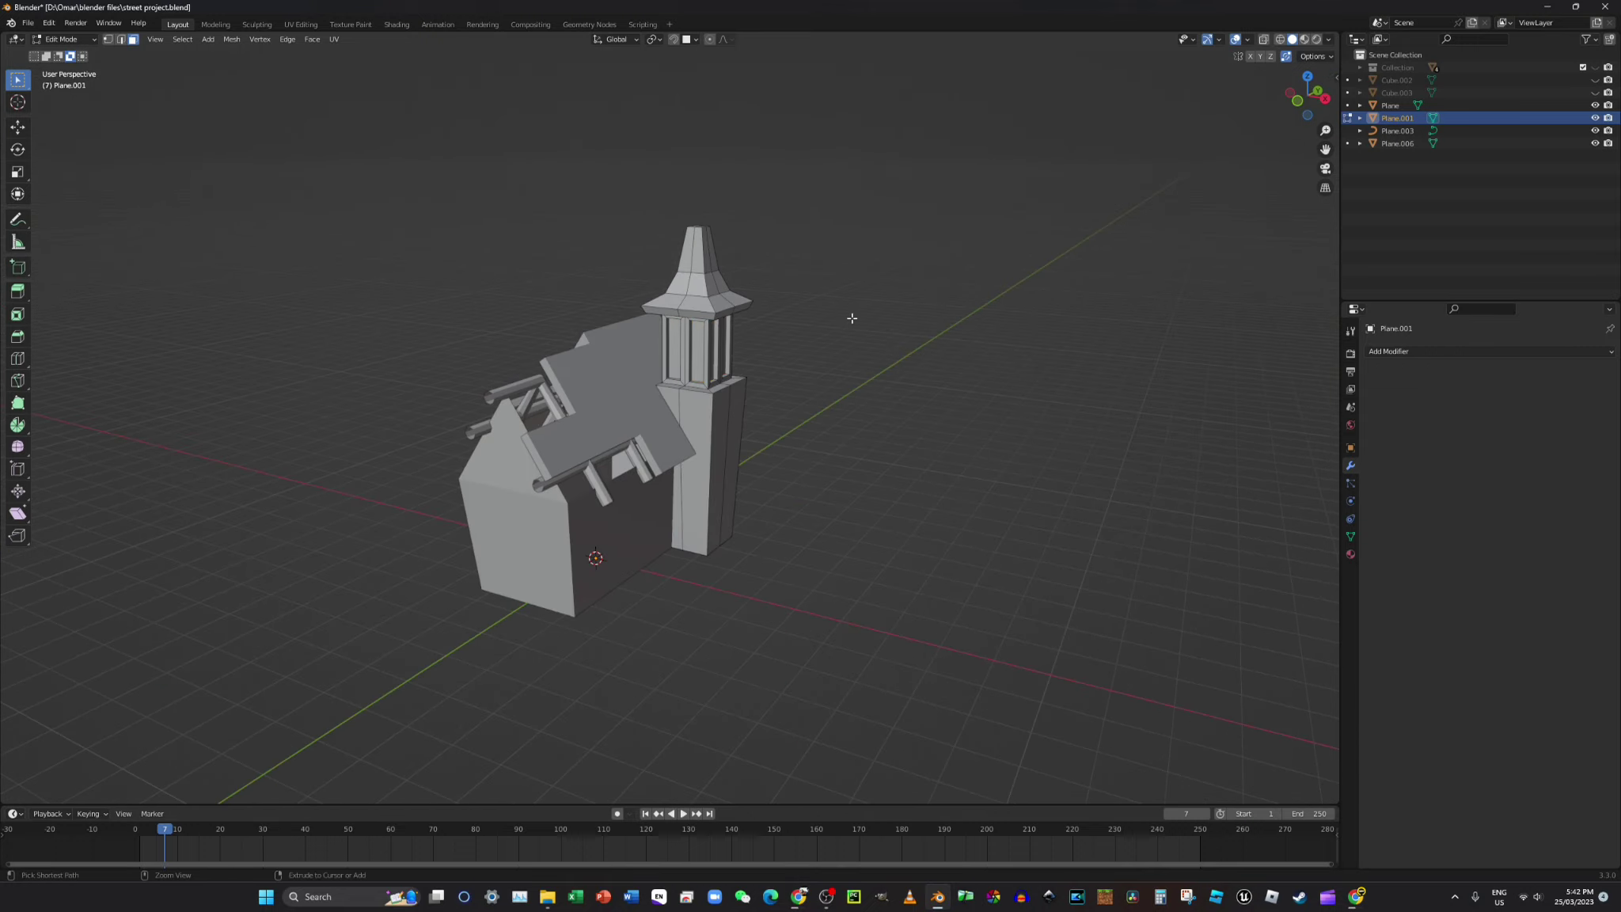
middle_click_drag(633, 309, 707, 345)
key("p")
left_click(631, 322)
key("ctrl+z")
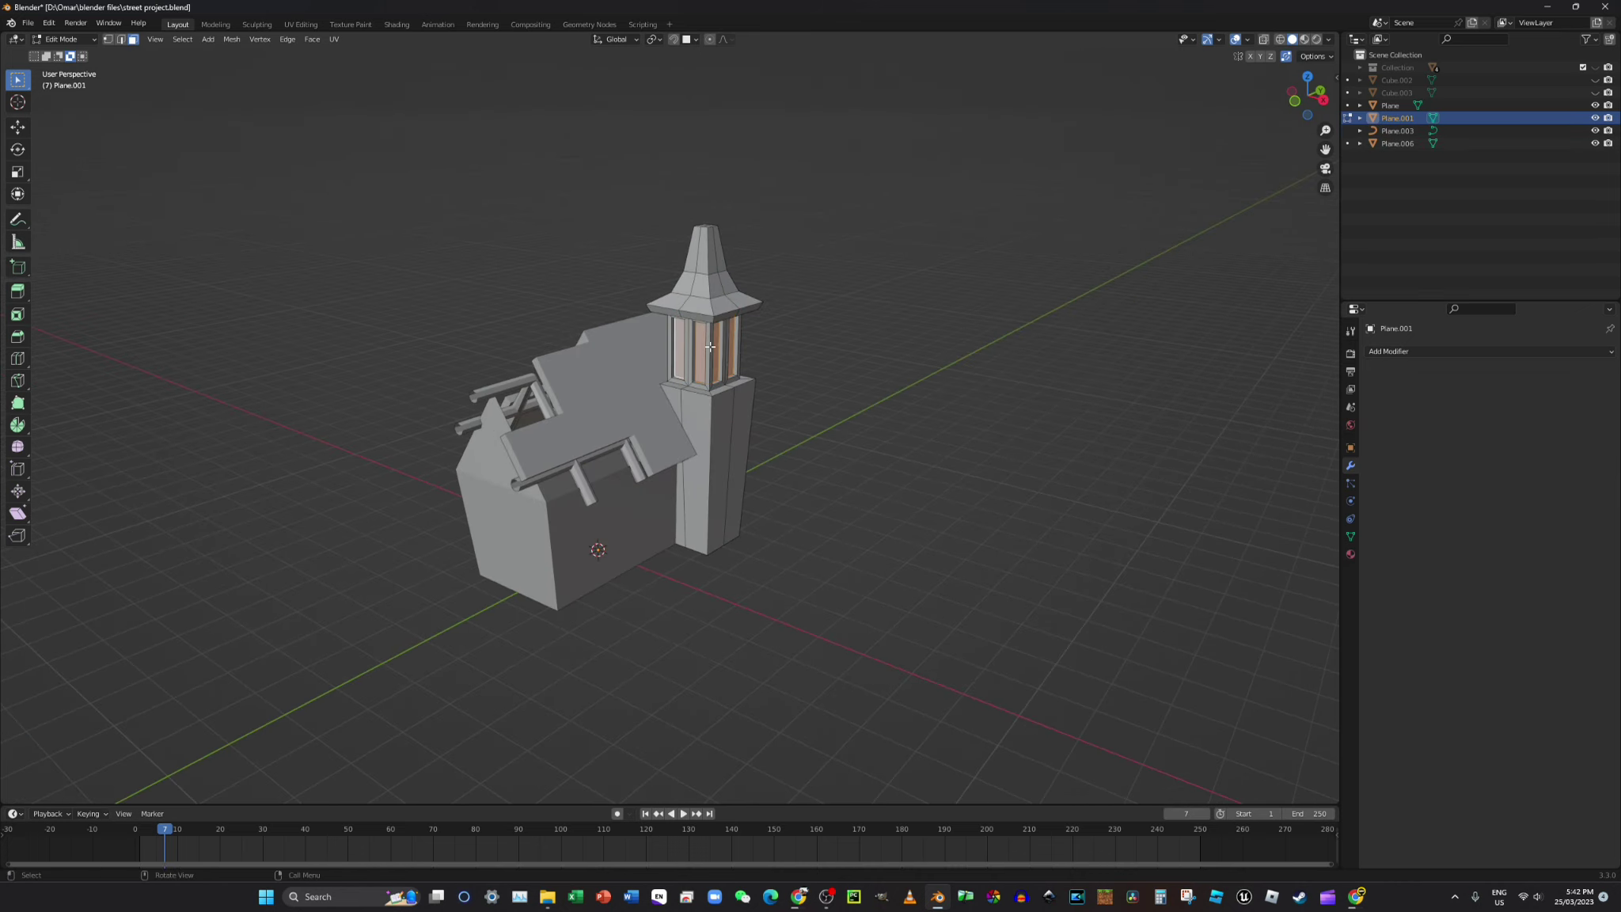
- Duplicate the window faces in place and separate the copy into its own object
key("shift+d")
right_click(902, 255)
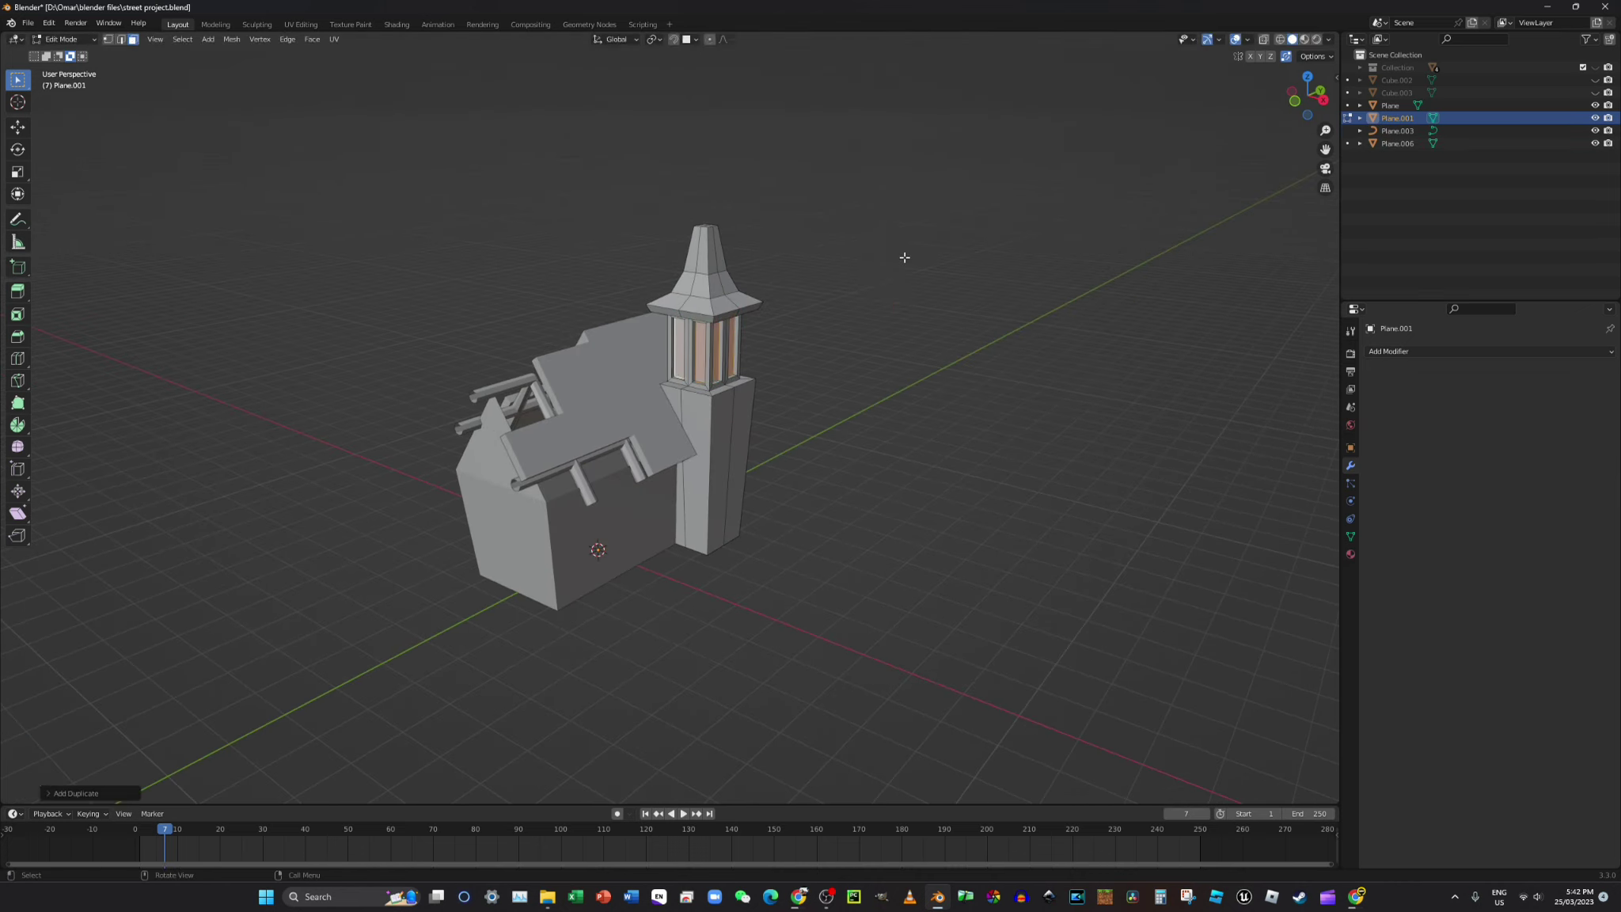
key("p")
left_click(883, 263)
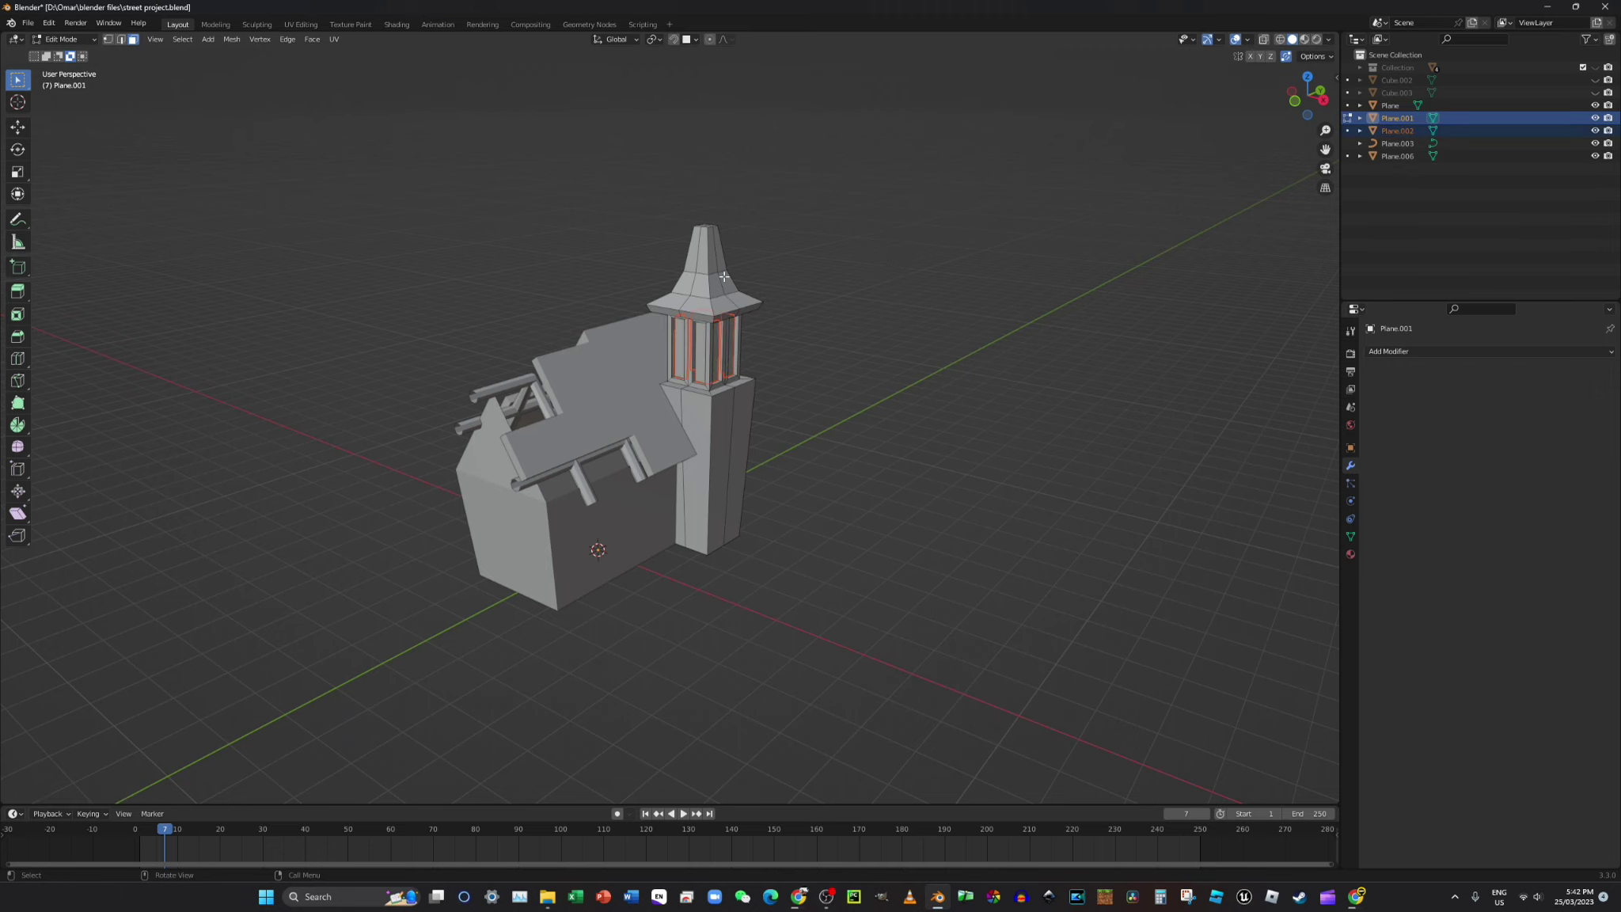
middle_click_drag(475, 349, 518, 440)
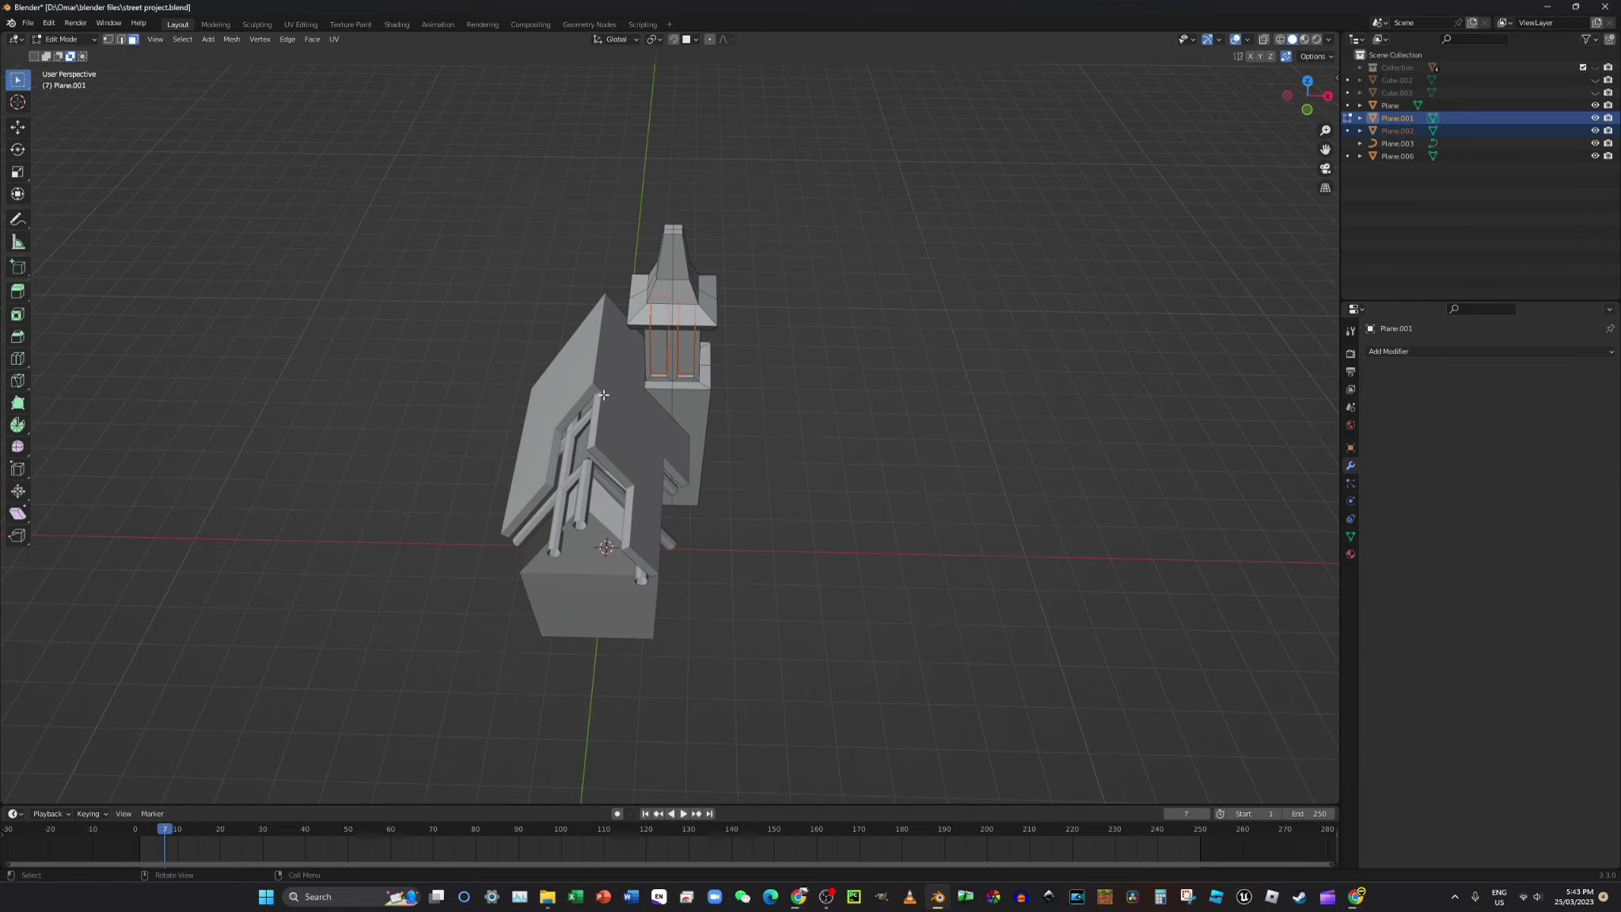
middle_click_drag(556, 380, 529, 342)
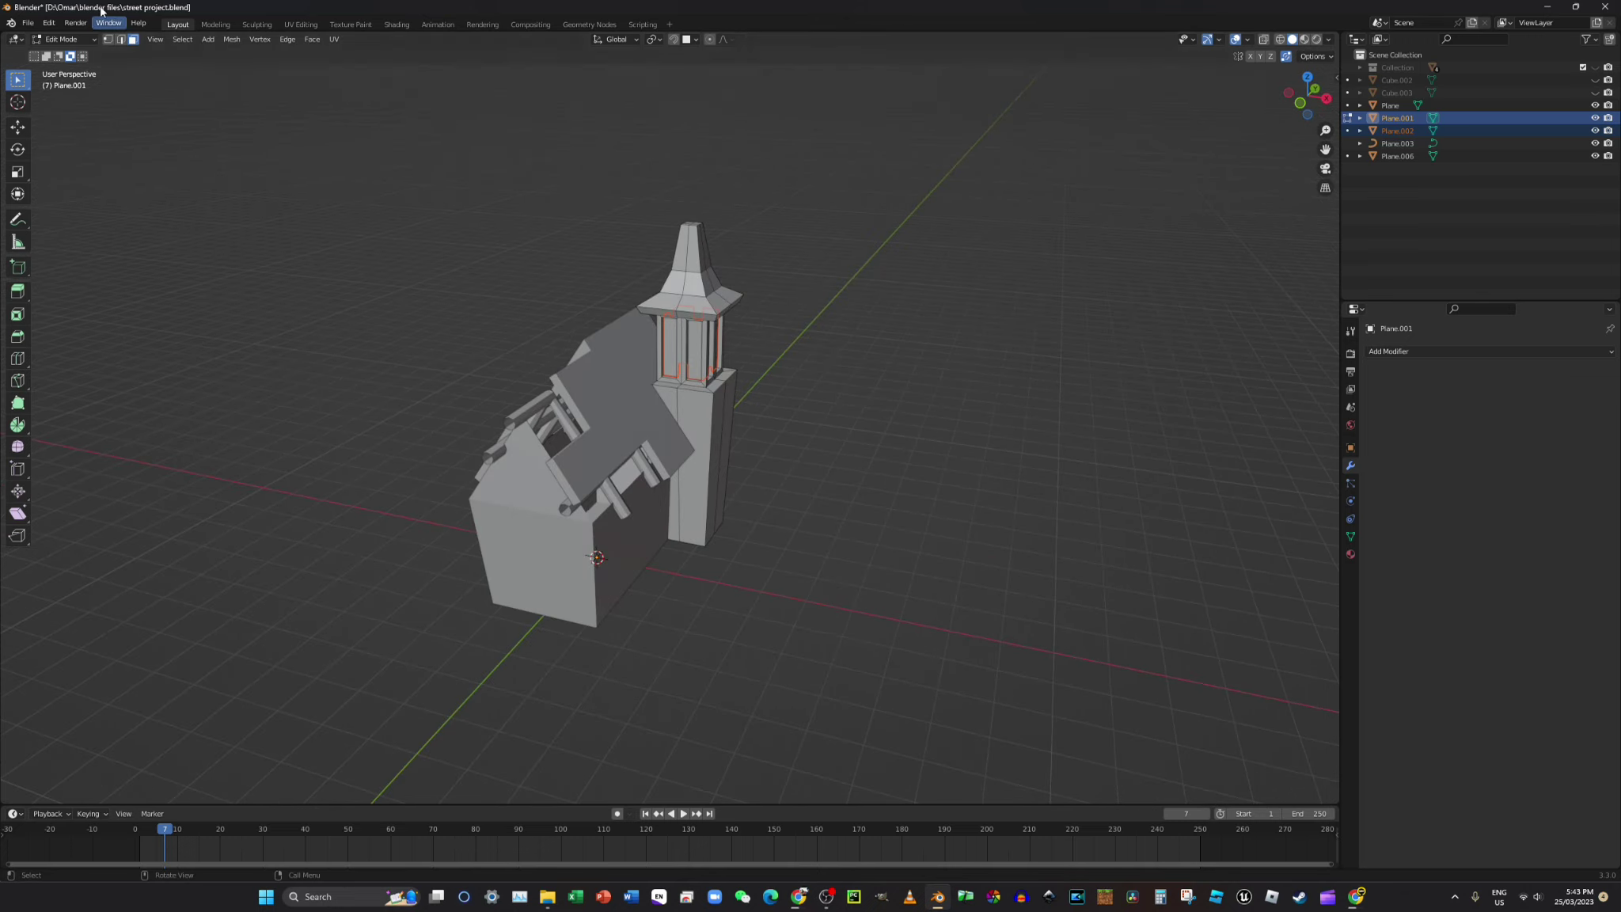
- Return to Object Mode, select the roof and add a Bevel modifier
left_click(65, 39)
left_click(71, 54)
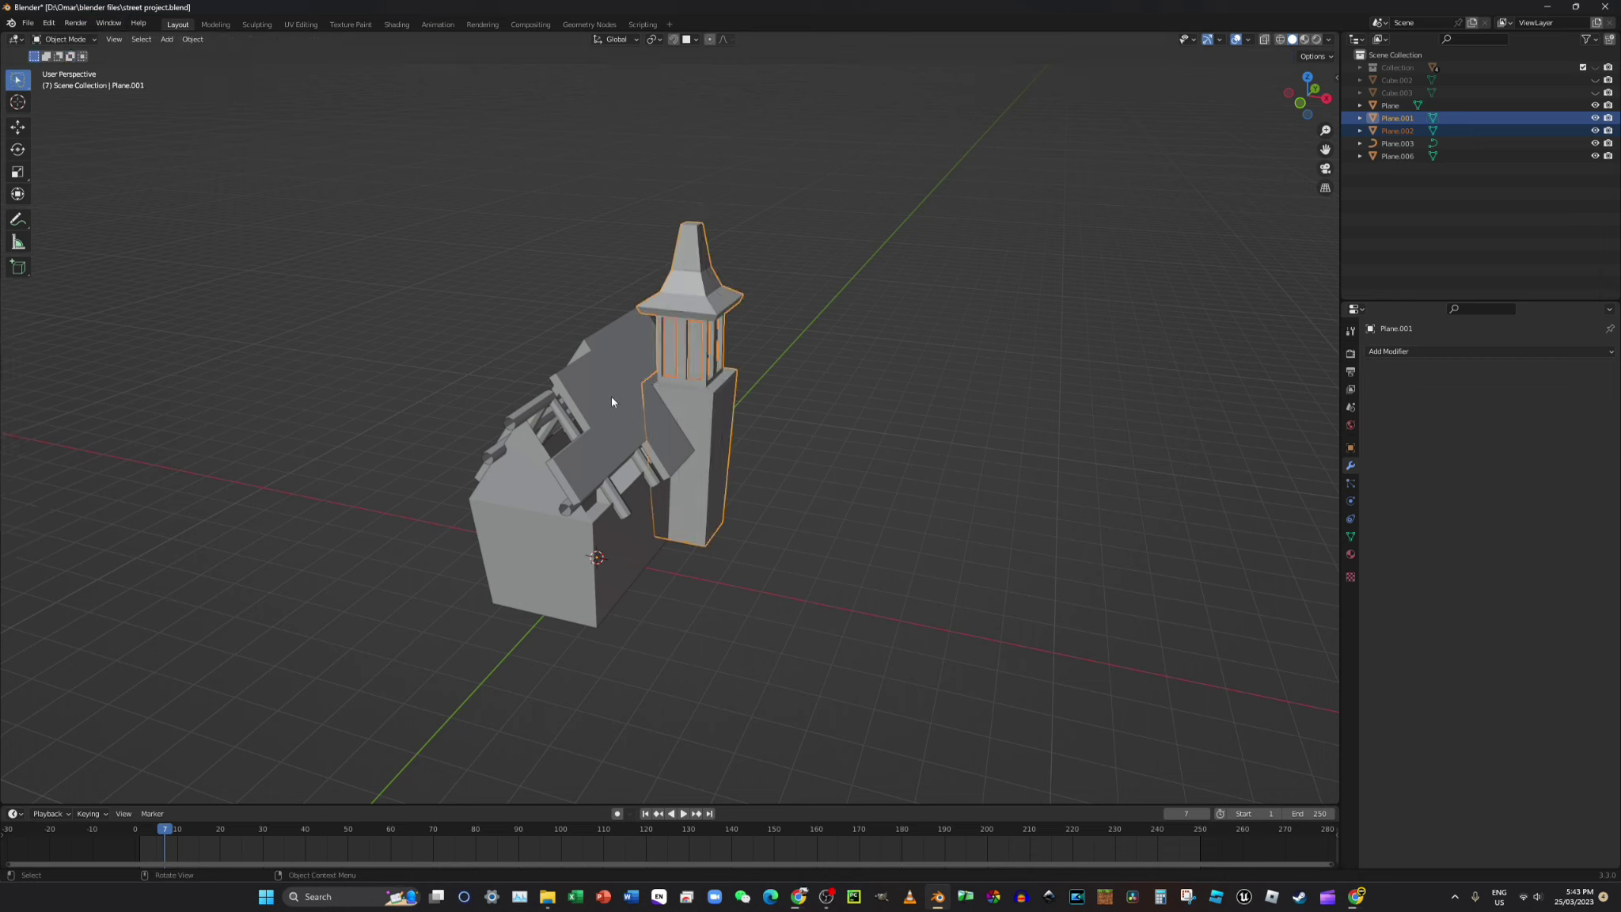
left_click(571, 400)
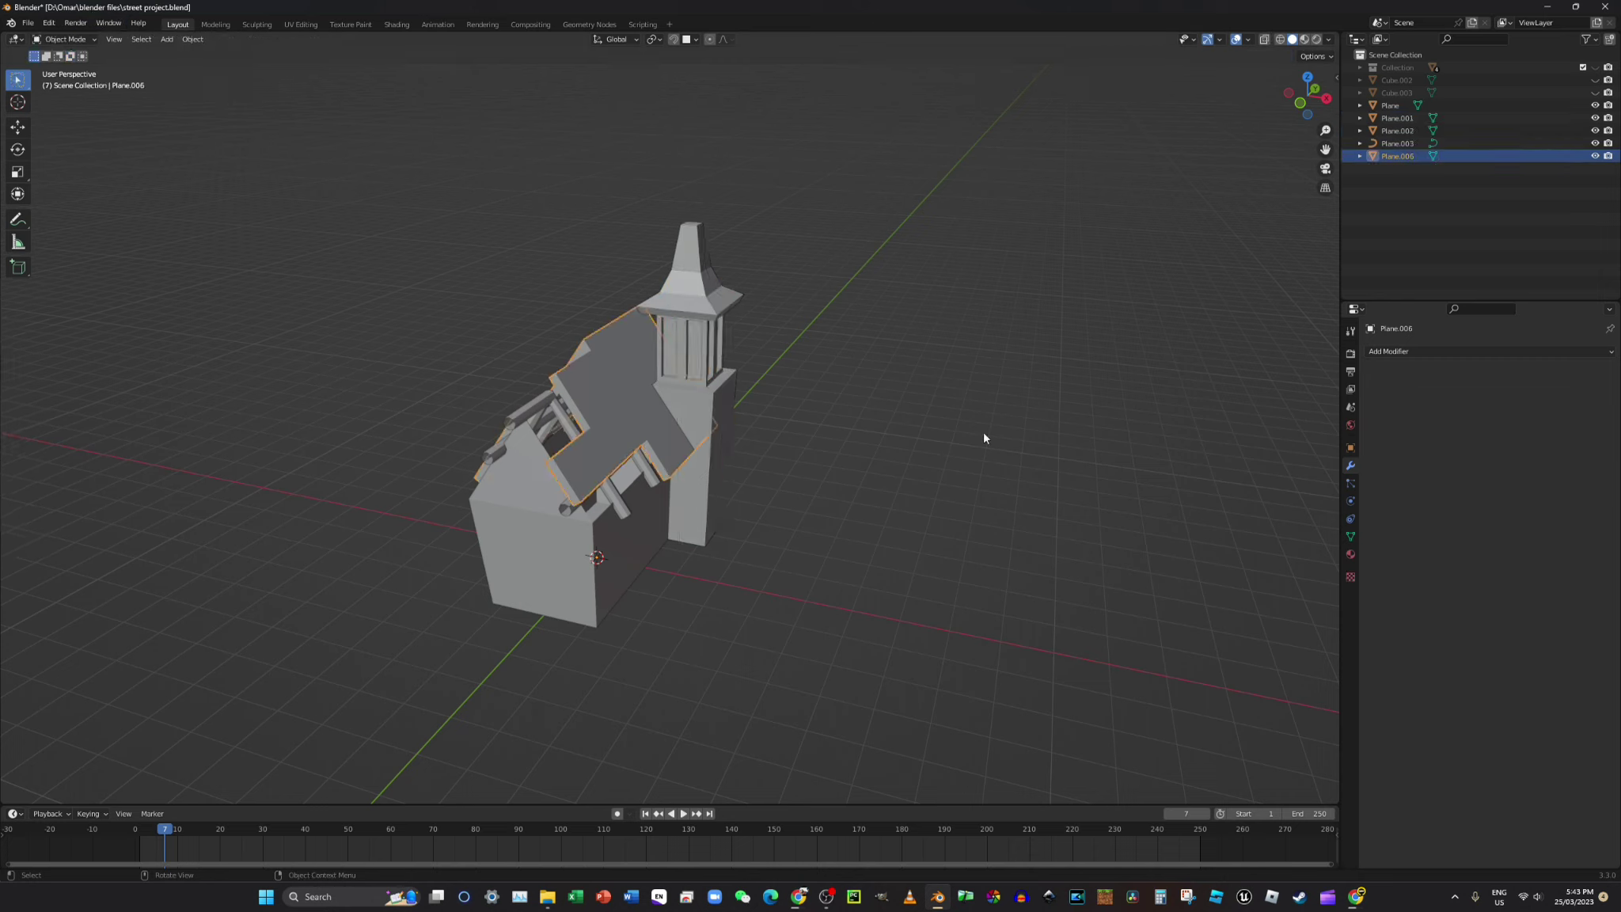
left_click(1449, 351)
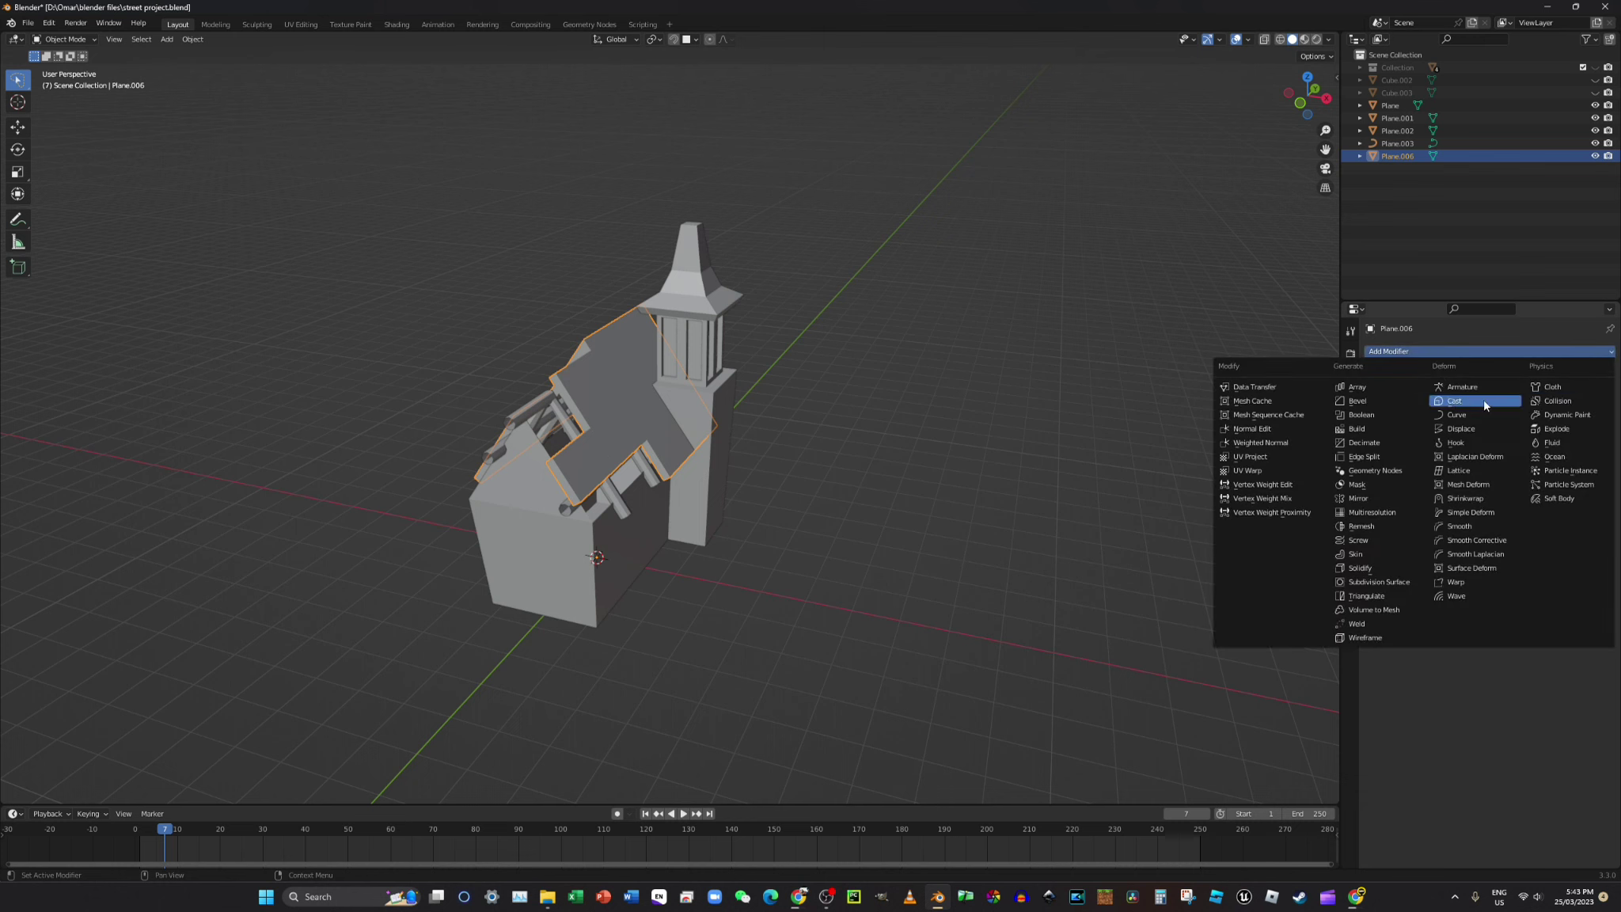
left_click(1377, 401)
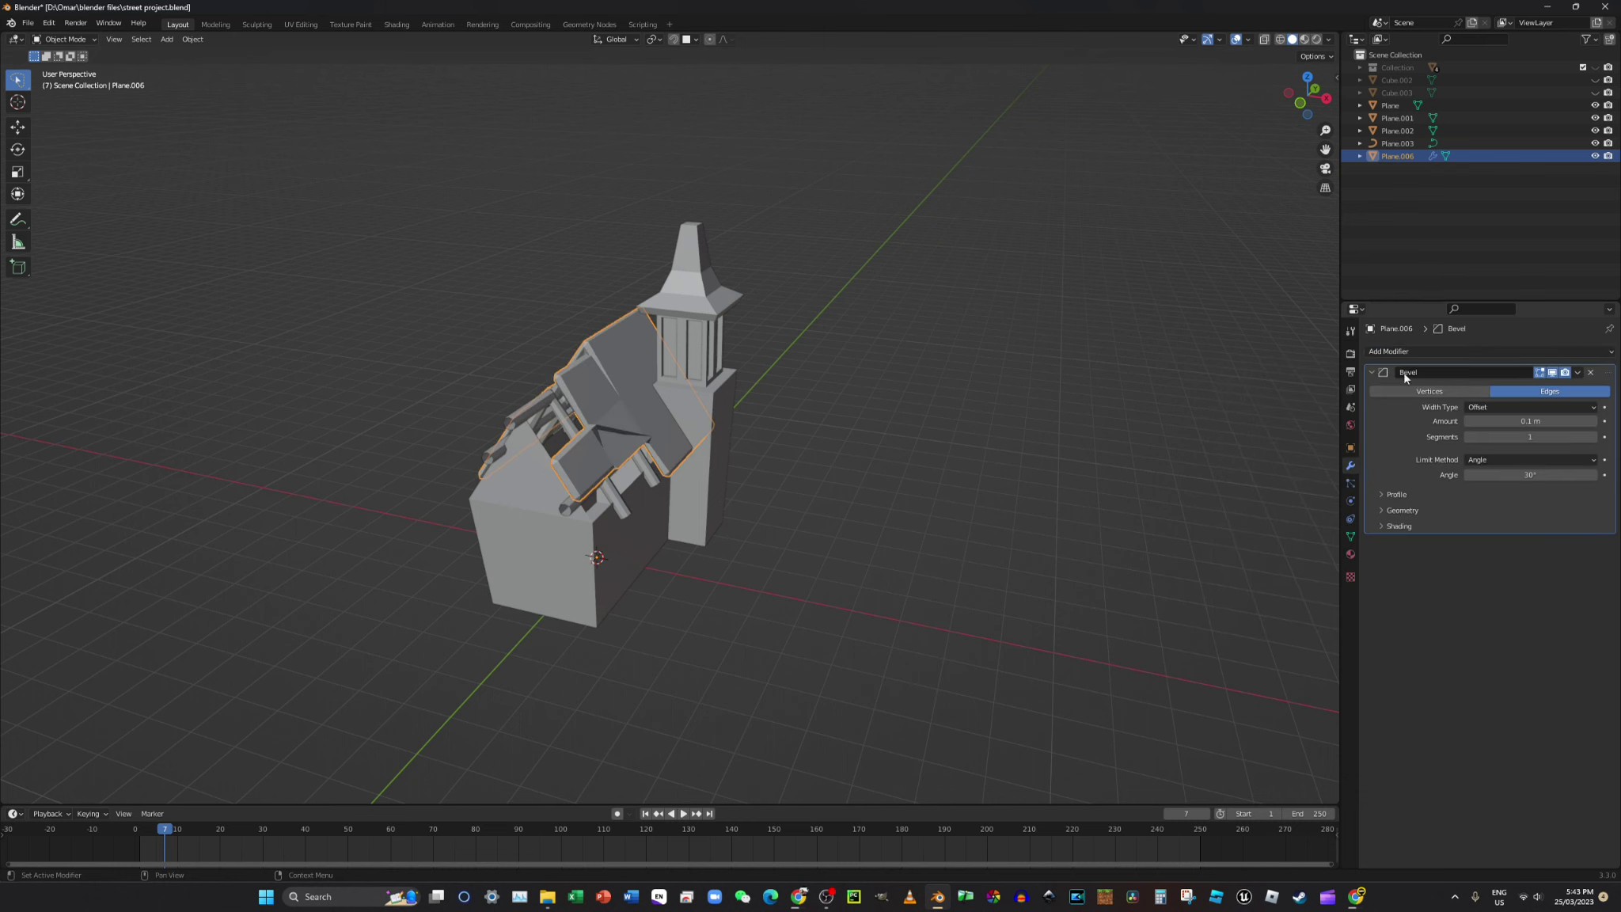
- Set the roof bevel to 2 segments, Arc outer miter, and Harden Normals on
left_click(1584, 436)
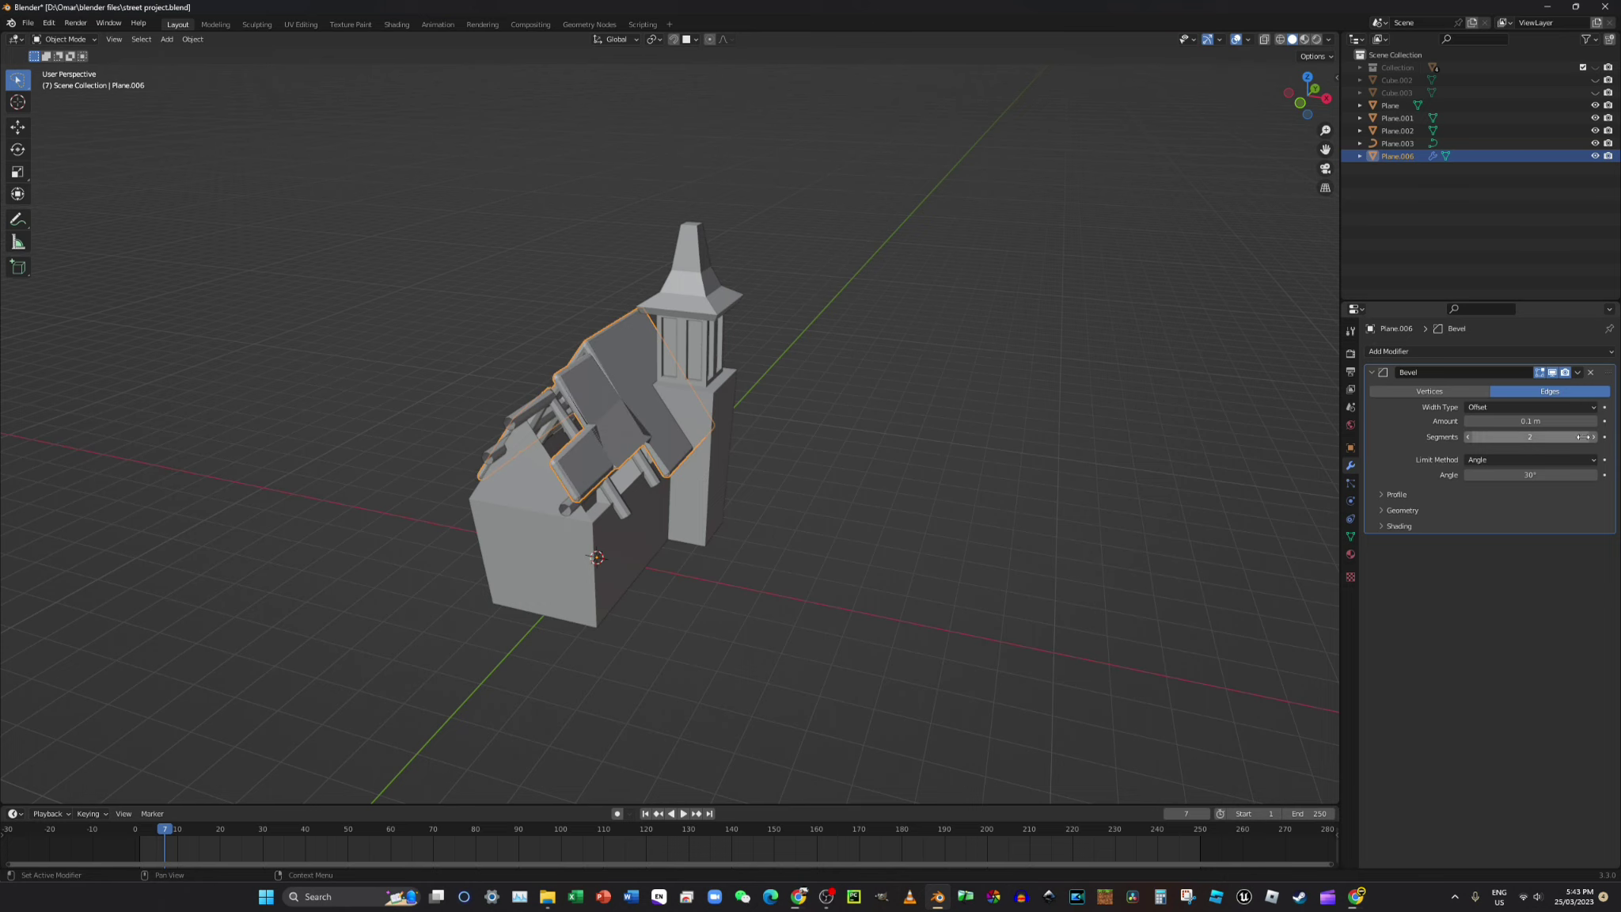
middle_click_drag(930, 361, 861, 369)
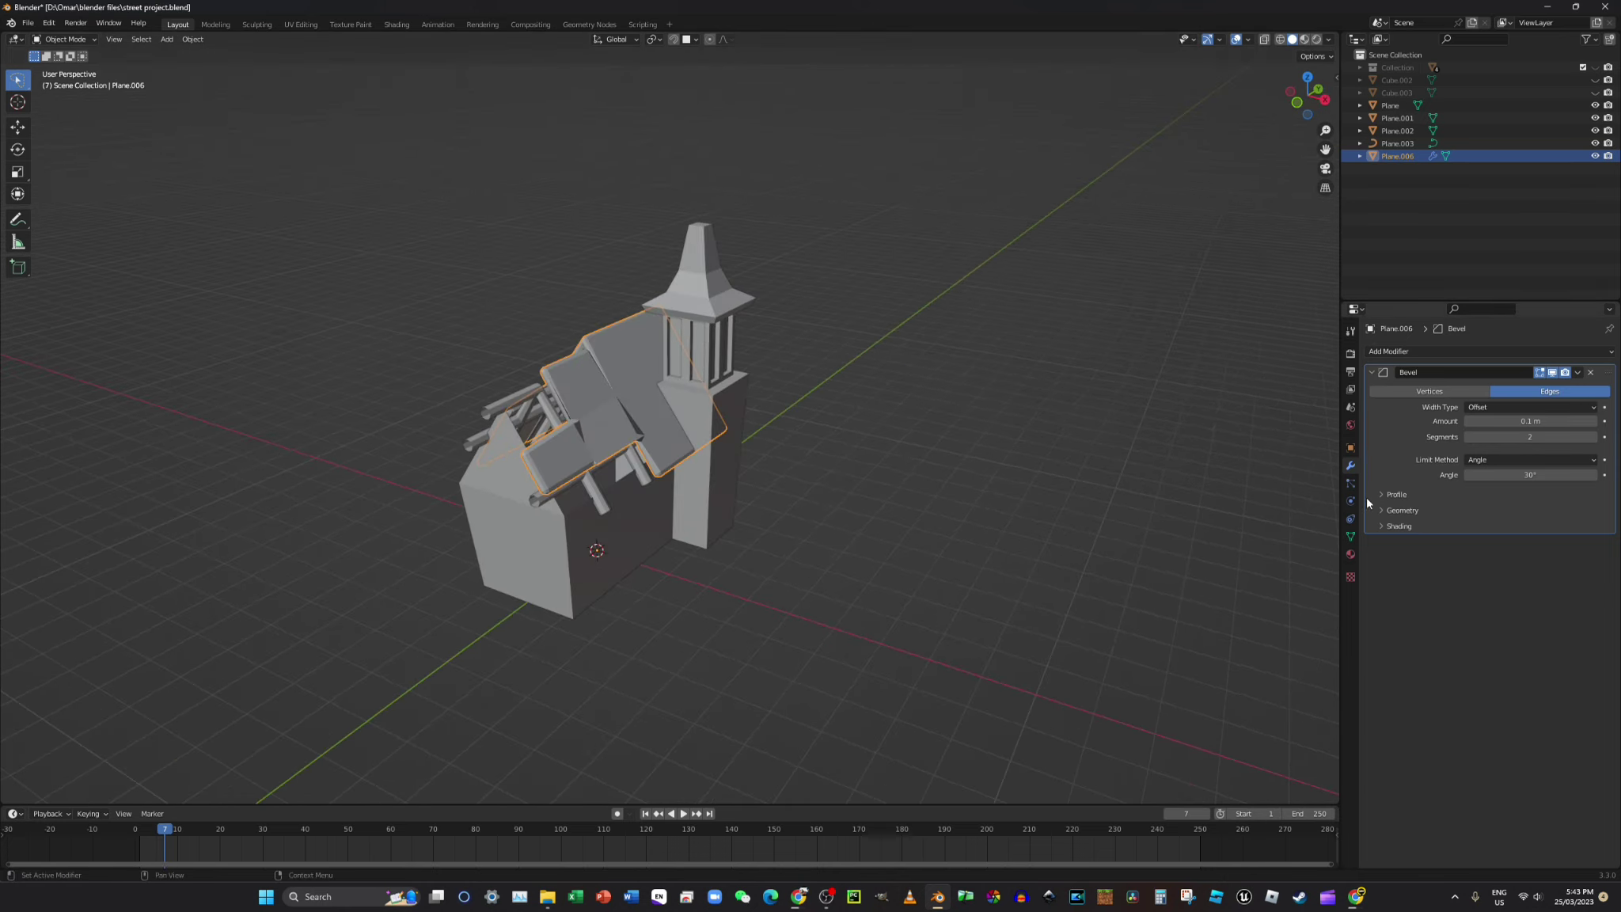
left_click(1393, 510)
left_click(1505, 528)
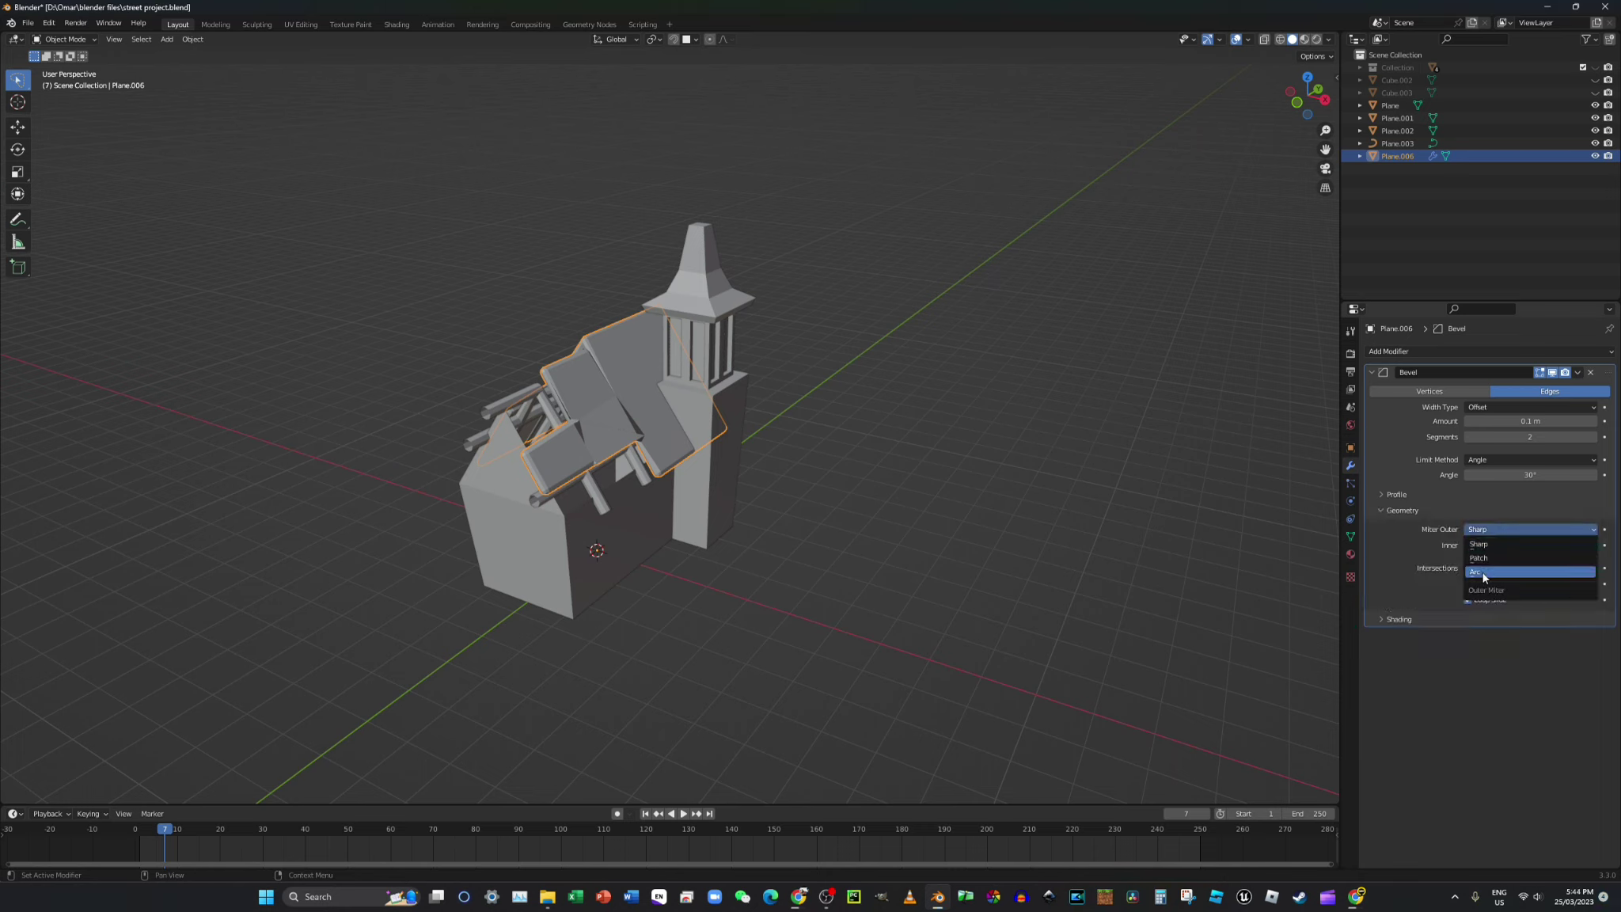
left_click(1485, 575)
left_click(1468, 619)
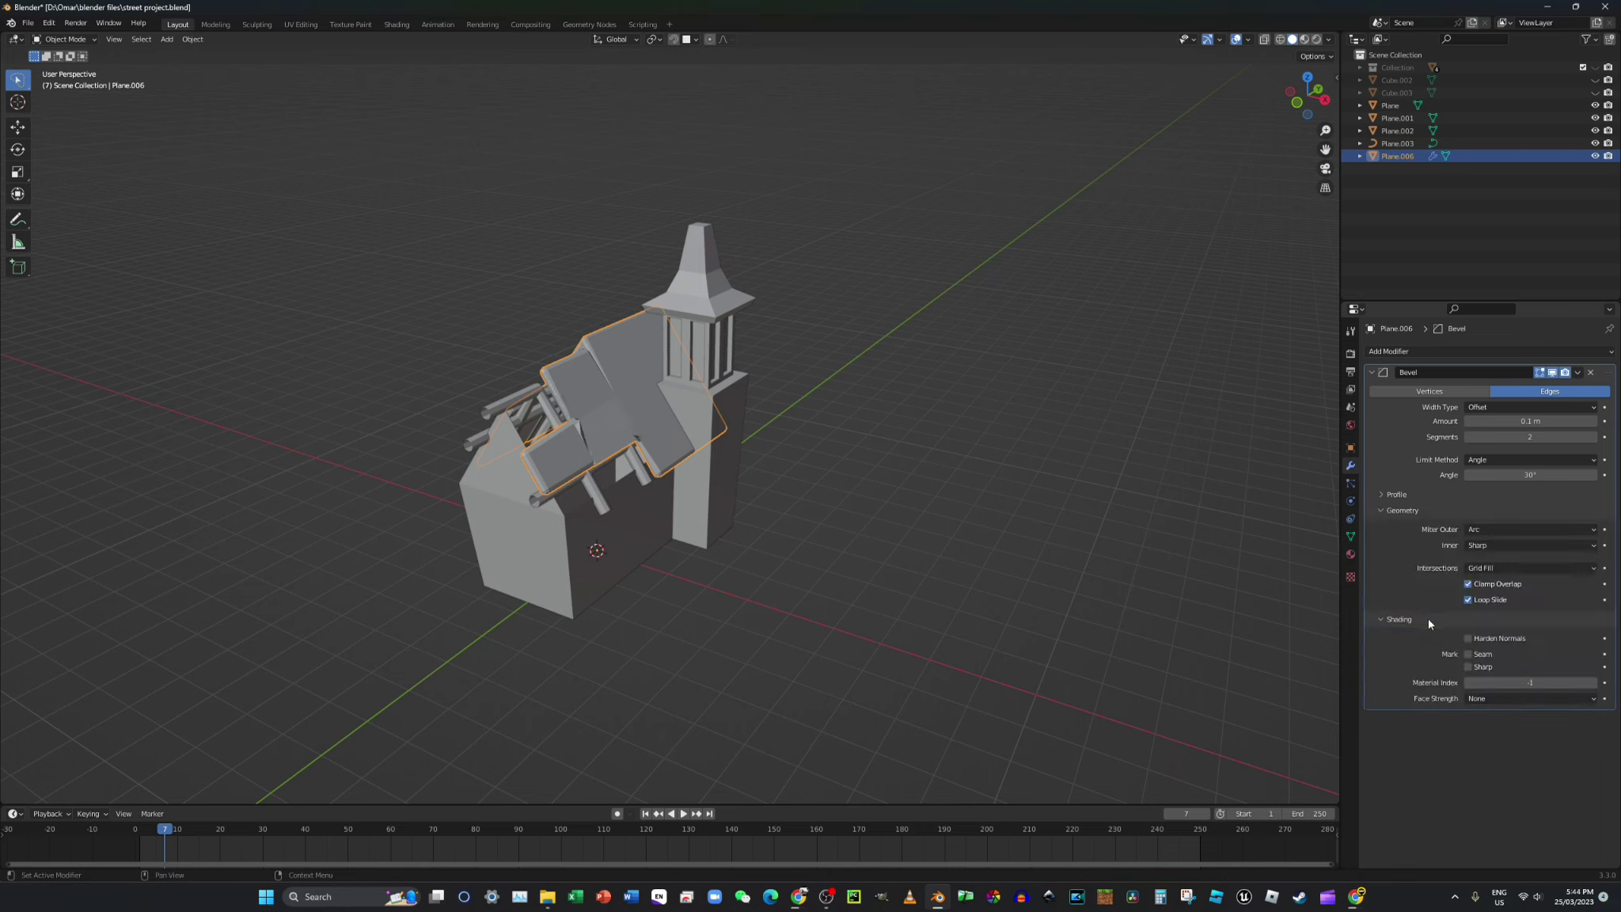
left_click(1498, 639)
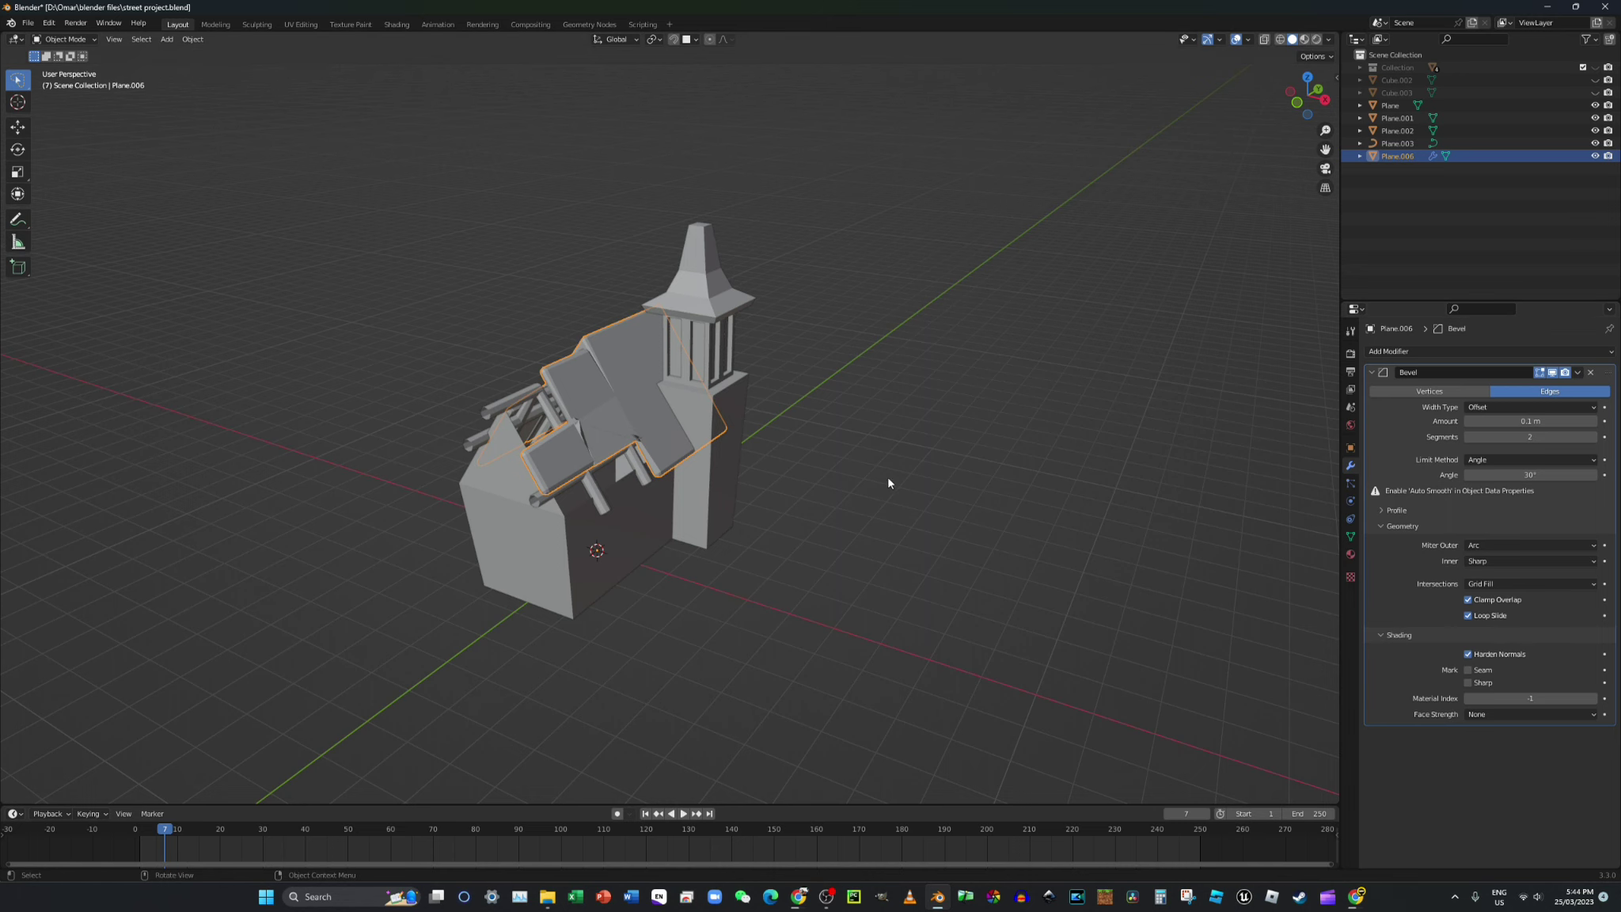
- Click through Plane.002, Plane.001 and Plane in the outliner, then reselect the roof
middle_click_drag(889, 476, 1250, 228)
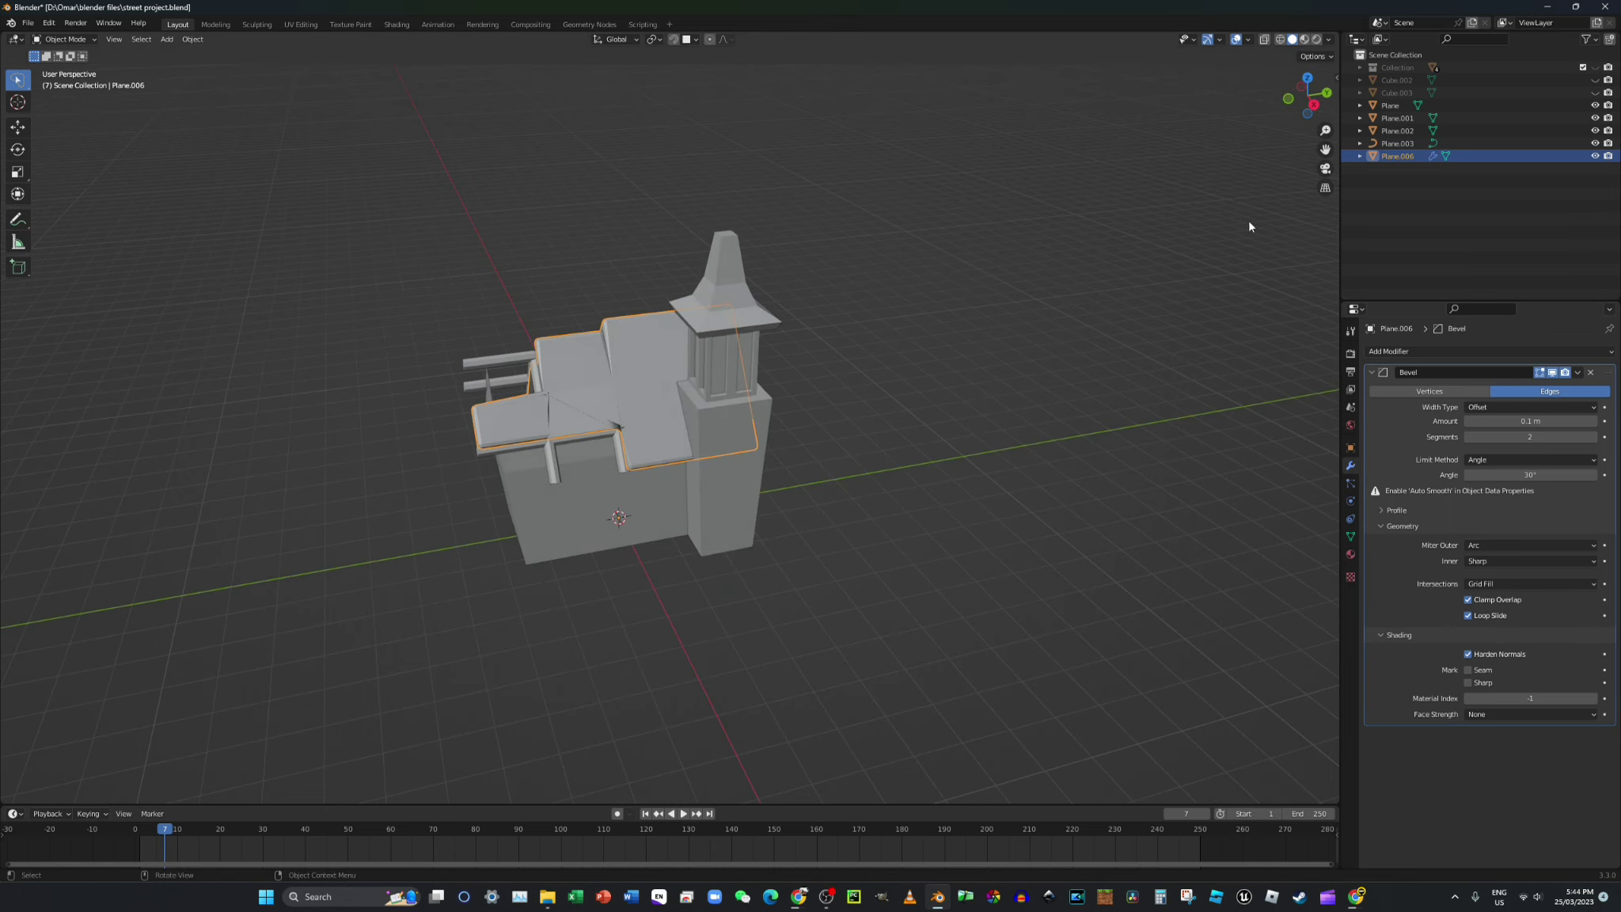
left_click(1395, 131)
left_click(1390, 118)
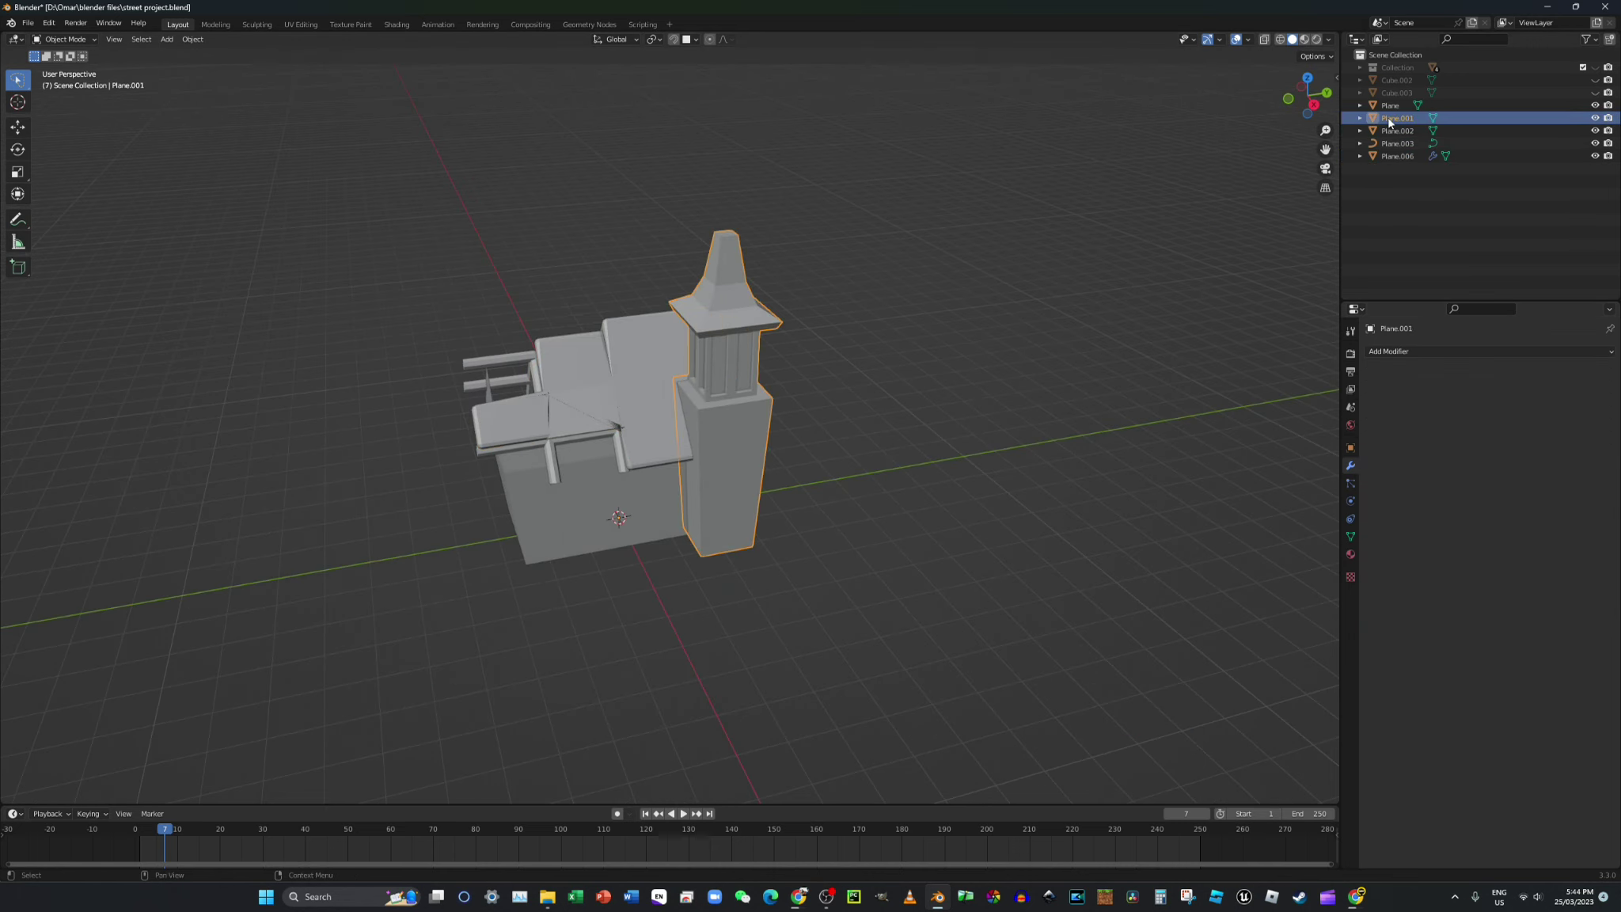
left_click(1392, 106)
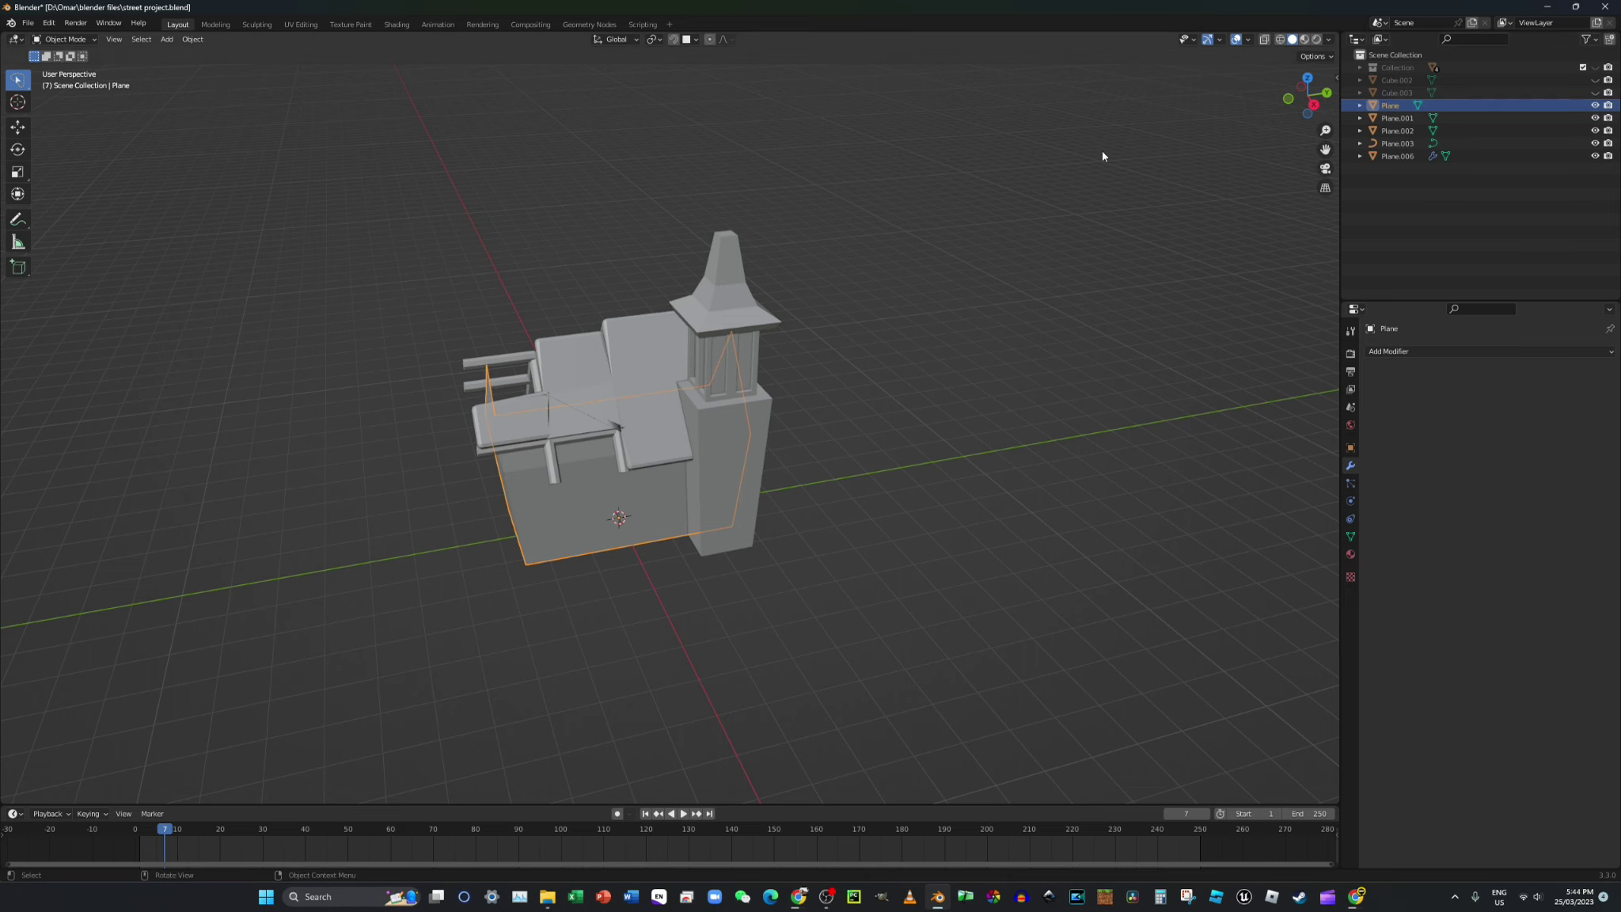
left_click(627, 371)
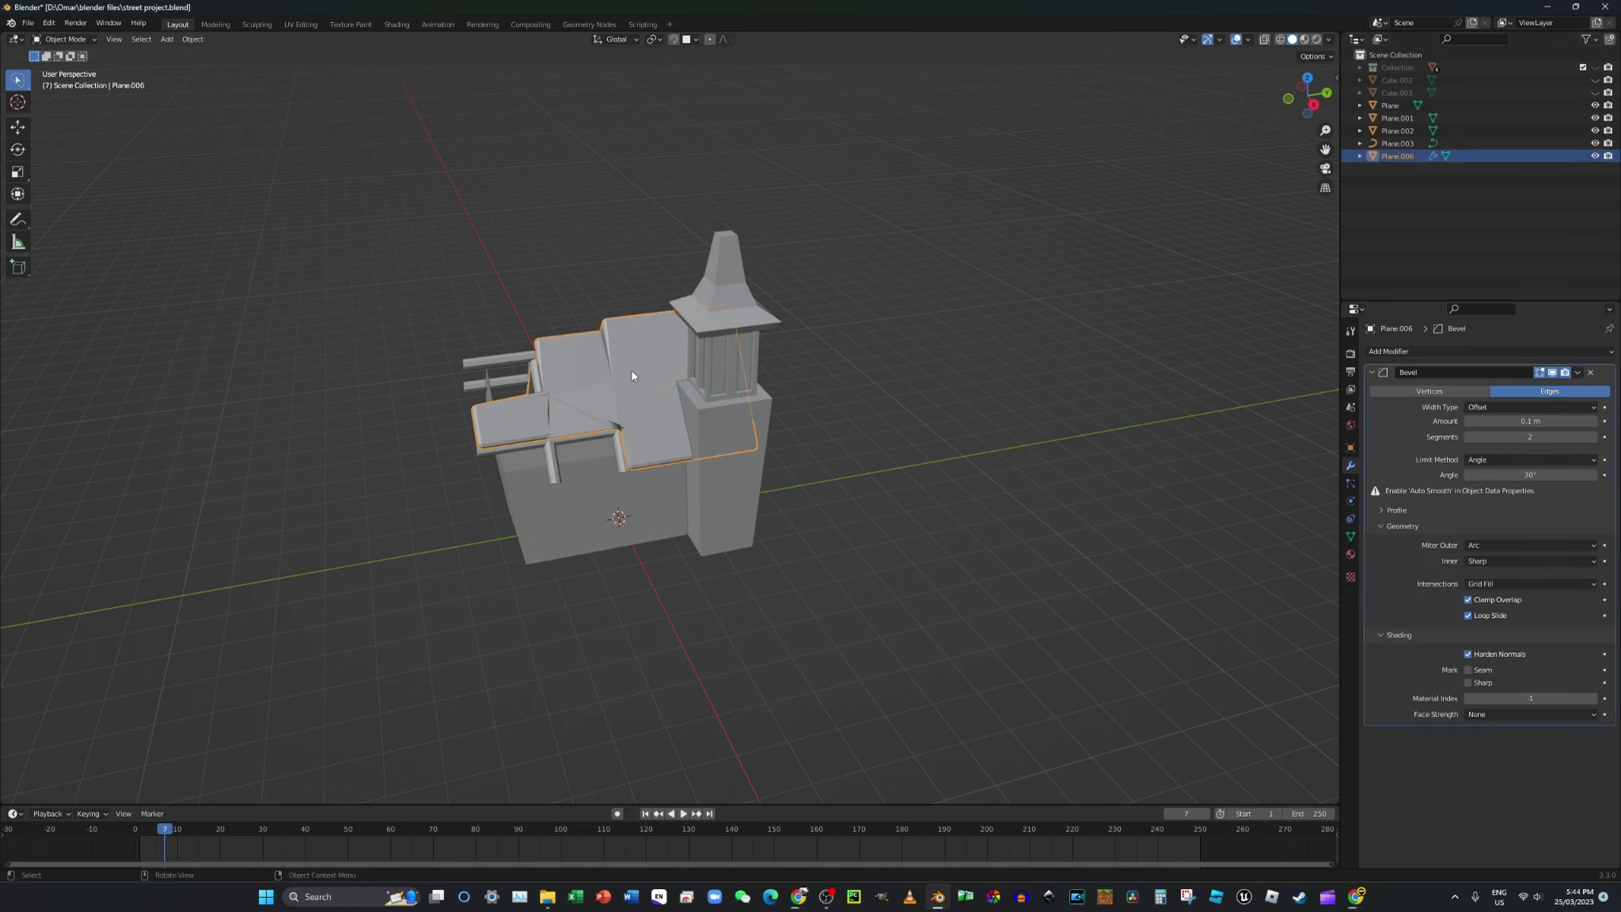
middle_click_drag(661, 376, 560, 349)
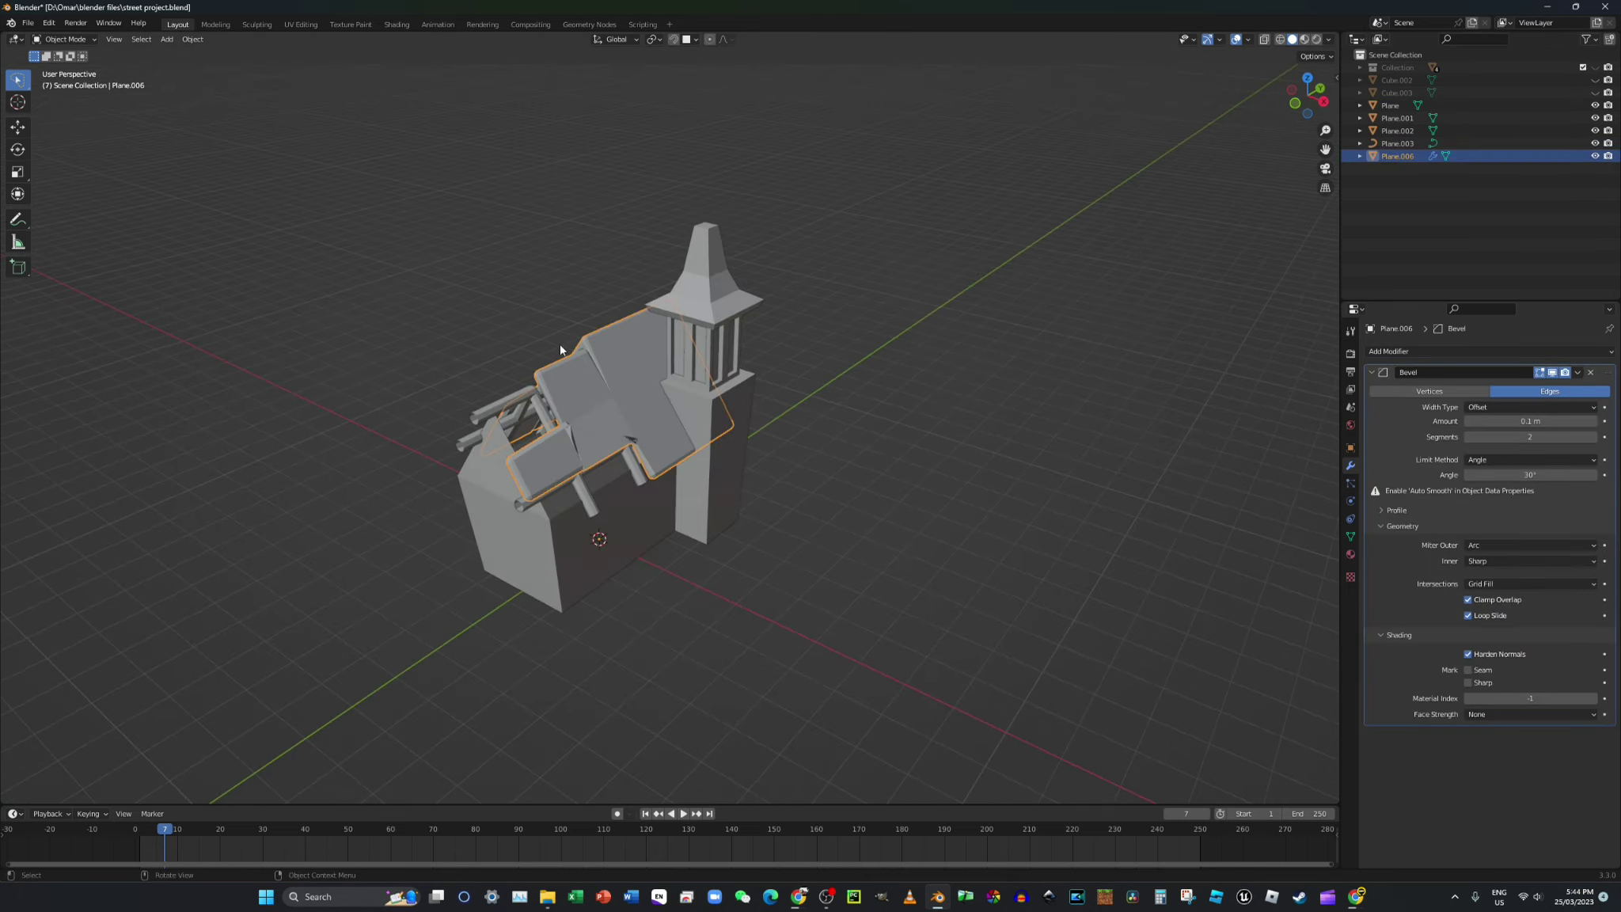
left_click(63, 39)
- In Edit Mode, scale the selected lower-left roof slab down slightly
left_click(59, 57)
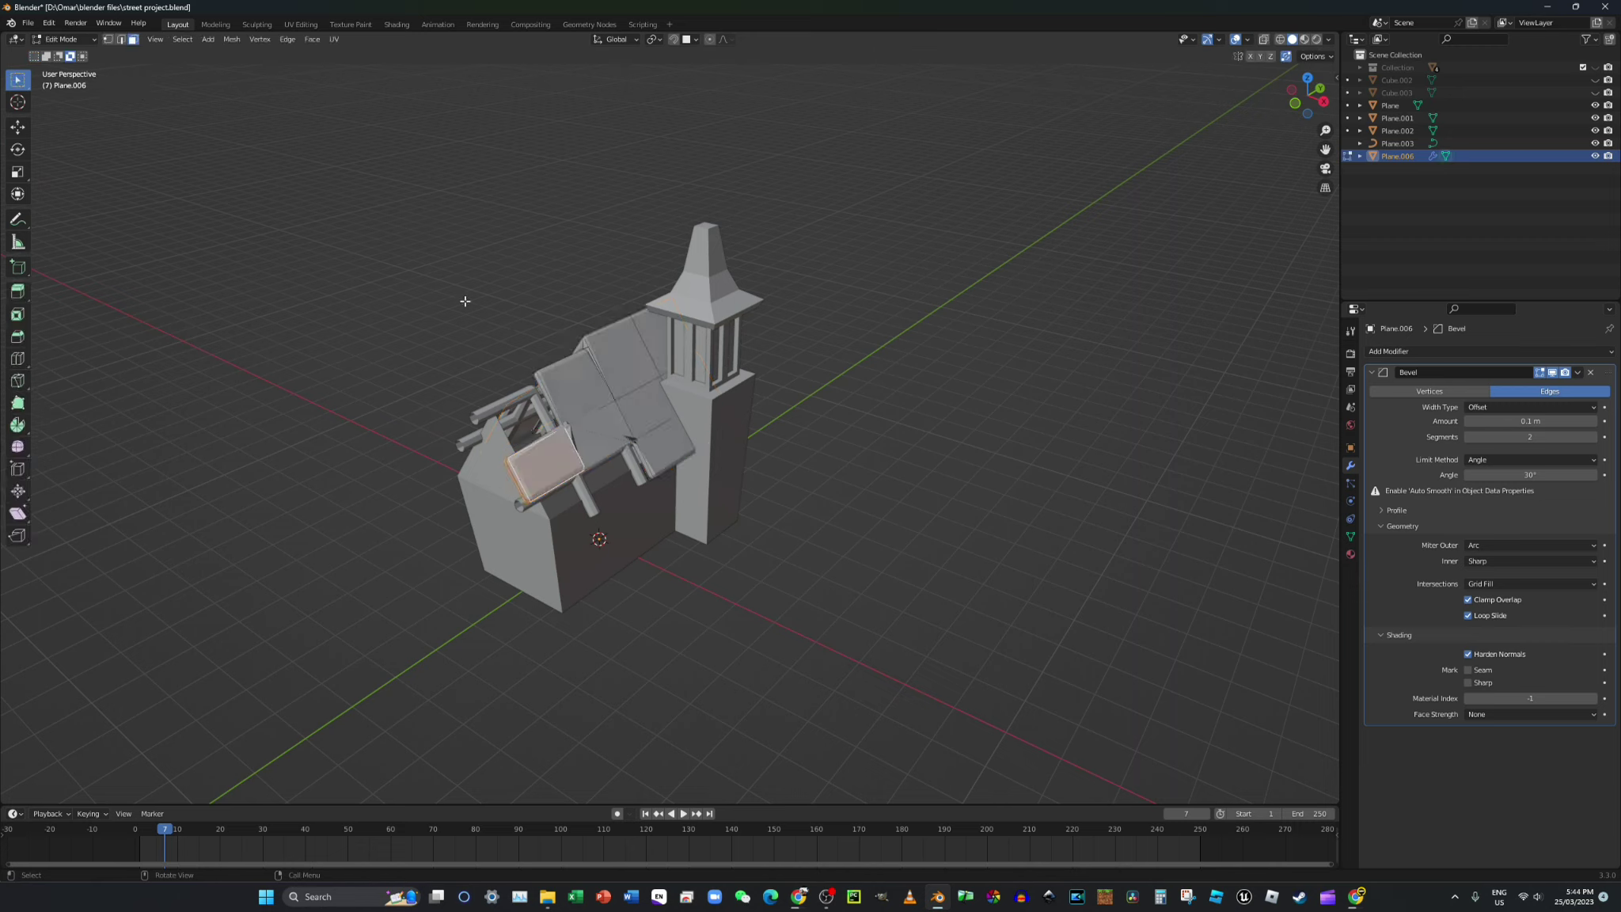
key("s")
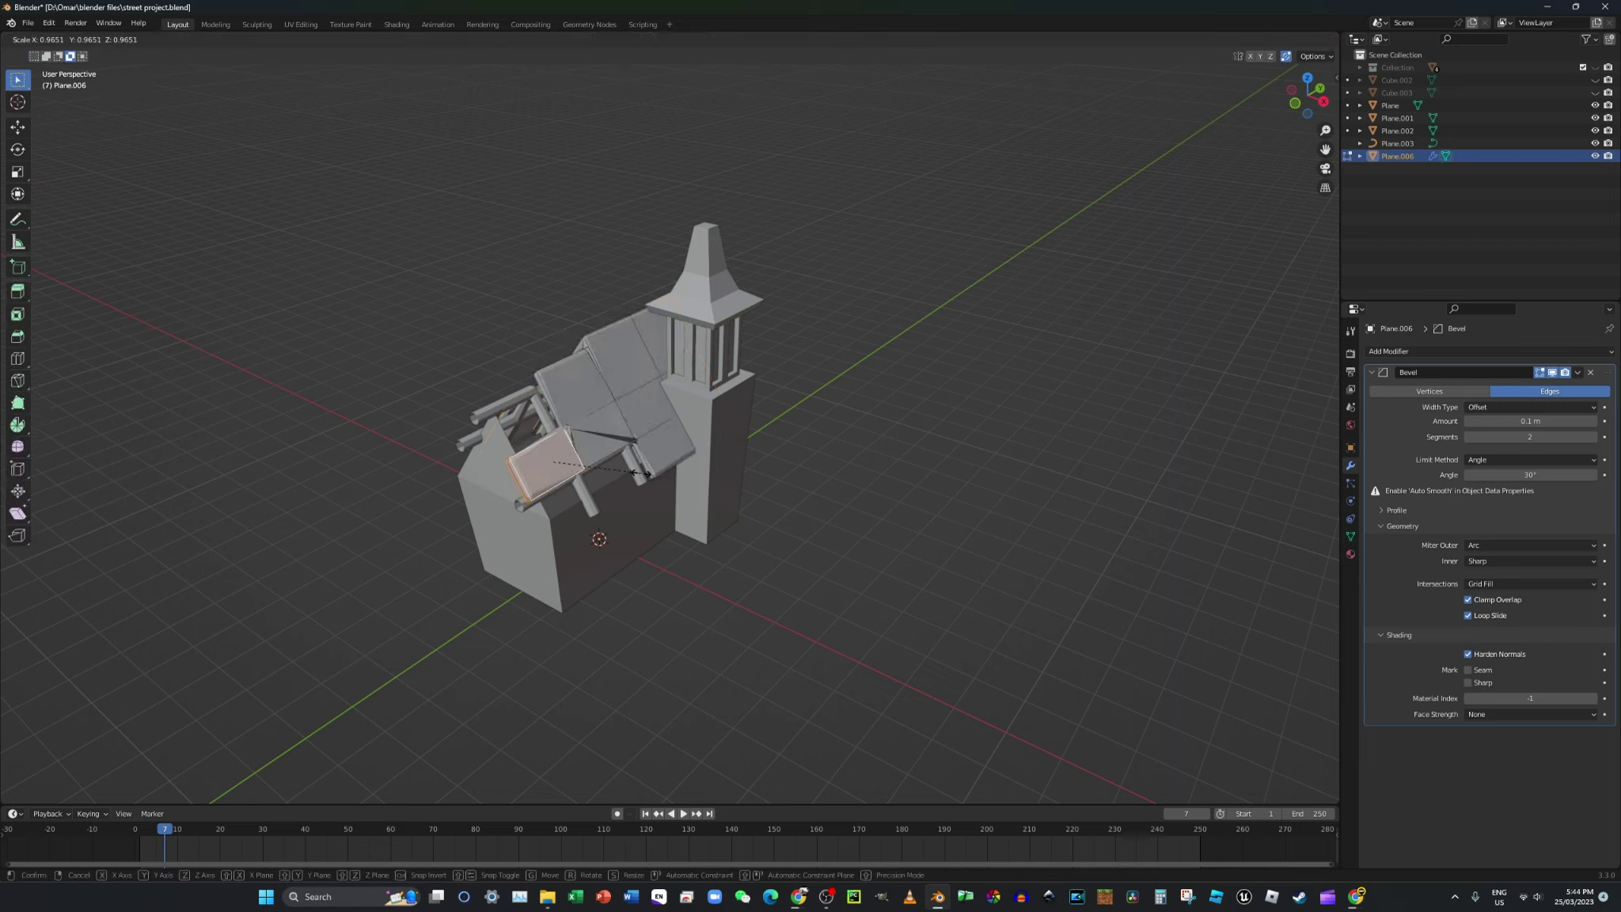
left_click(527, 460)
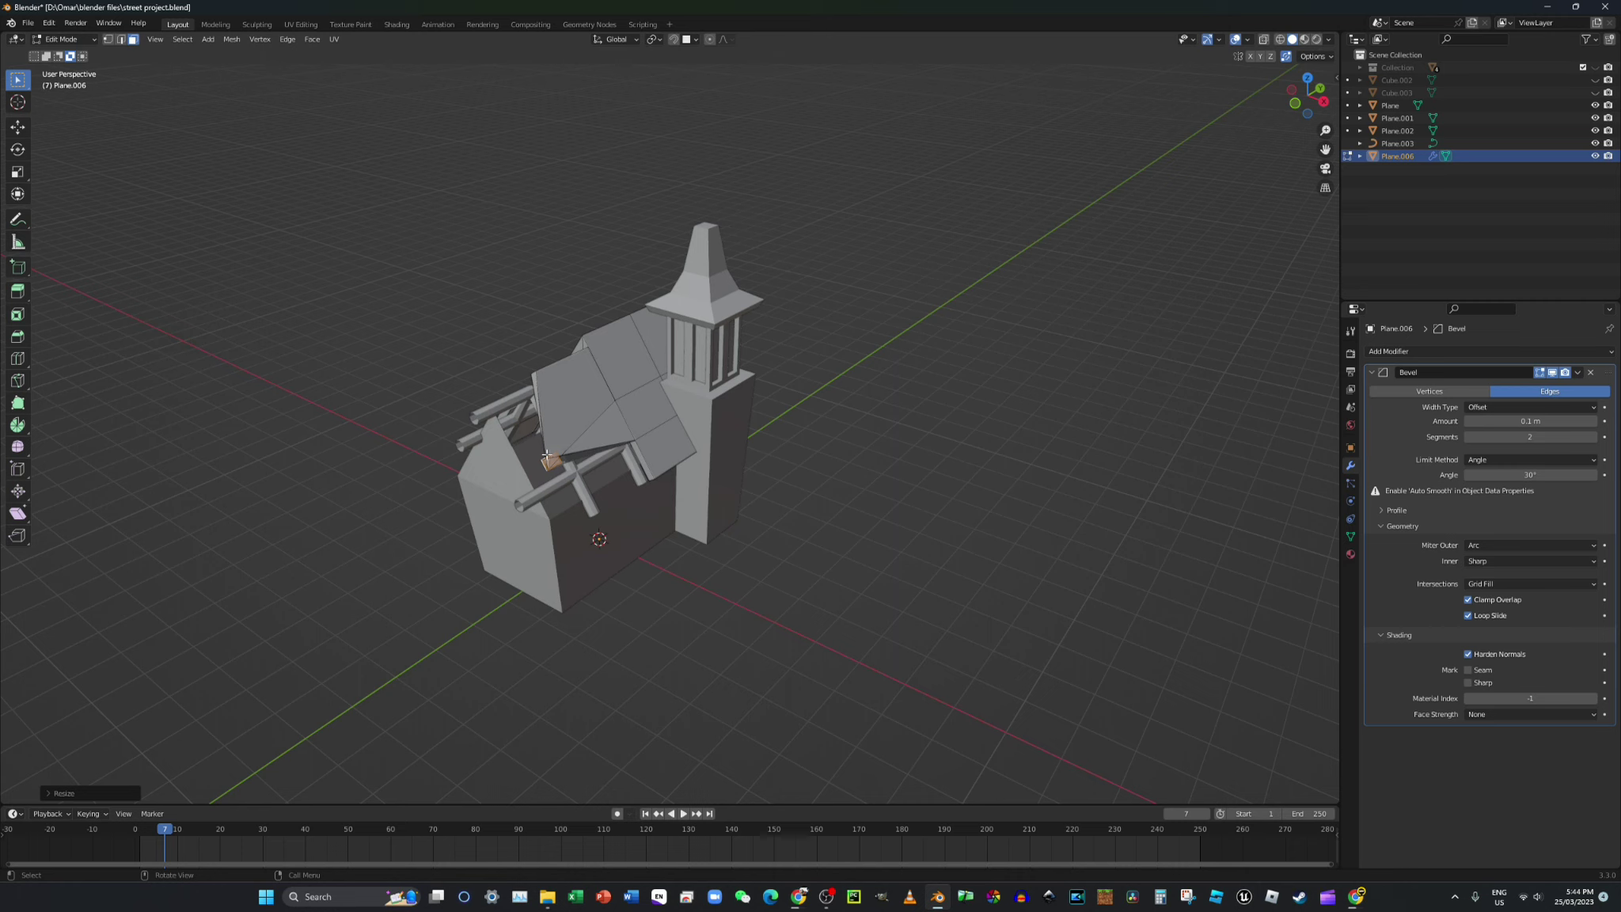
- Scale the right-hand roof slab, undo it, and return to Object Mode
scroll(605, 446, "up", 5)
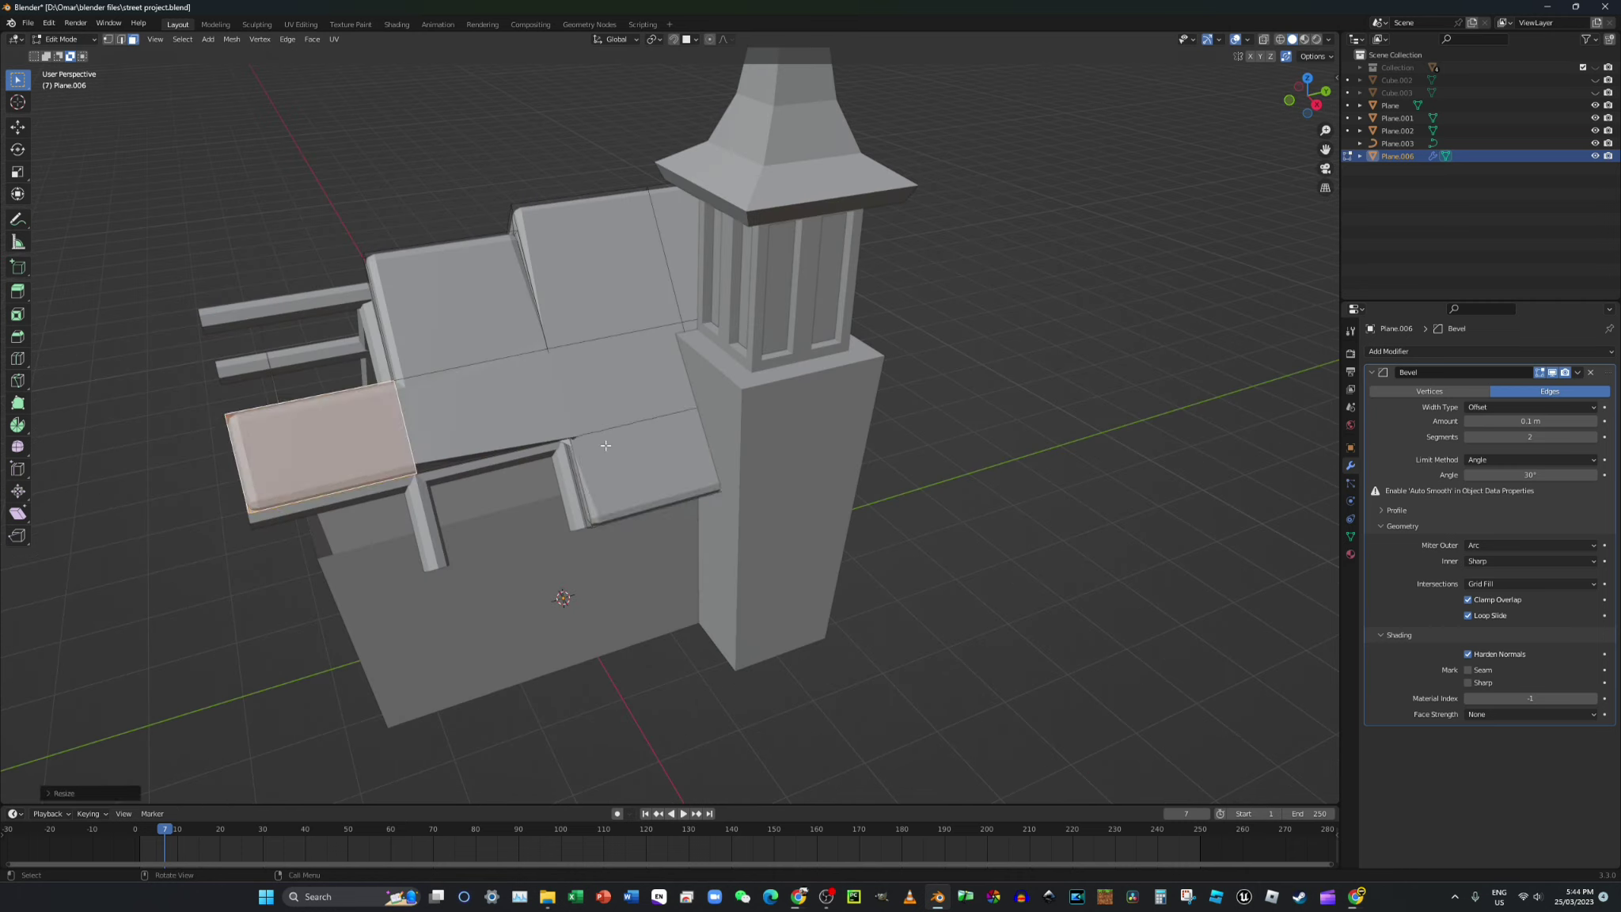
left_click(618, 442)
key("s")
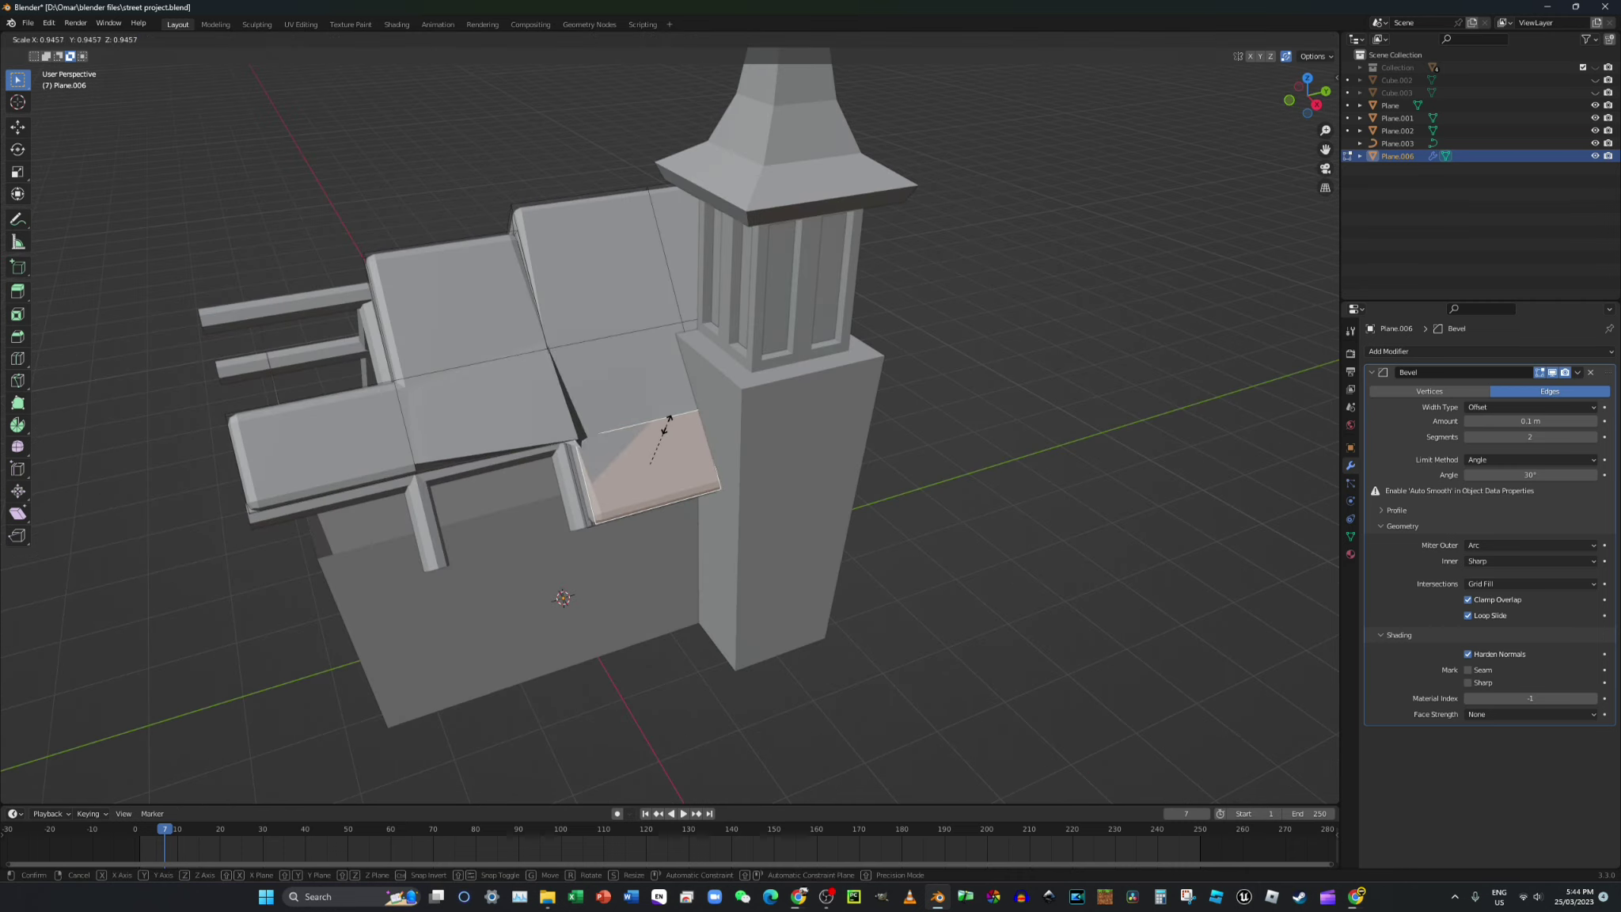
left_click(670, 425)
key("ctrl+z")
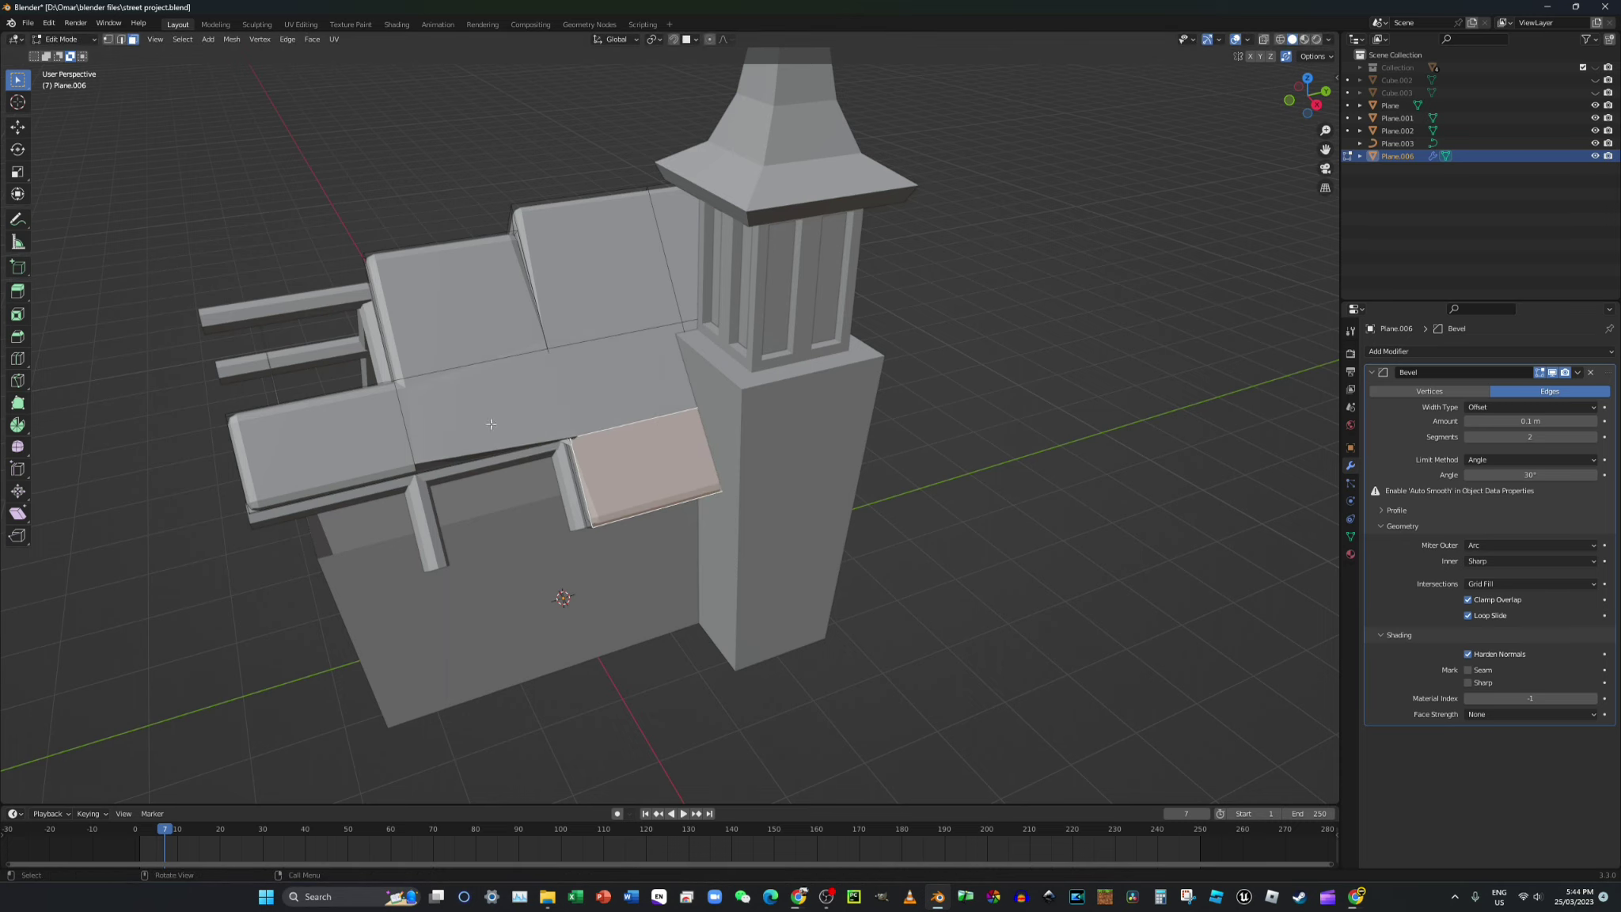
middle_click_drag(300, 412, 214, 262)
left_click(63, 39)
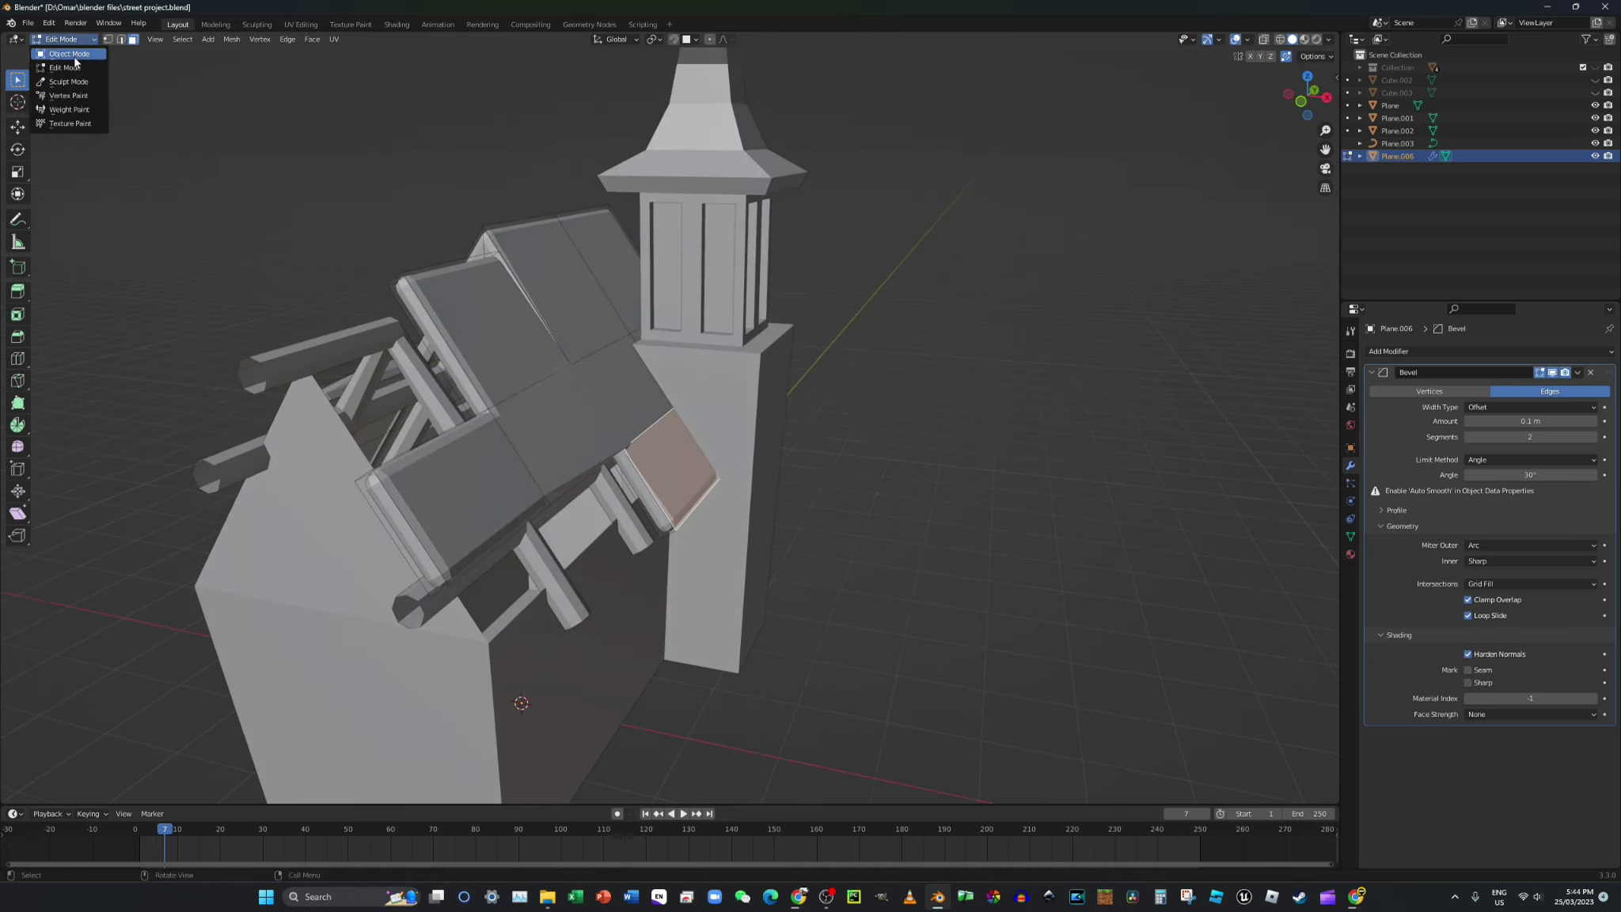
left_click(59, 52)
- Apply smooth shading to the roof from its context menu
right_click(560, 330)
left_click(565, 335)
middle_click_drag(843, 318, 676, 319)
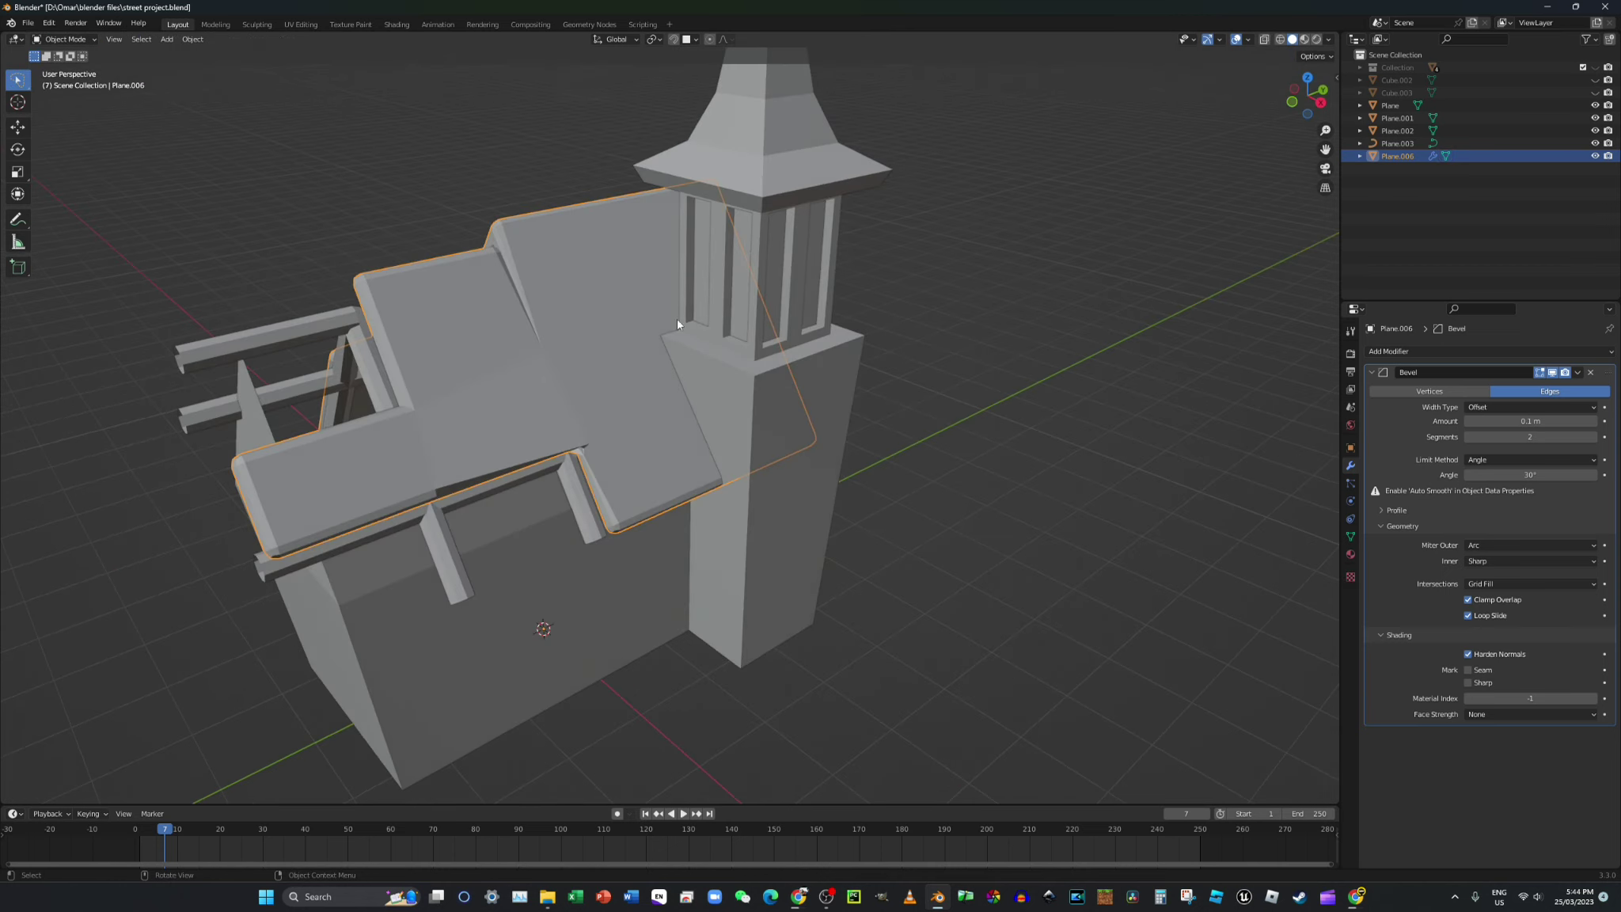
middle_click_drag(515, 271, 591, 260)
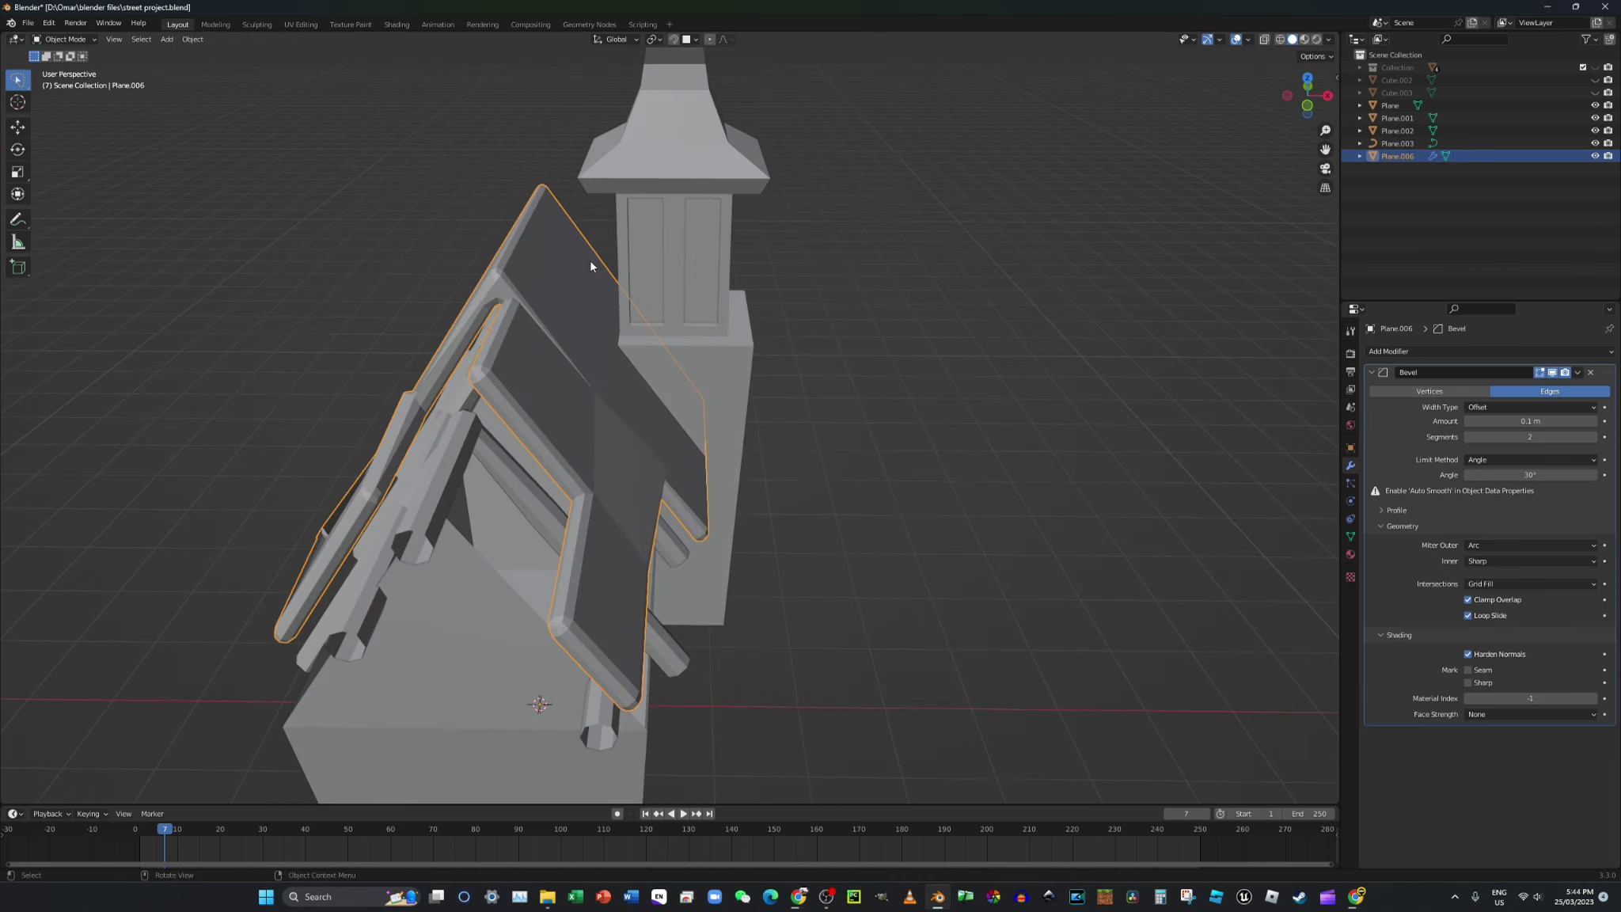
middle_click_drag(518, 341, 523, 305)
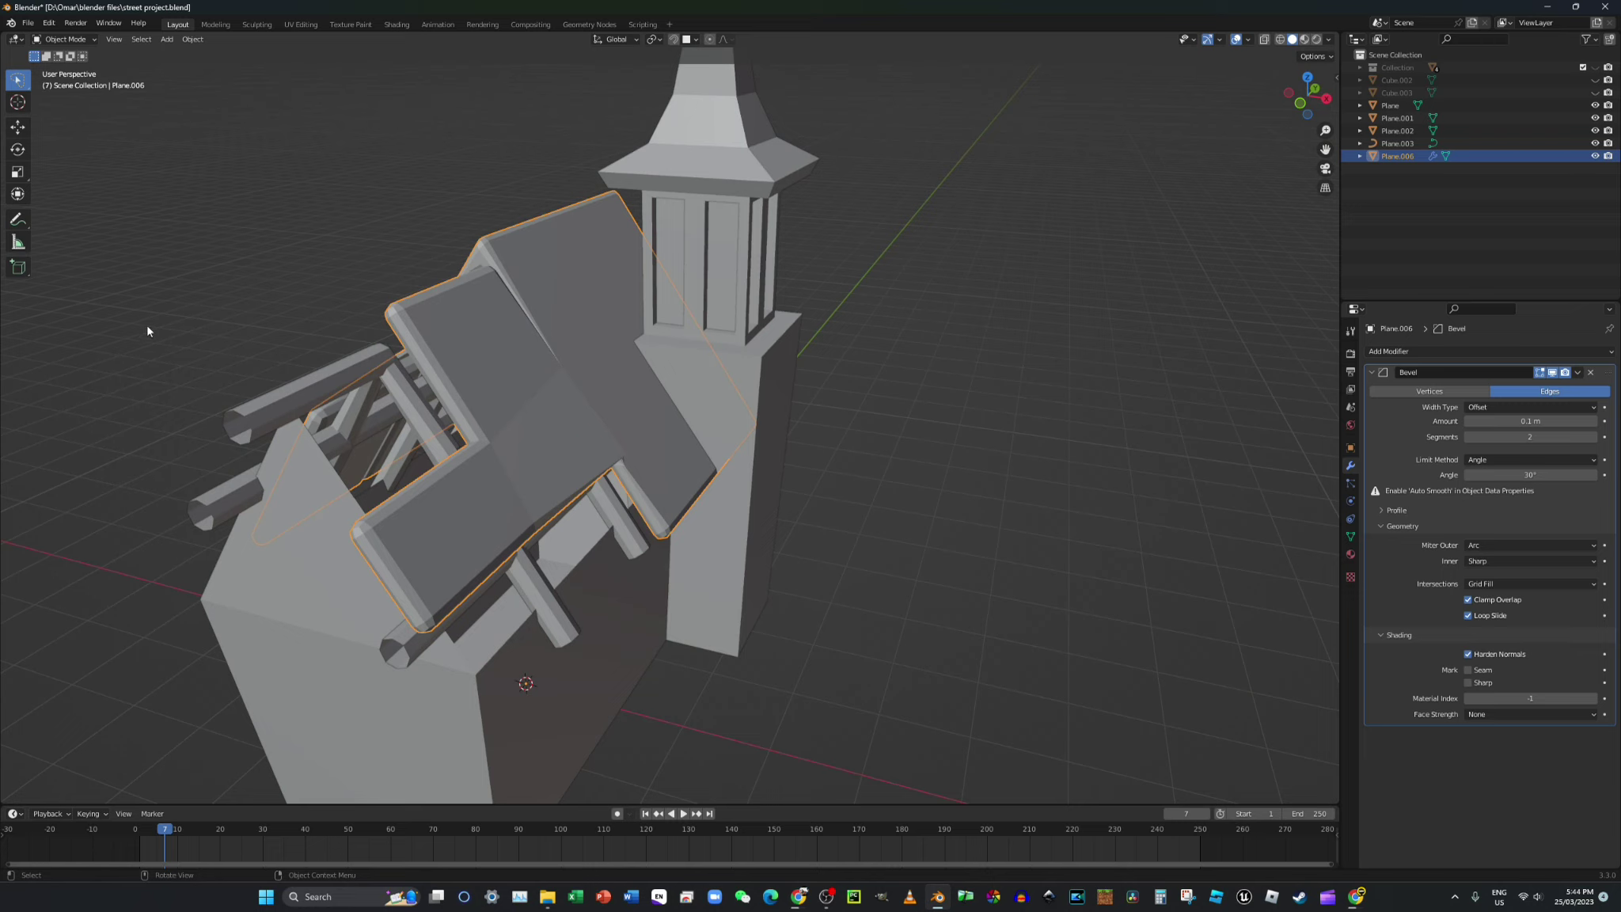
- Set the roof's Bevel amount to 0.028 m and clear the selection
left_click(1510, 425)
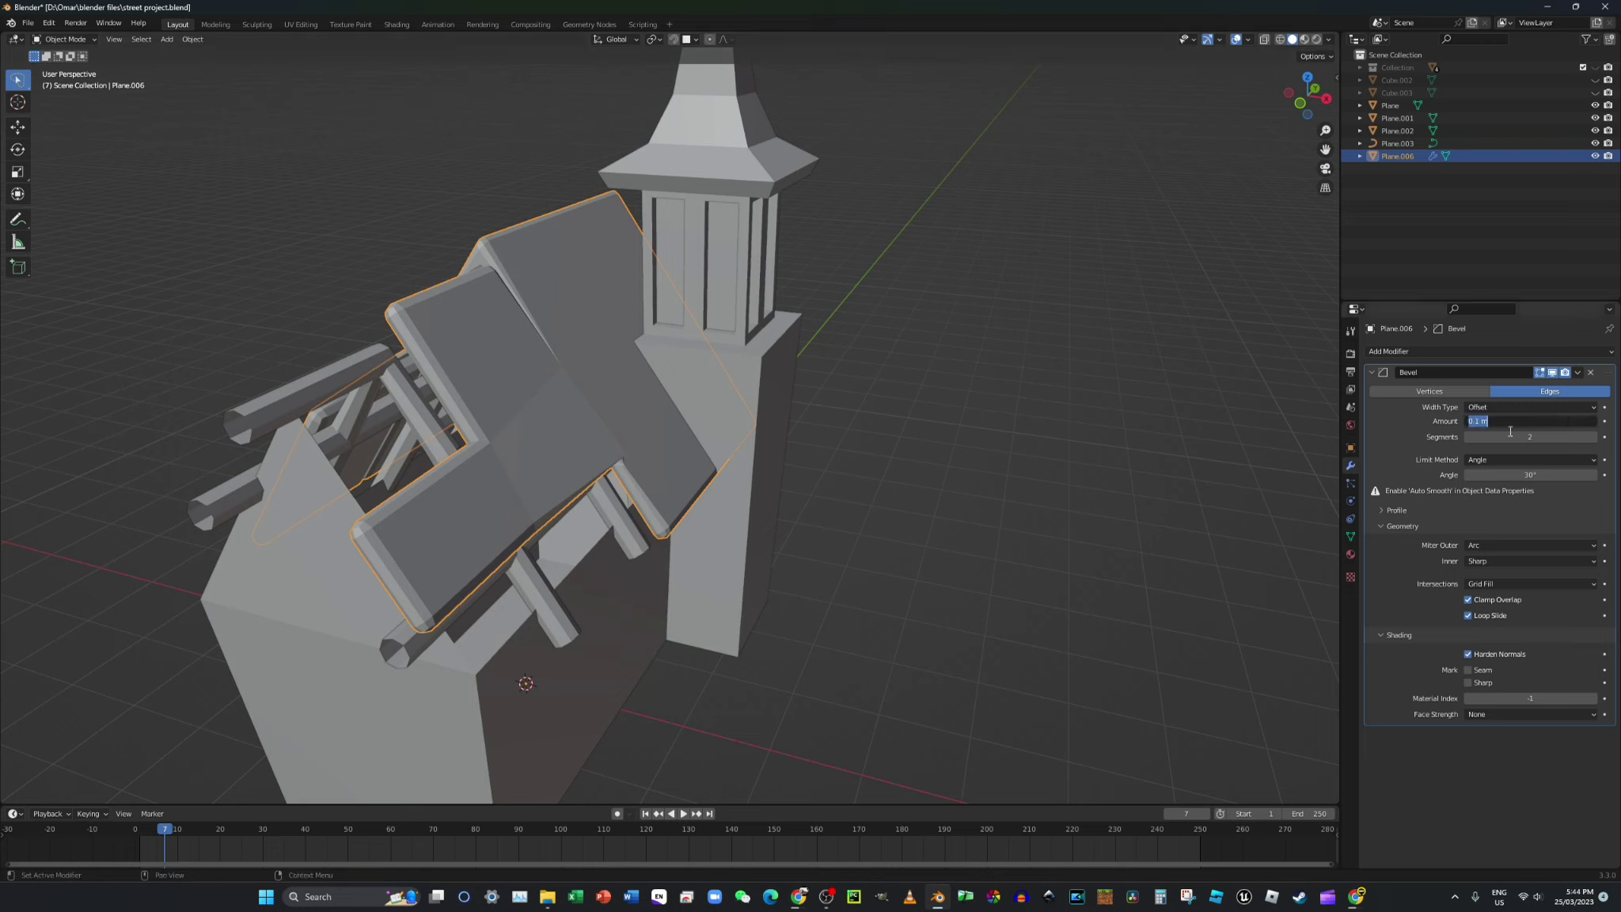
type("0.028")
key("Return")
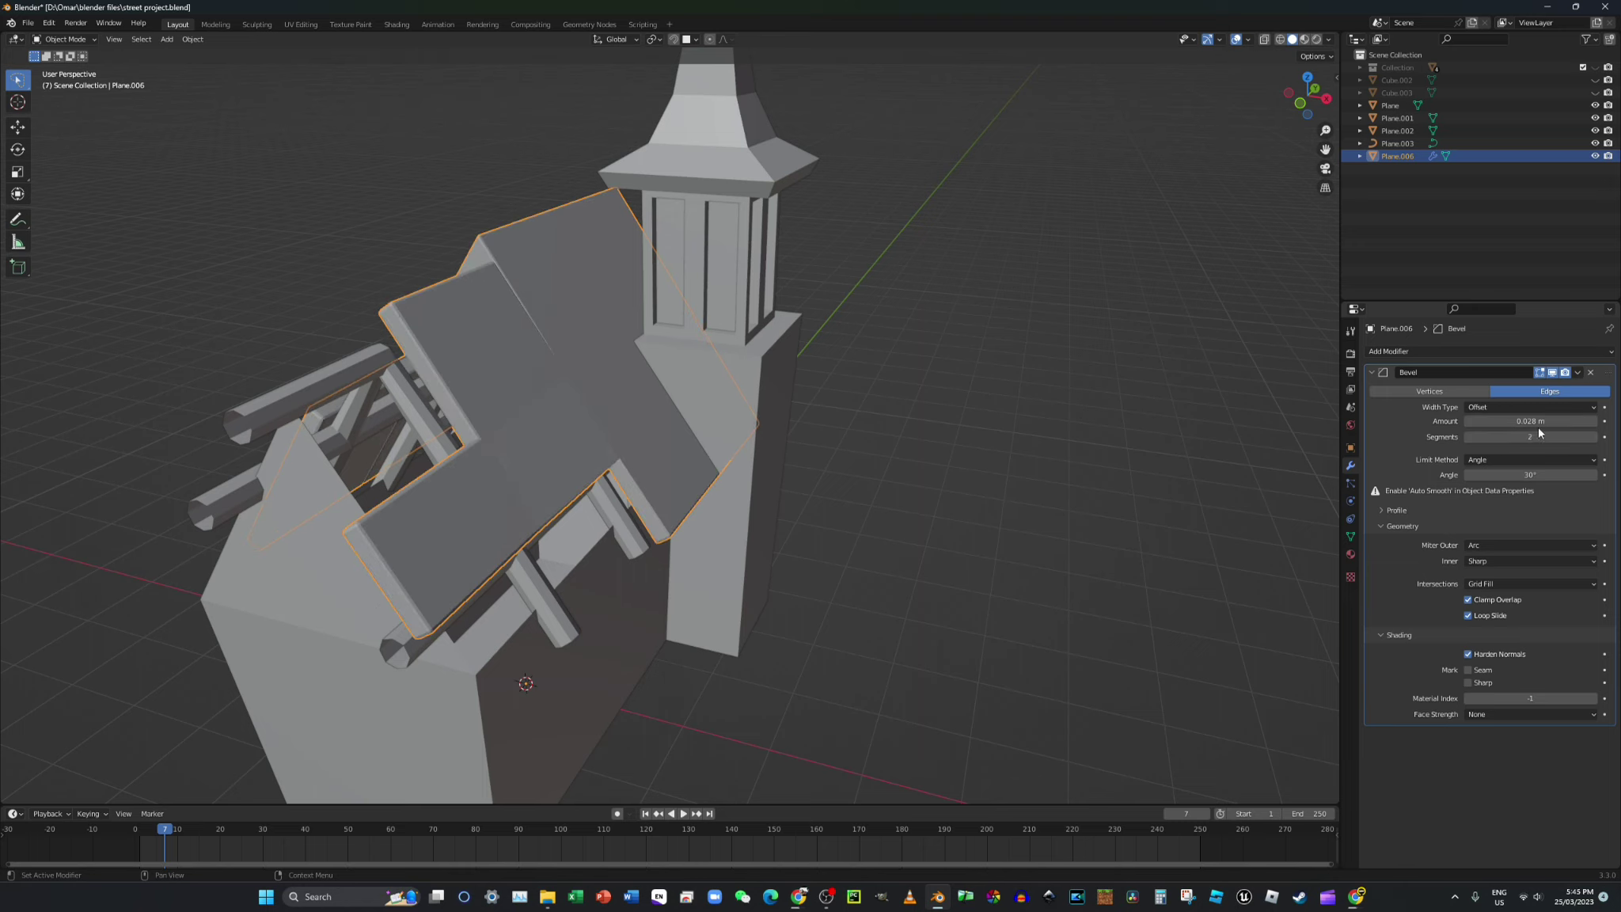
scroll(417, 210, "down", 8)
mouse_move(416, 210)
right_mouse_down("ctrl")
mouse_move(507, 253)
mouse_move(920, 623)
right_mouse_up("ctrl")
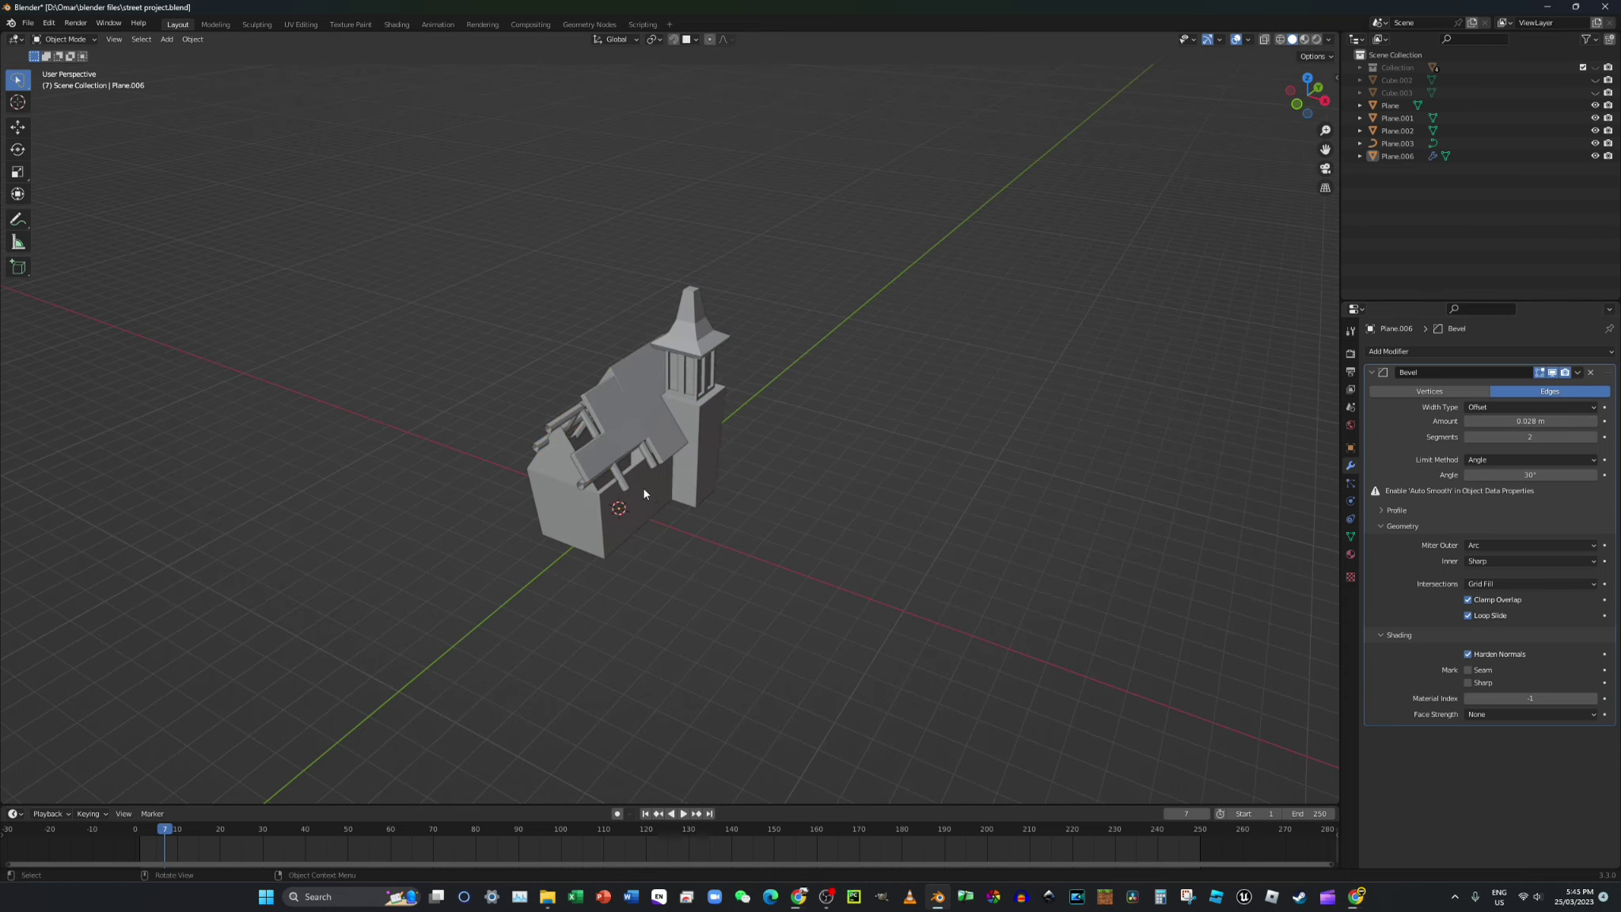
- Turn on X-ray and place the 3D cursor near the church's base
left_click(1265, 40)
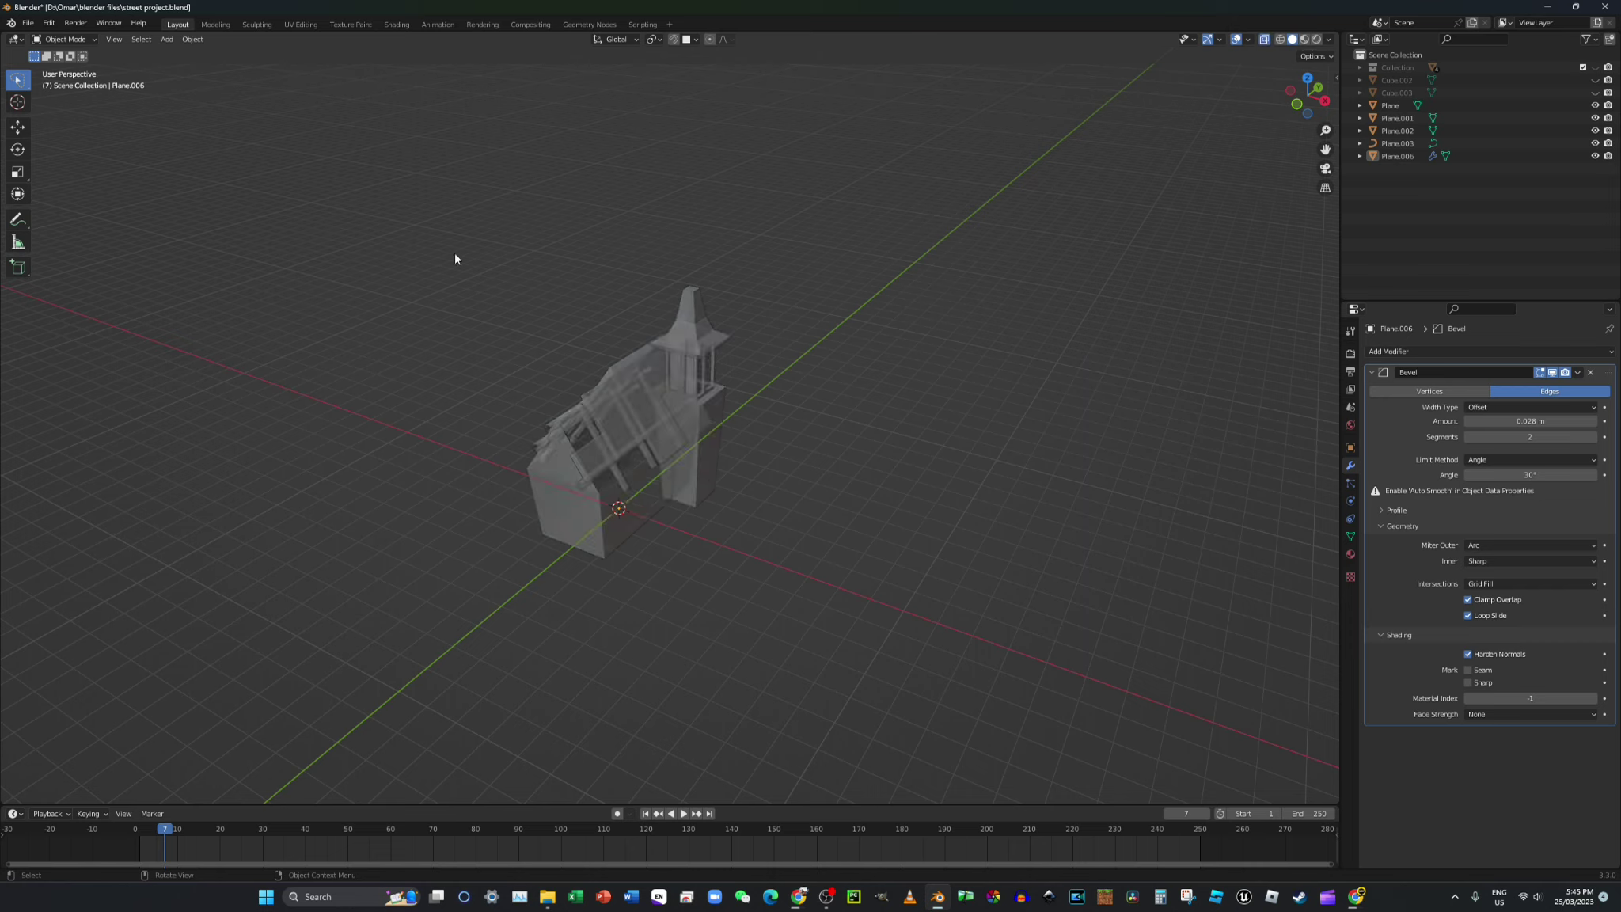
left_click(18, 103)
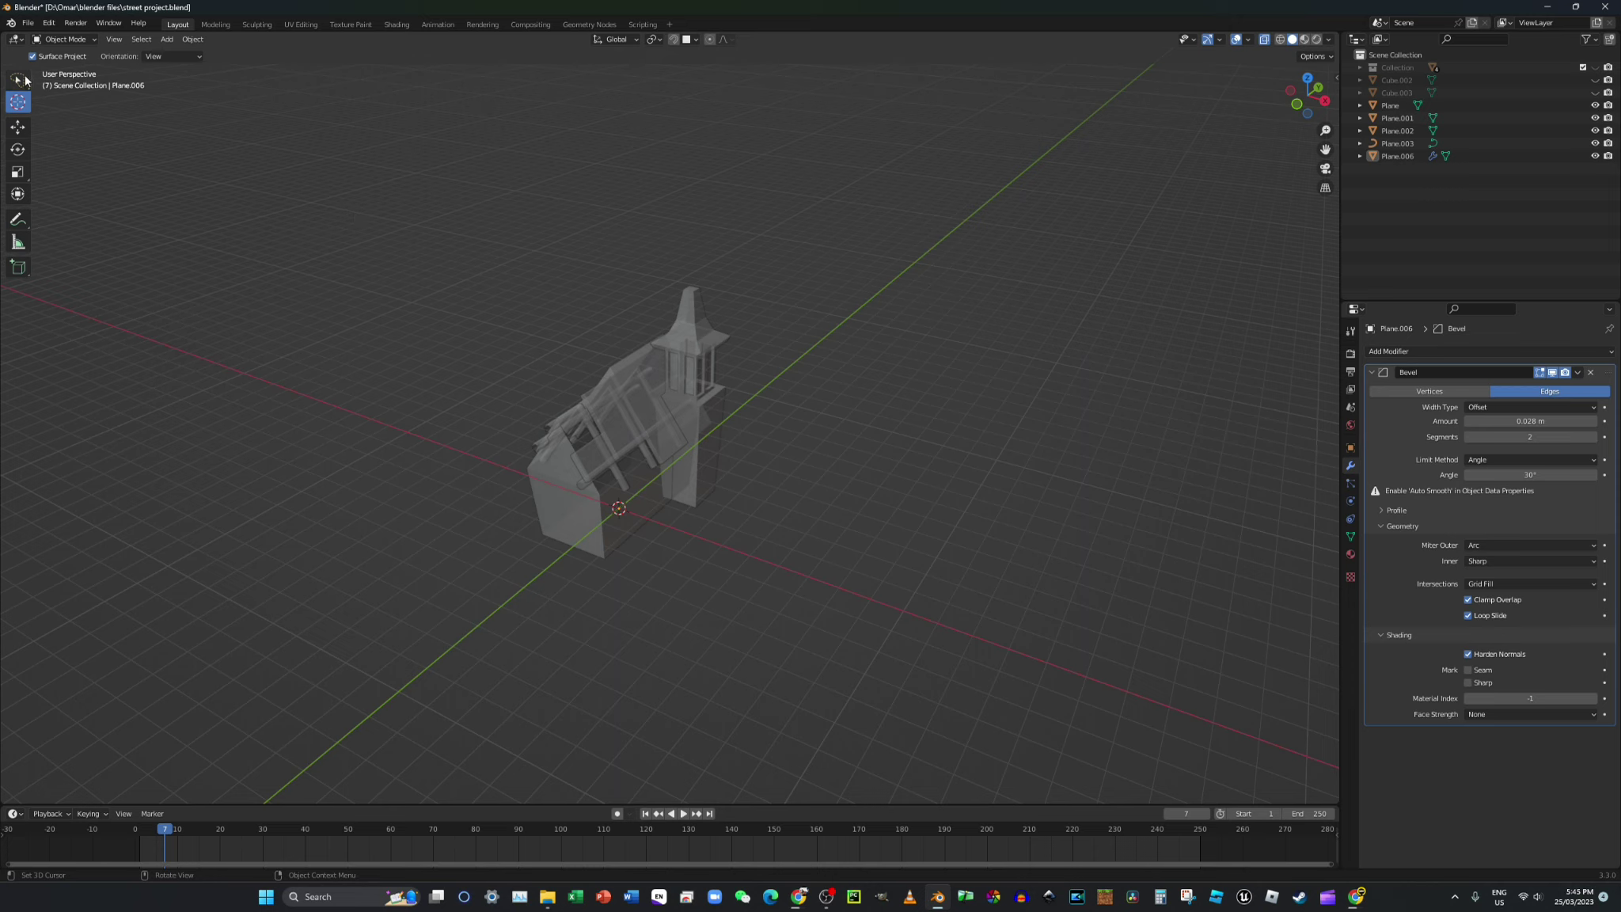
left_click(611, 425)
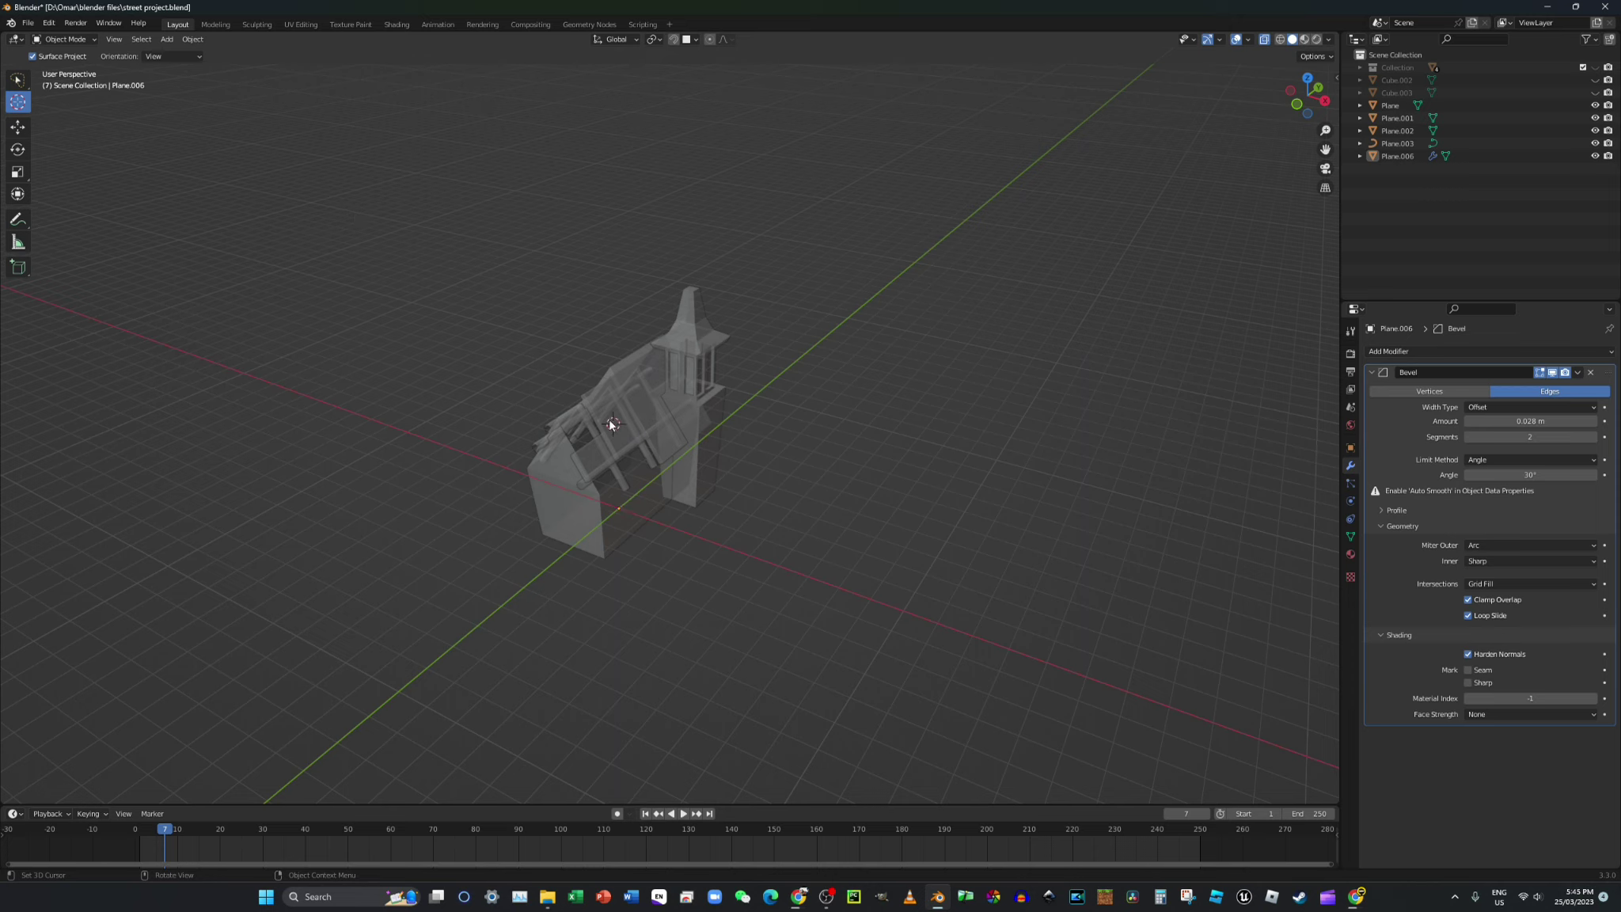
left_click(618, 507)
- Box-select all the church parts together
key("w")
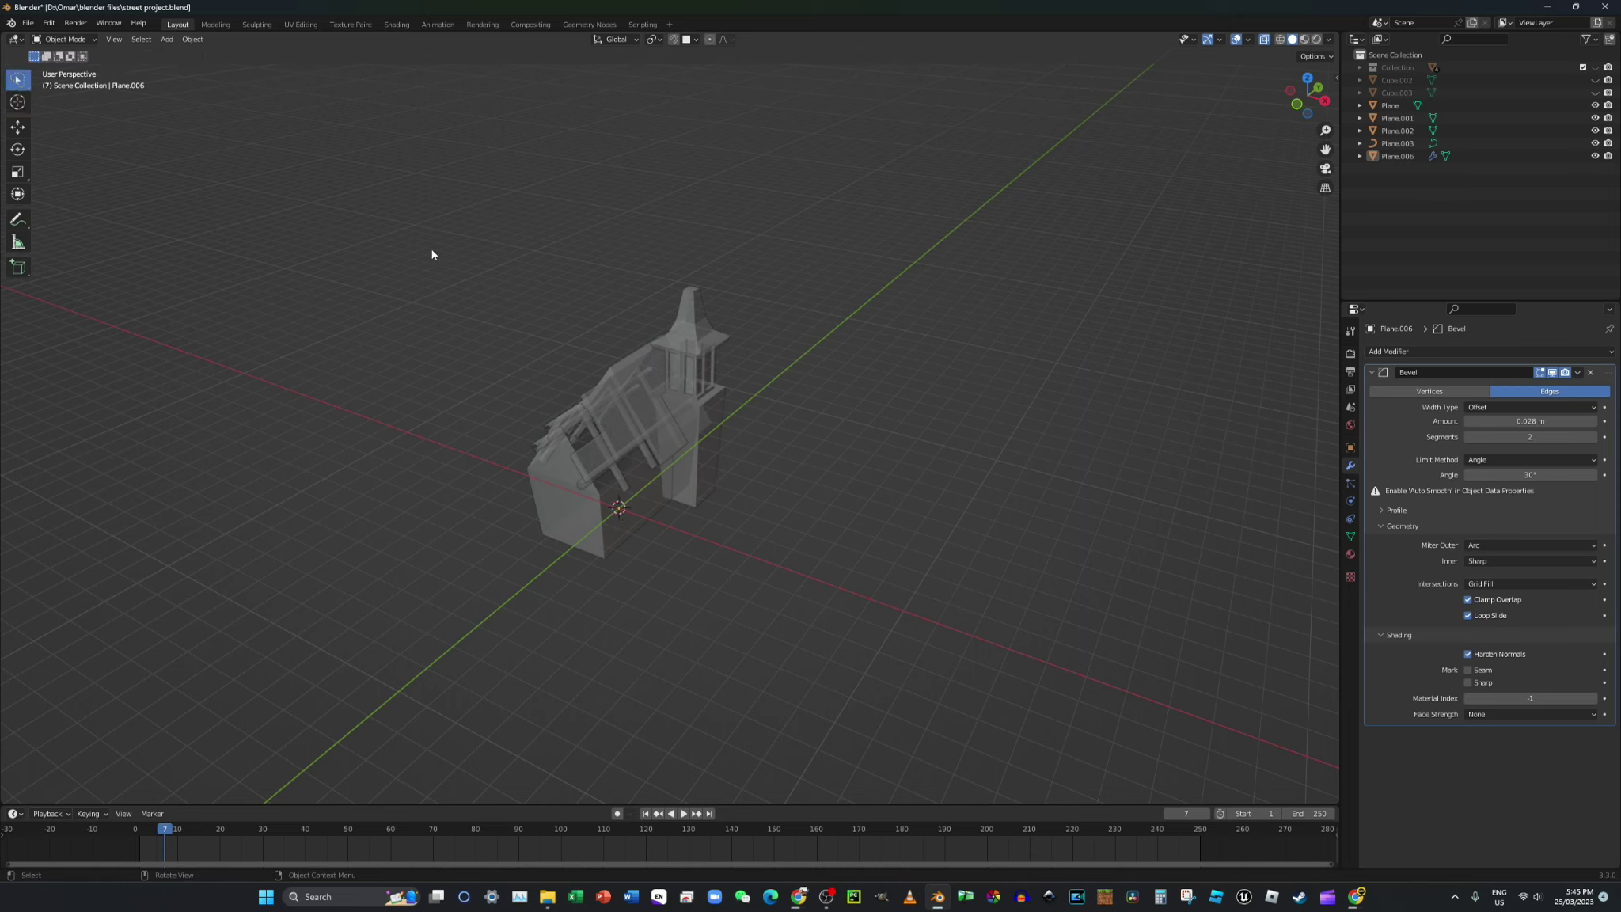
mouse_move(457, 275)
right_mouse_down("ctrl")
mouse_move(747, 468)
mouse_move(866, 508)
mouse_move(520, 604)
right_mouse_up("ctrl")
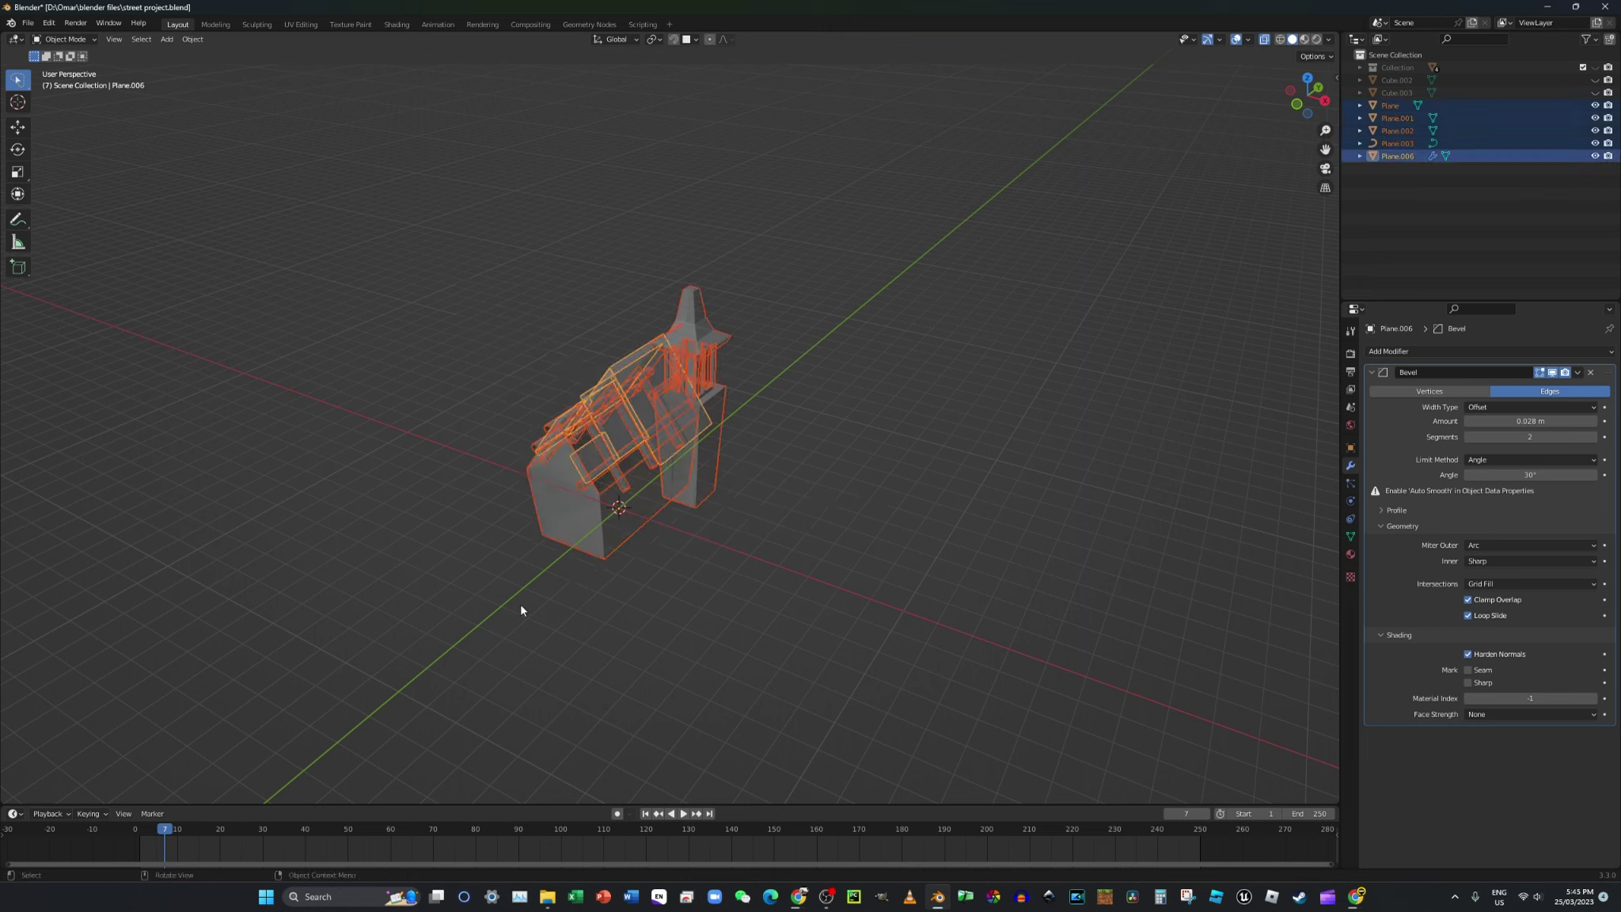
mouse_move(437, 165)
right_mouse_down("ctrl")
mouse_move(717, 299)
mouse_move(719, 649)
mouse_move(503, 688)
mouse_move(427, 190)
right_mouse_up("ctrl")
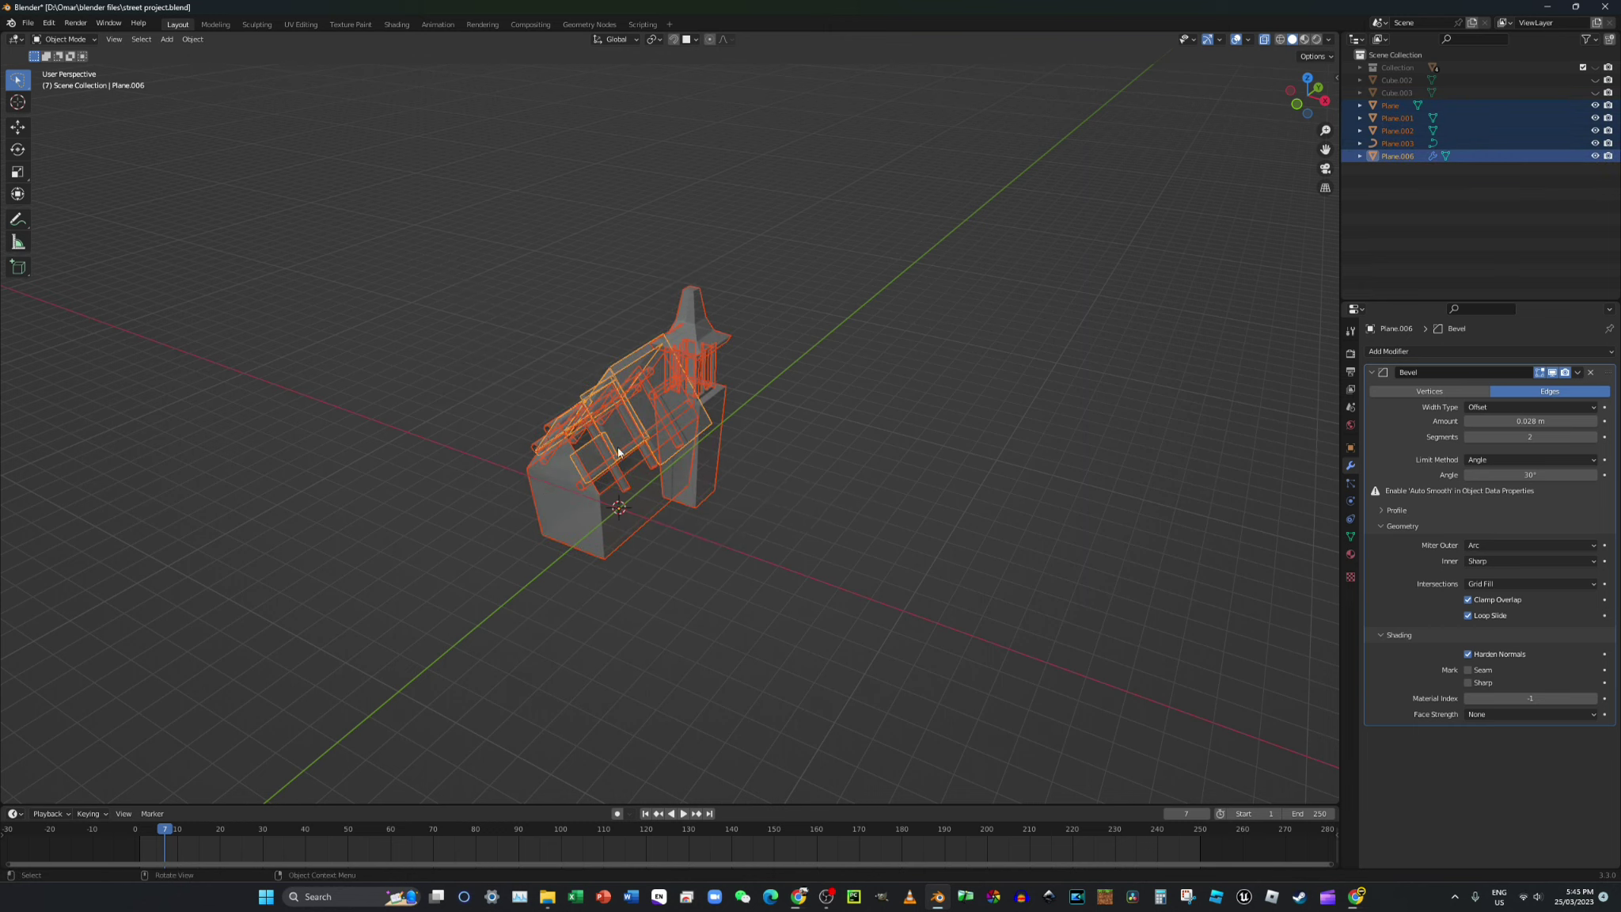
left_click(688, 40)
left_click(654, 40)
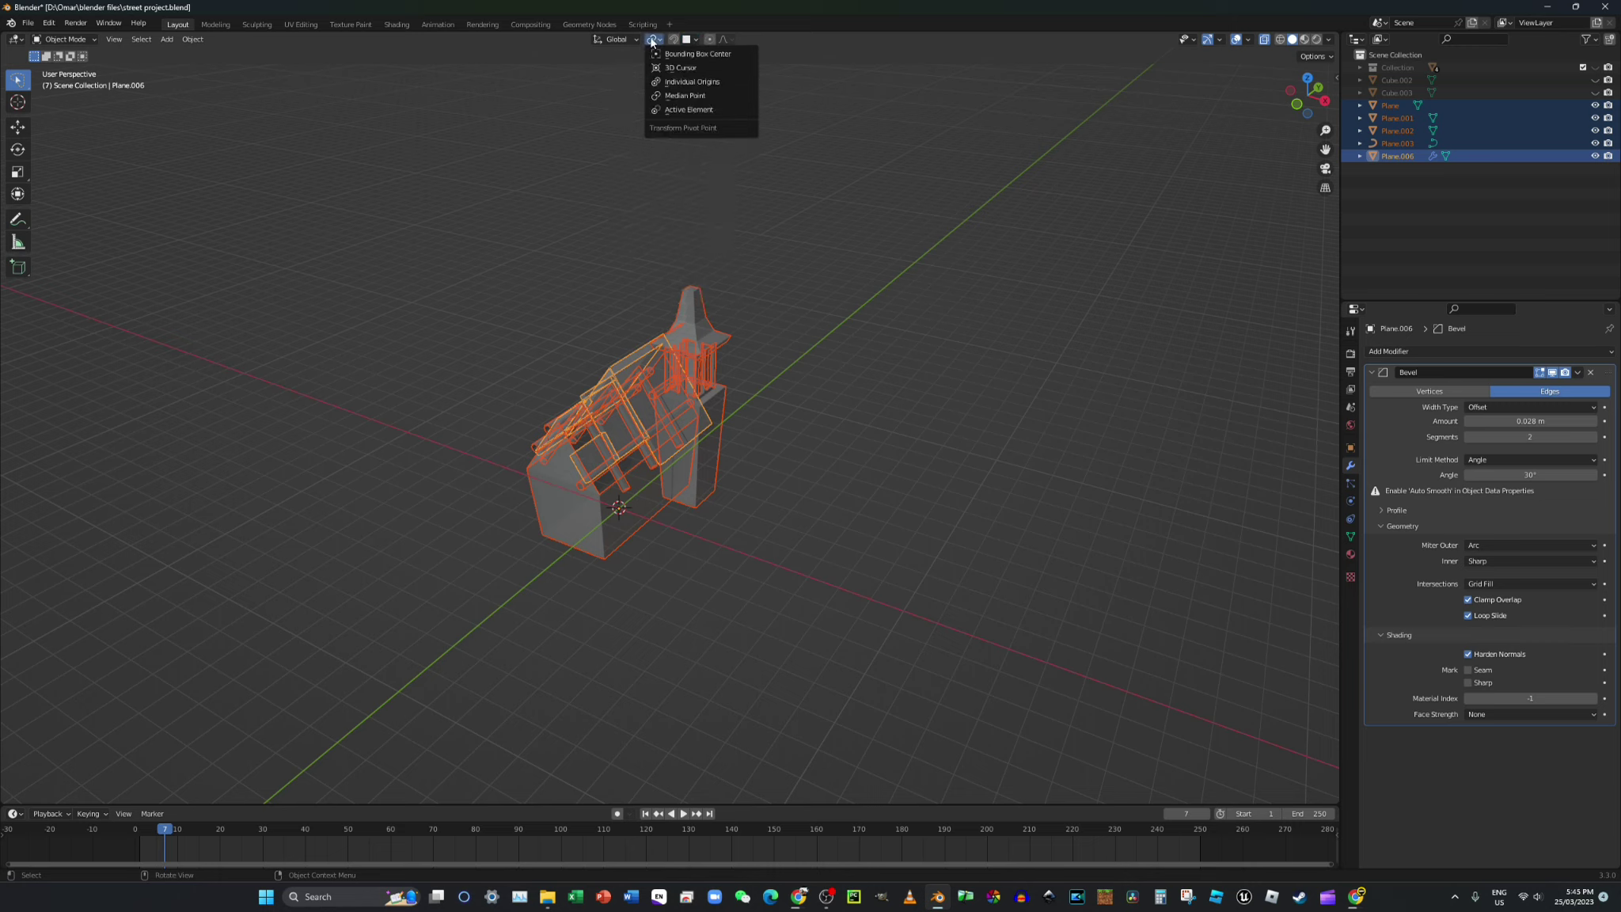
- Briefly enter Edit Mode on the selected parts and return to Object Mode
left_click(65, 39)
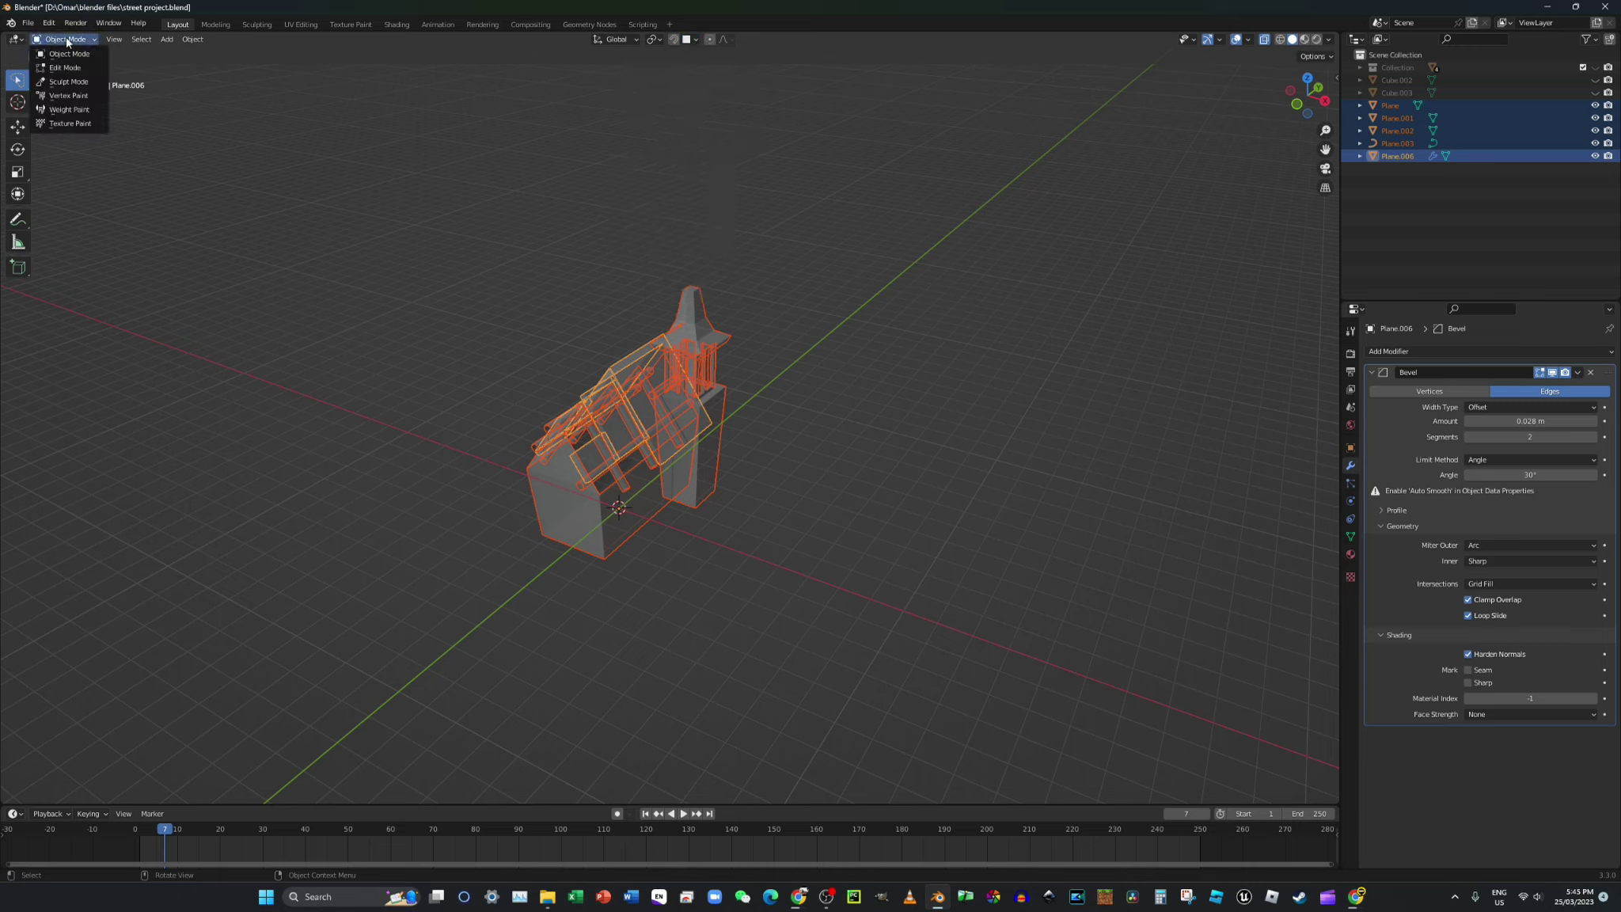
left_click(67, 68)
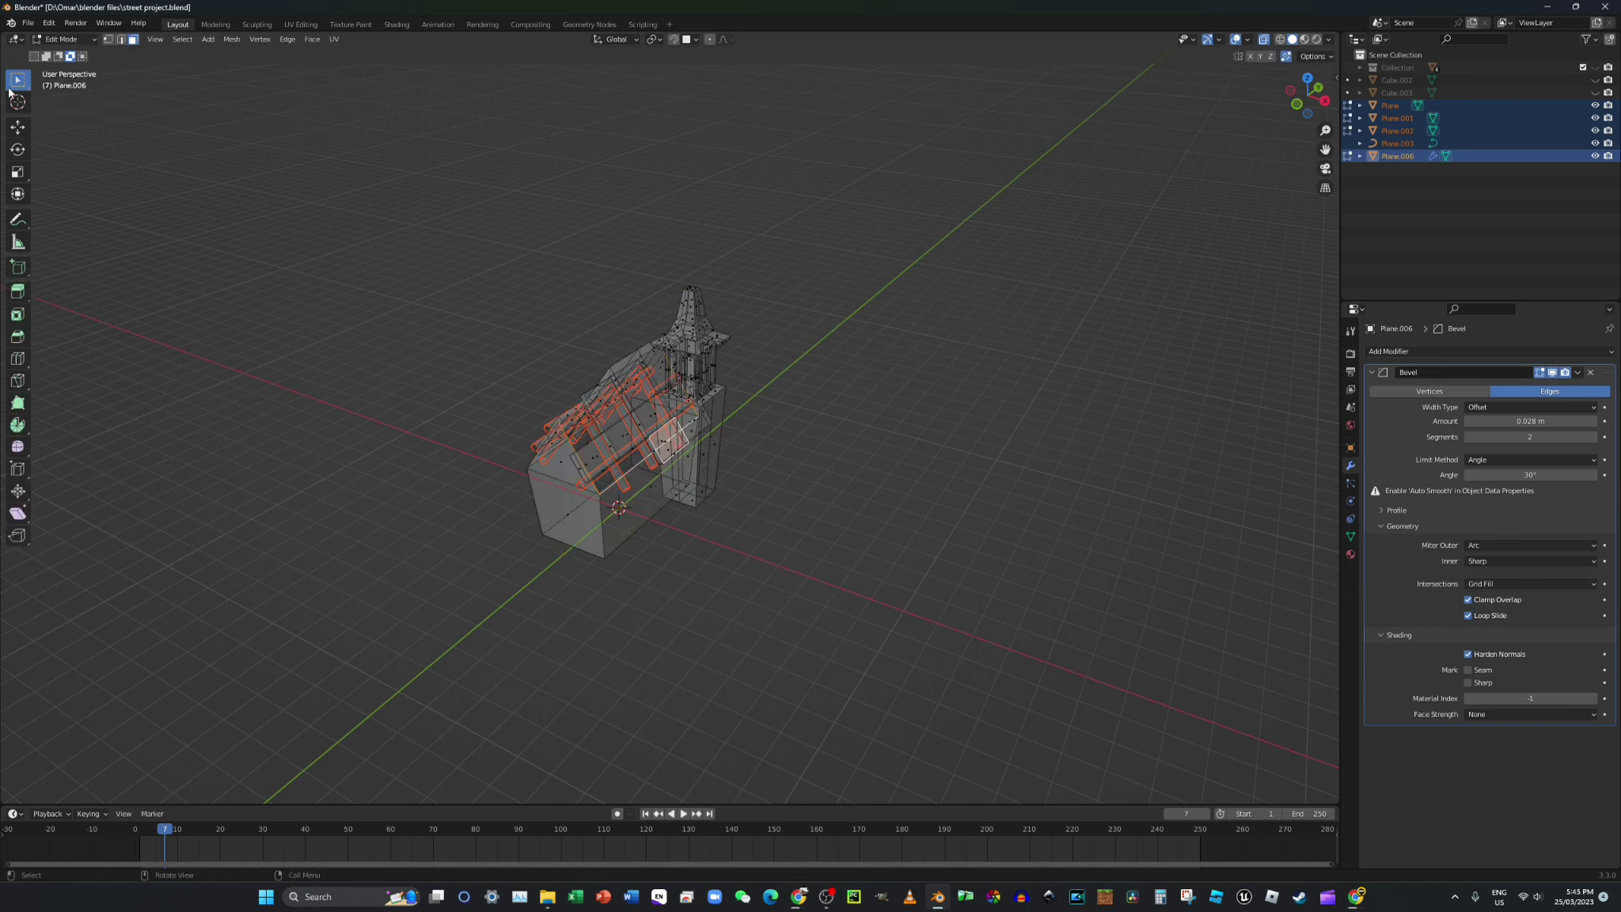
left_click(78, 42)
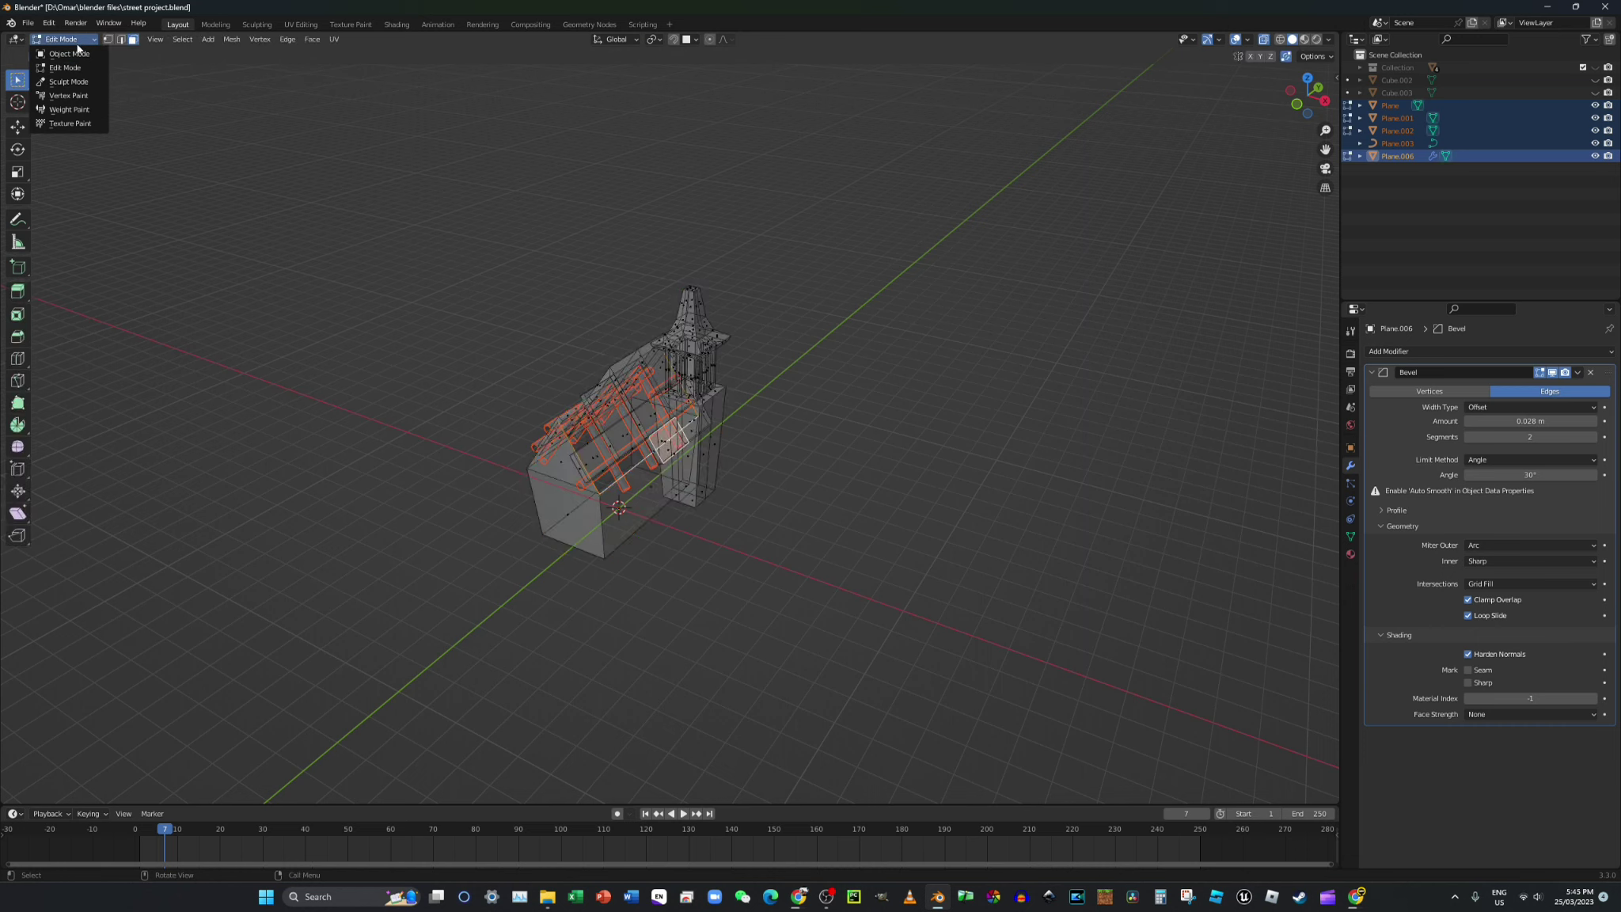
left_click(65, 54)
middle_click_drag(581, 180, 693, 231)
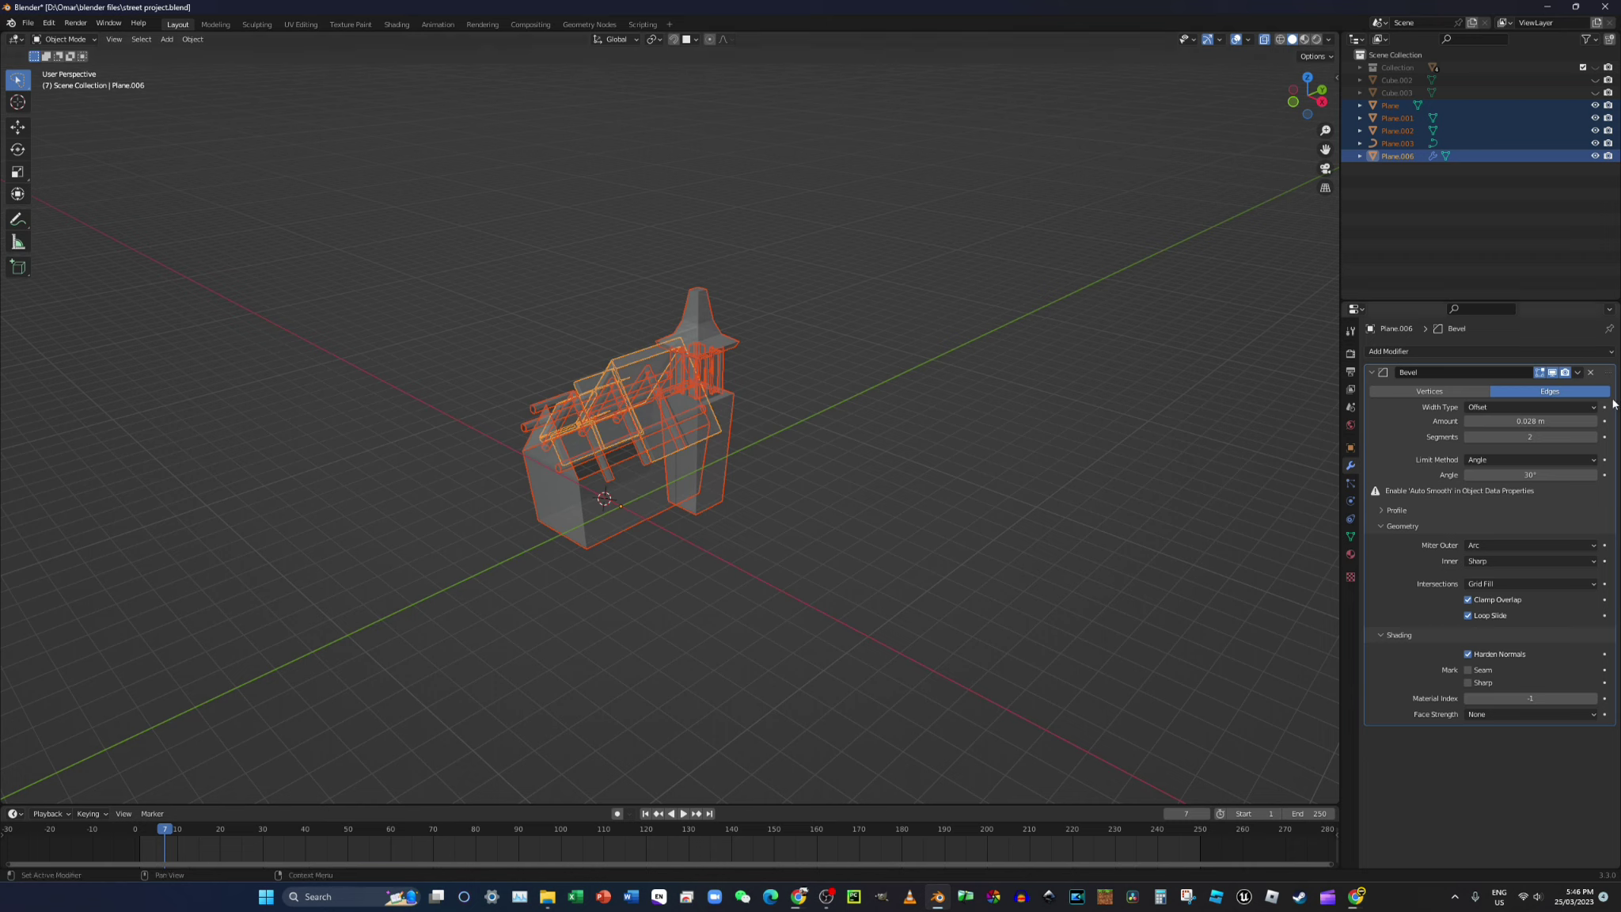
- Copy the roof's Bevel modifier to all selected parts with Copy to Selected
left_click(1578, 373)
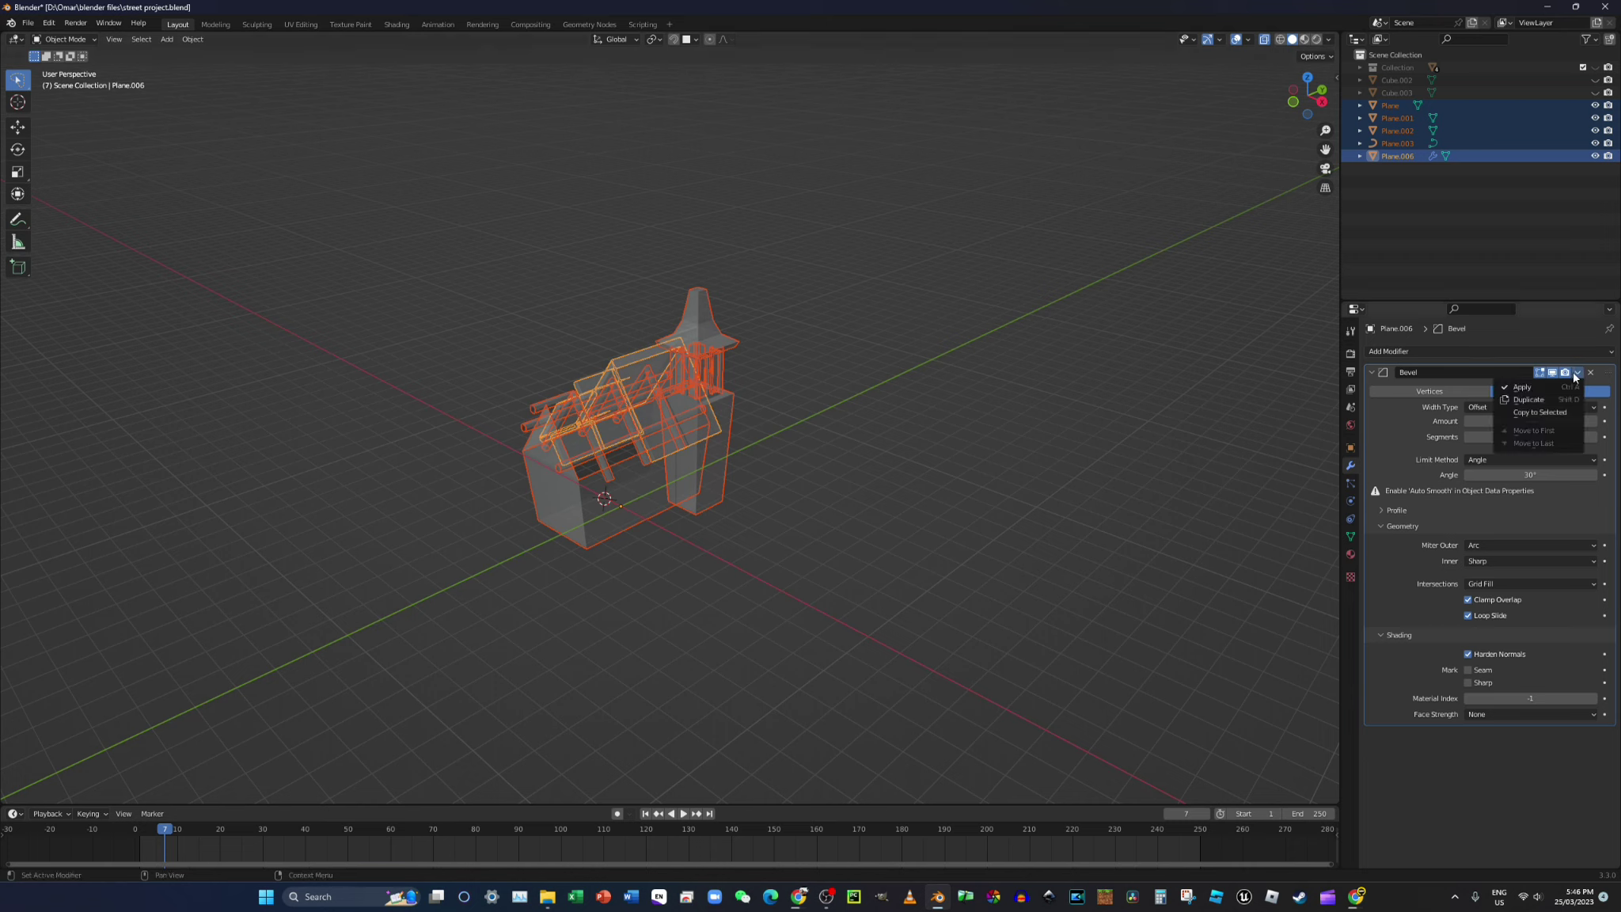
left_click(1549, 413)
left_click(79, 39)
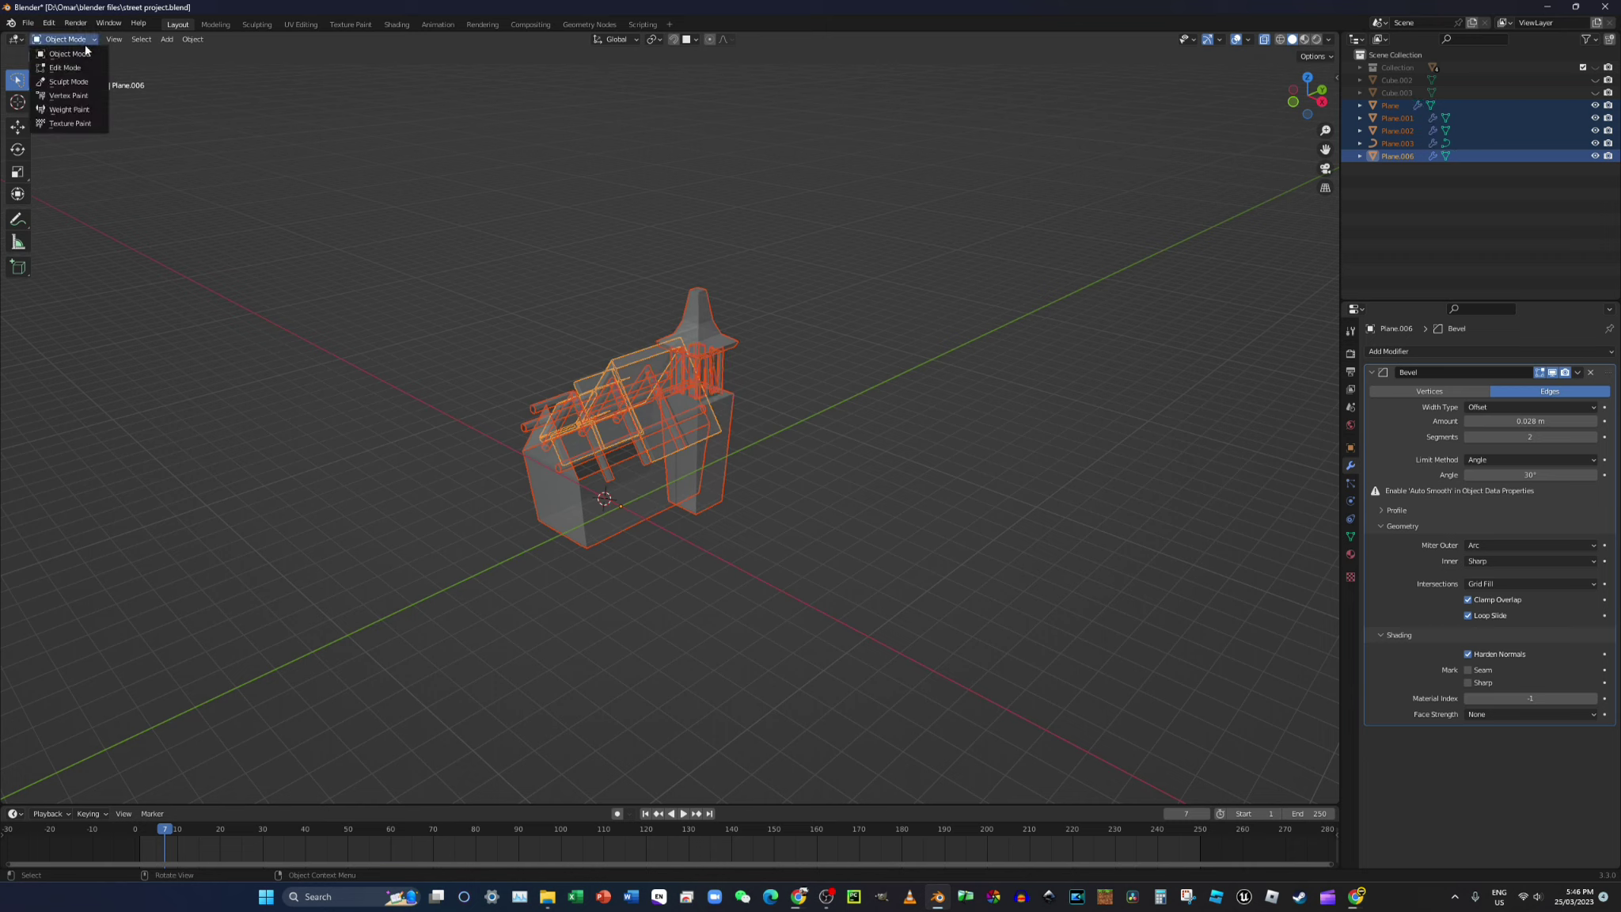
left_click(86, 52)
- Turn off X-ray and zoom in on the solid church
left_click(1264, 40)
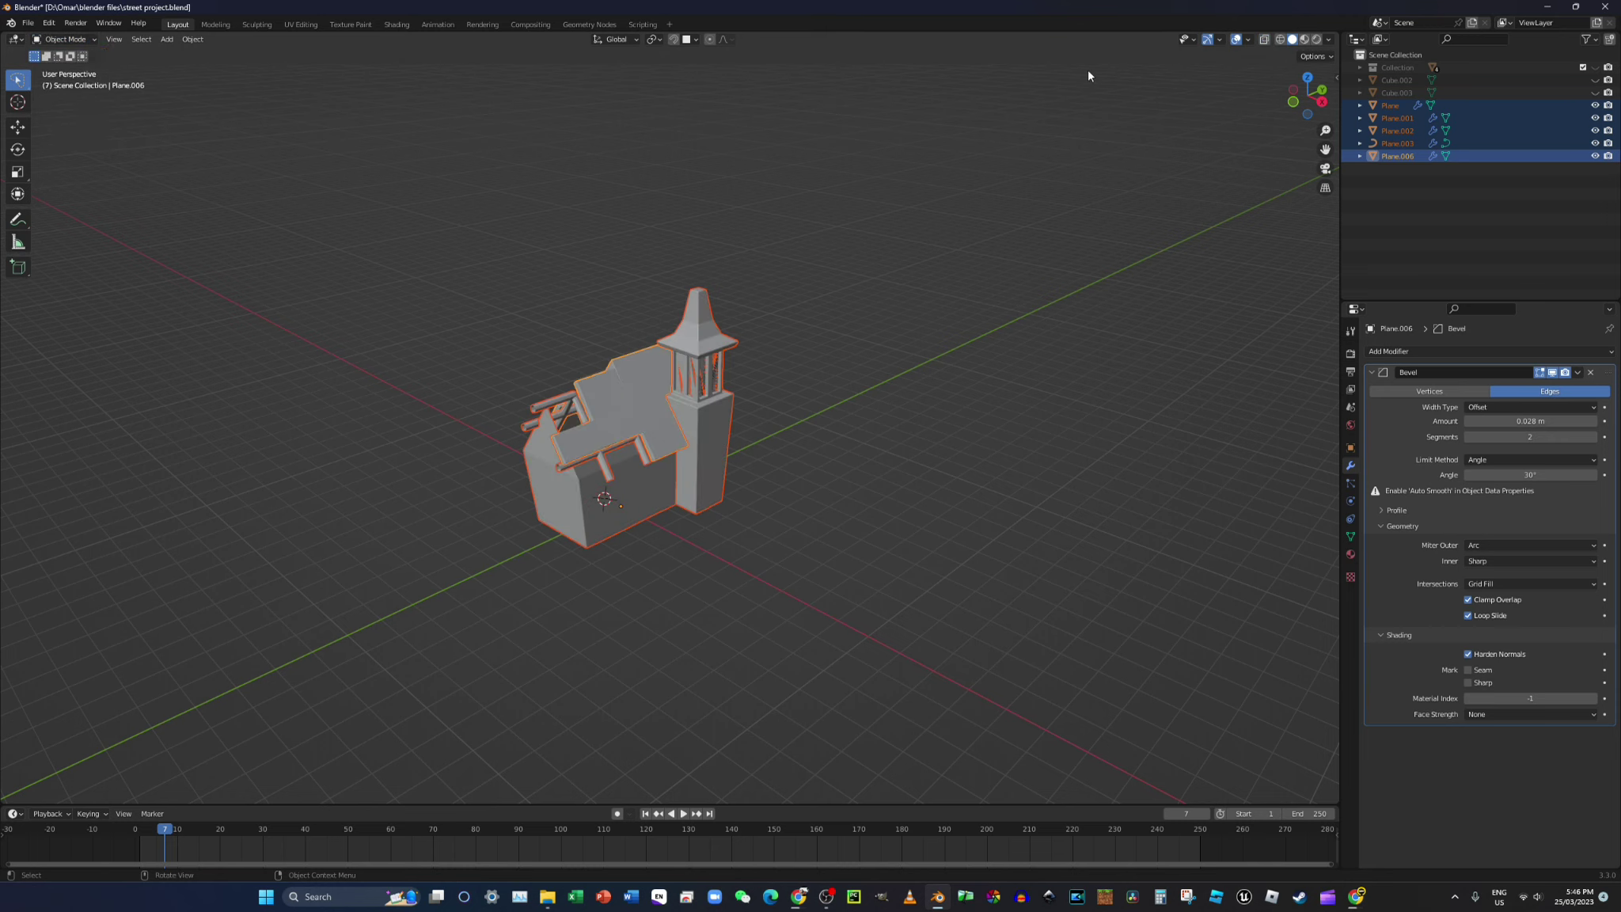
scroll(540, 216, "up", 2)
scroll(635, 227, "up", 1)
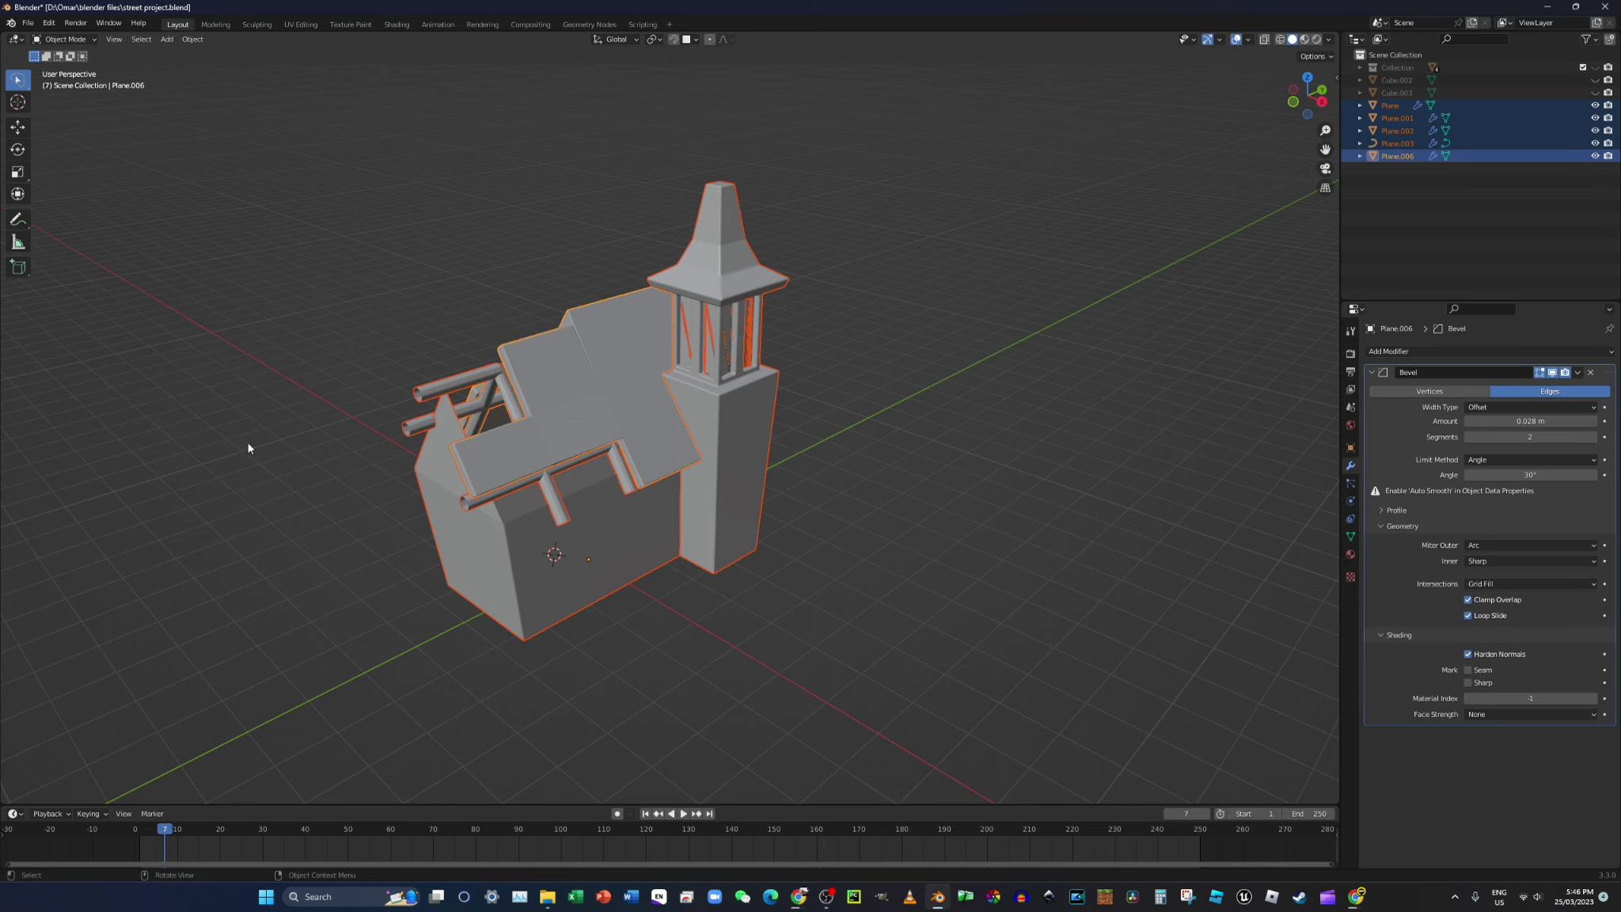
left_click(798, 896)
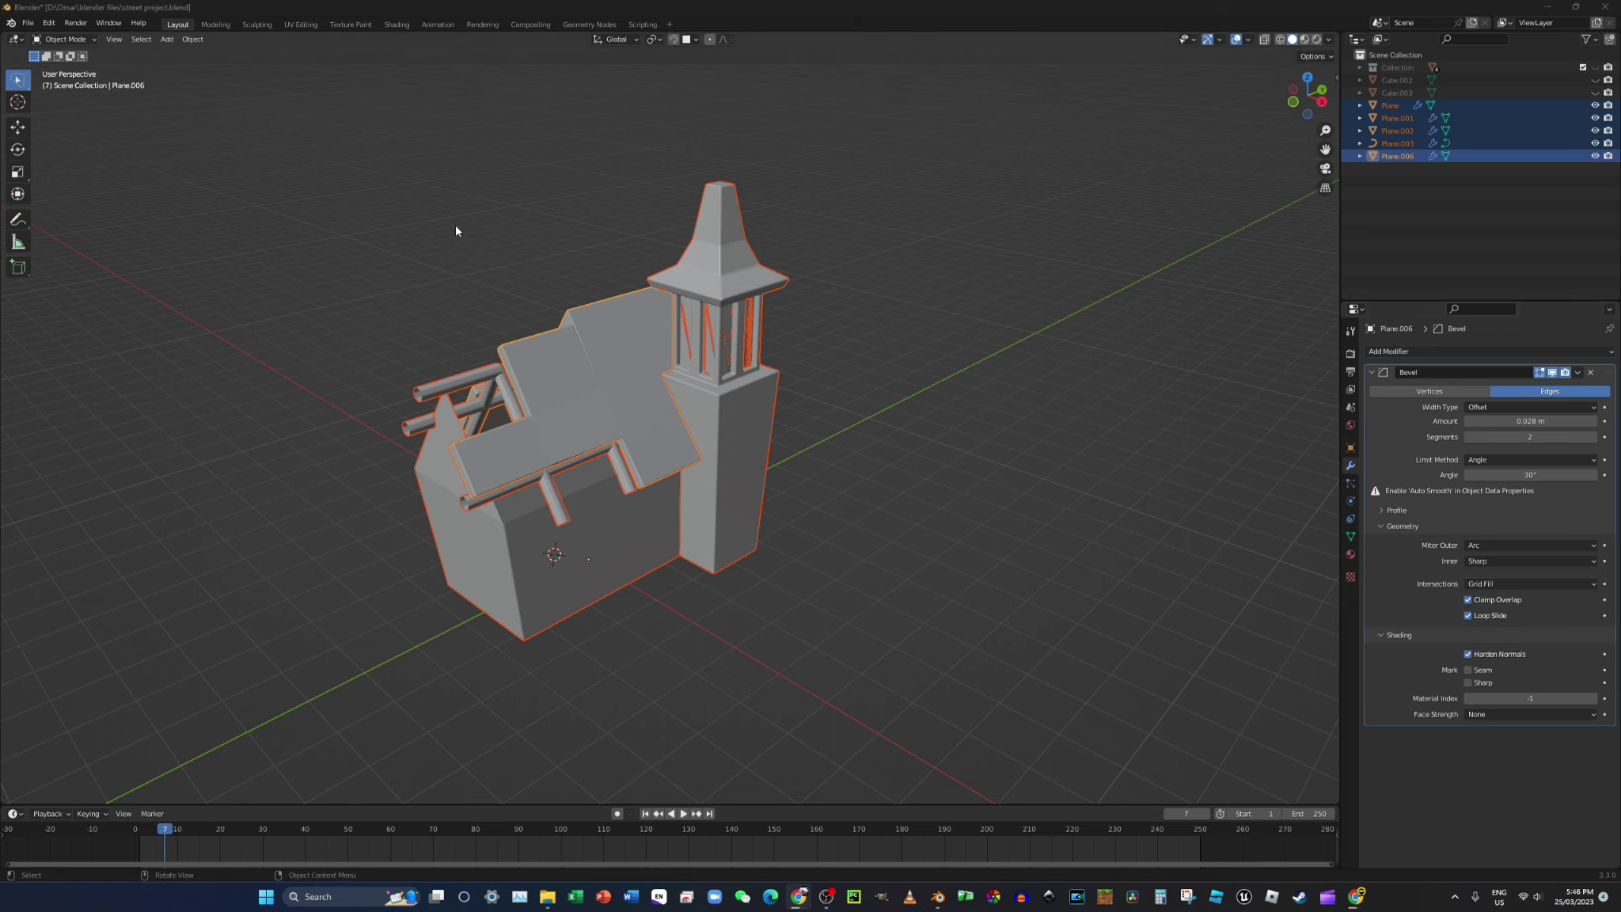
- Apply Shade Auto Smooth to all selected church parts
right_click(602, 368)
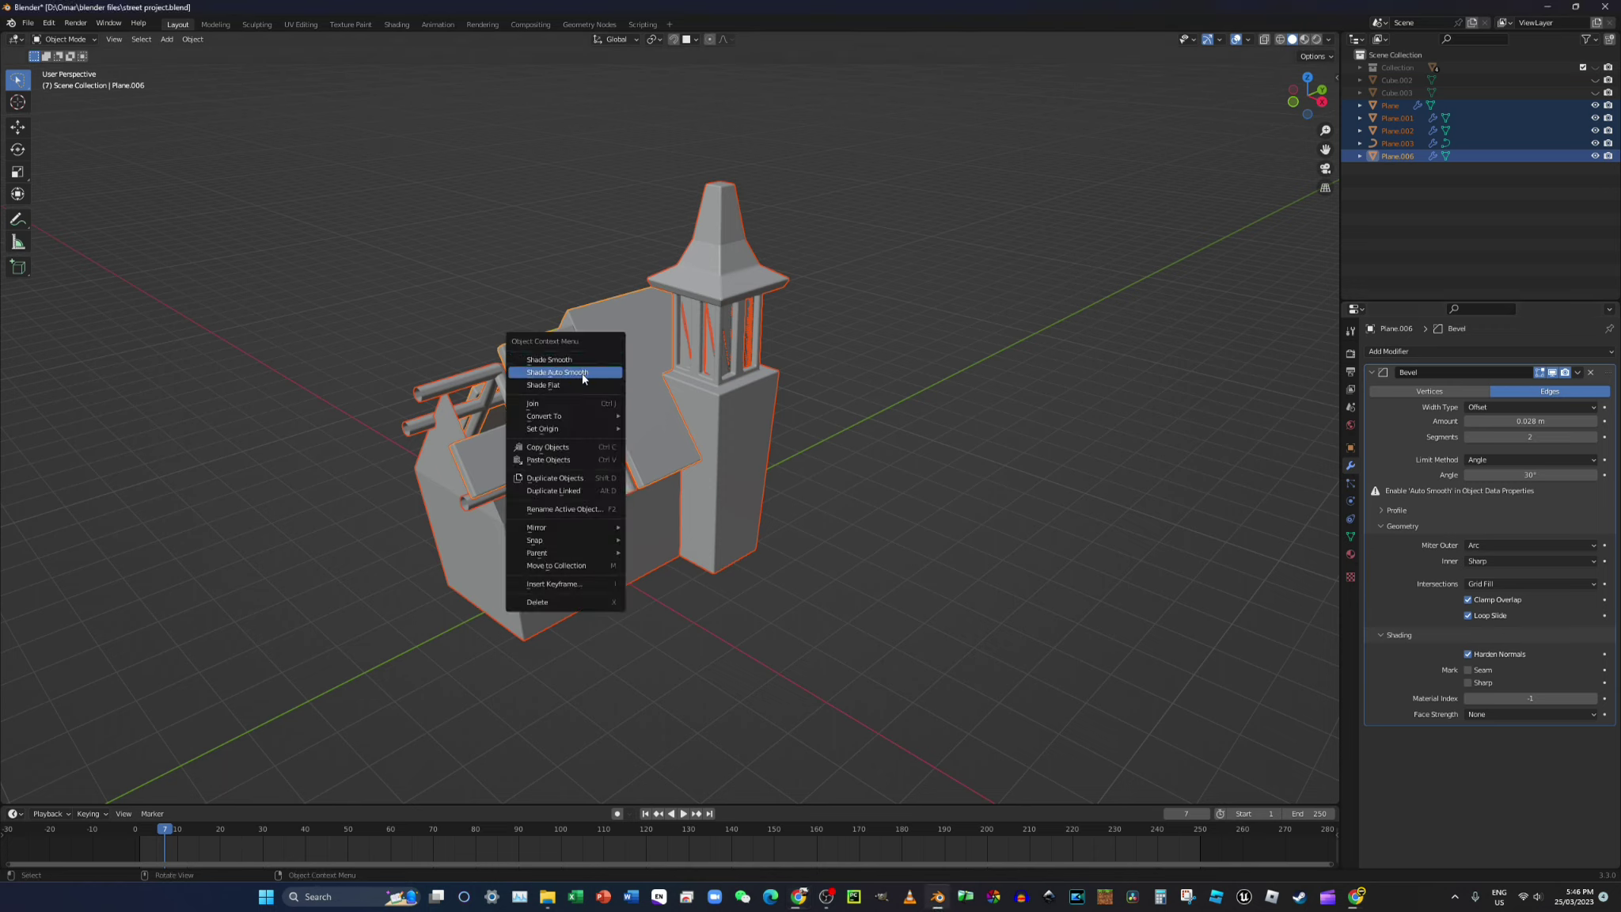
left_click(585, 373)
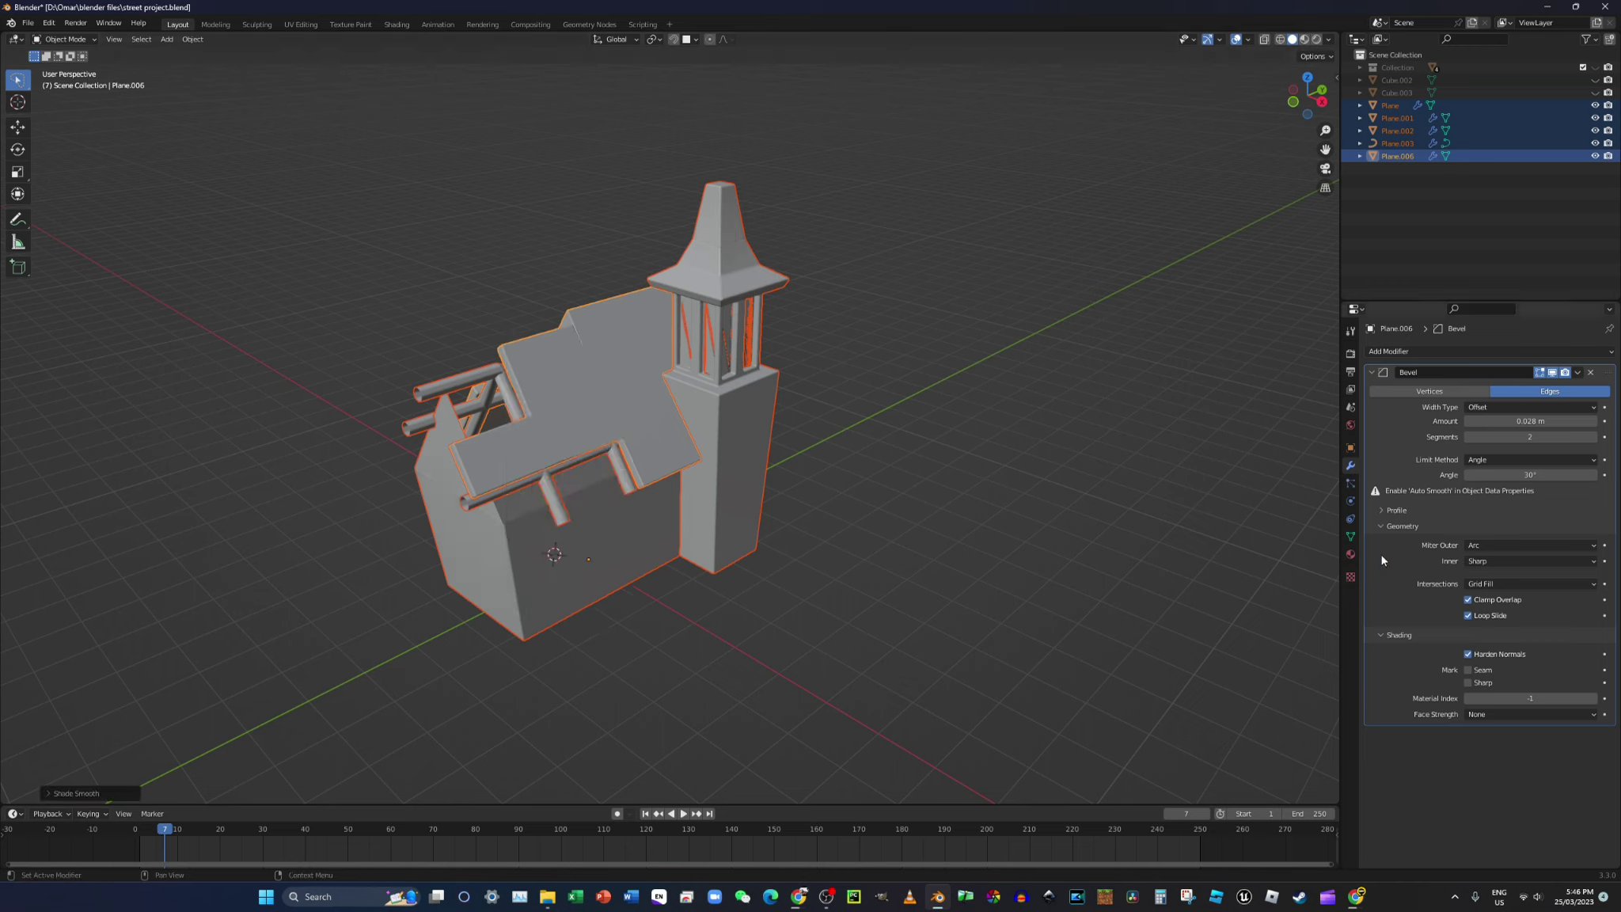
left_click(1351, 537)
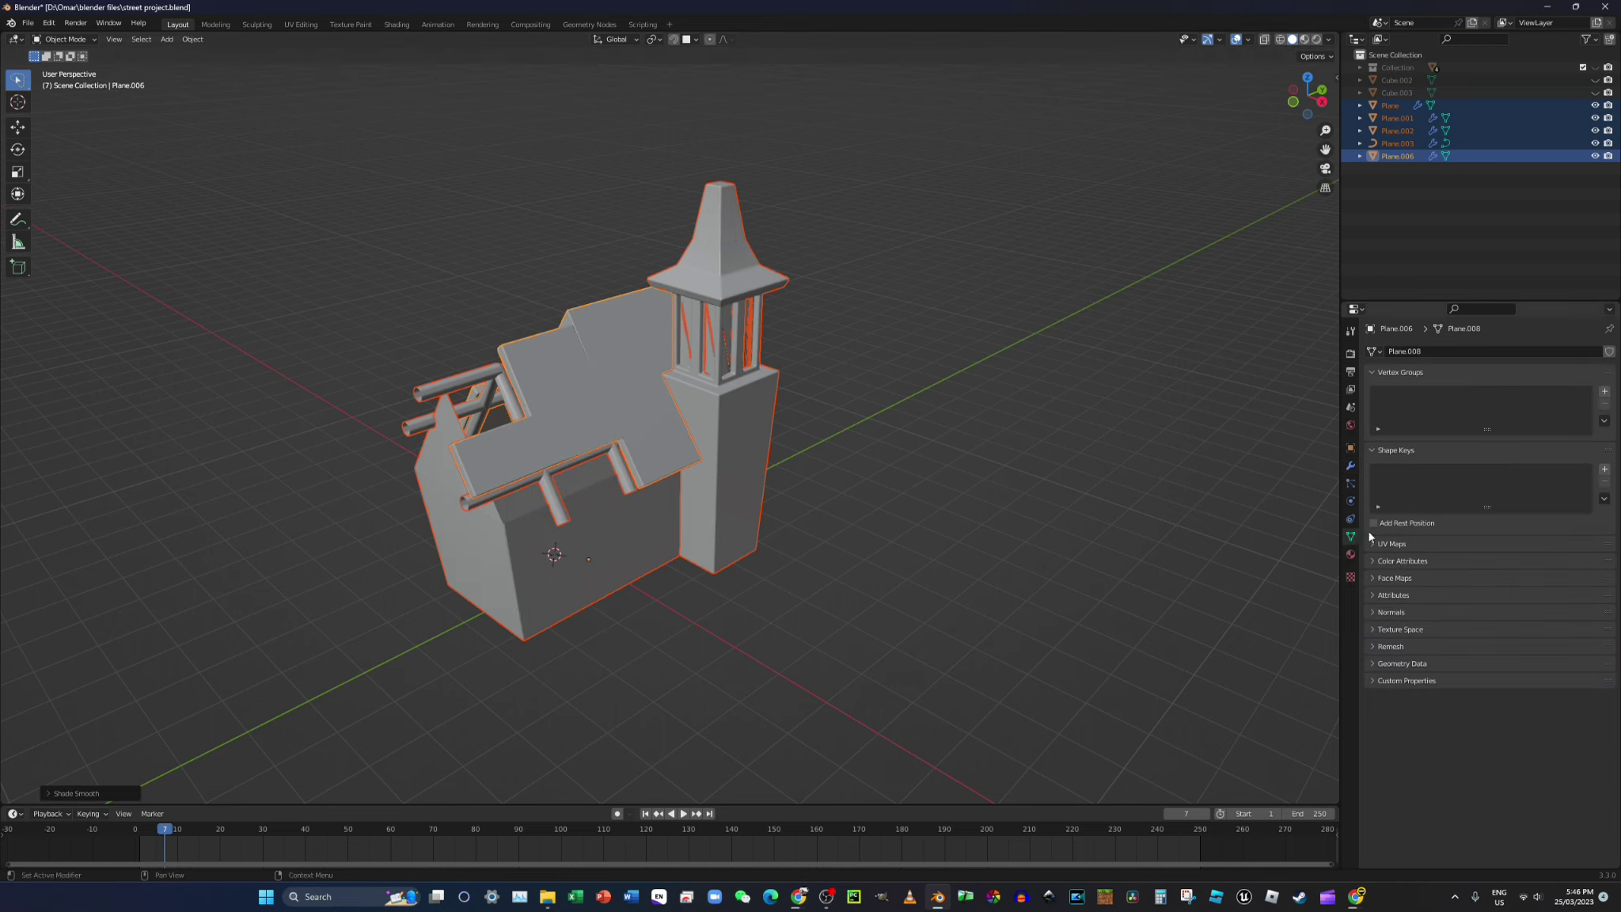
- Browse the mesh data sections to check the Normals auto smooth setting
left_click(1406, 670)
left_click(1408, 668)
left_click(1407, 681)
left_click(1415, 683)
left_click(1398, 646)
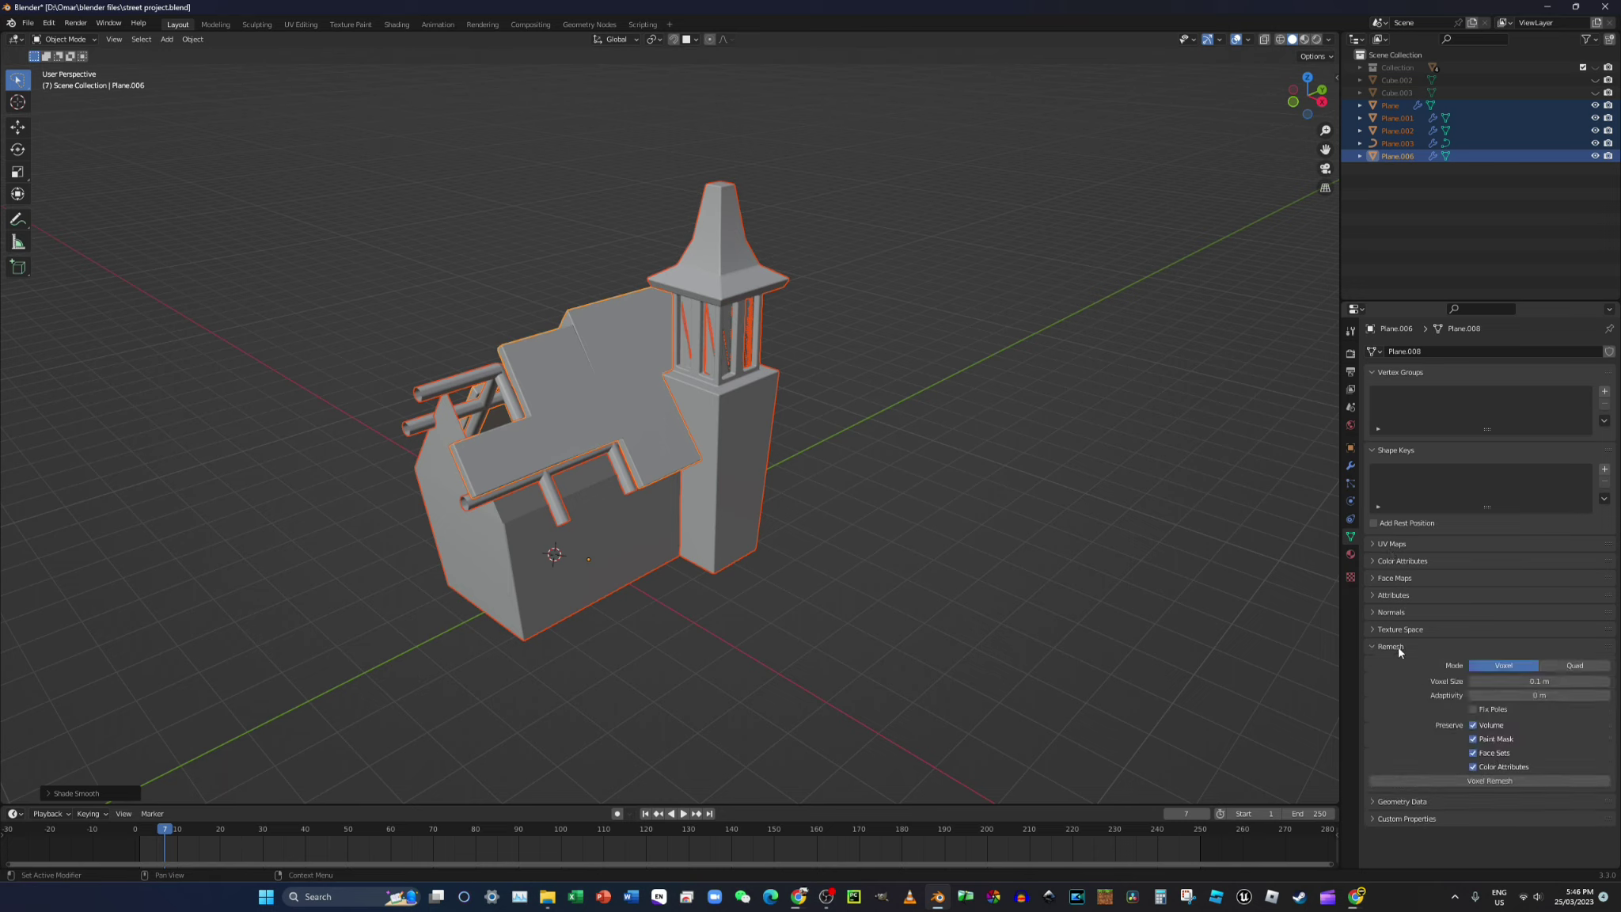
left_click(1398, 646)
left_click(1398, 629)
left_click(1398, 629)
left_click(1400, 629)
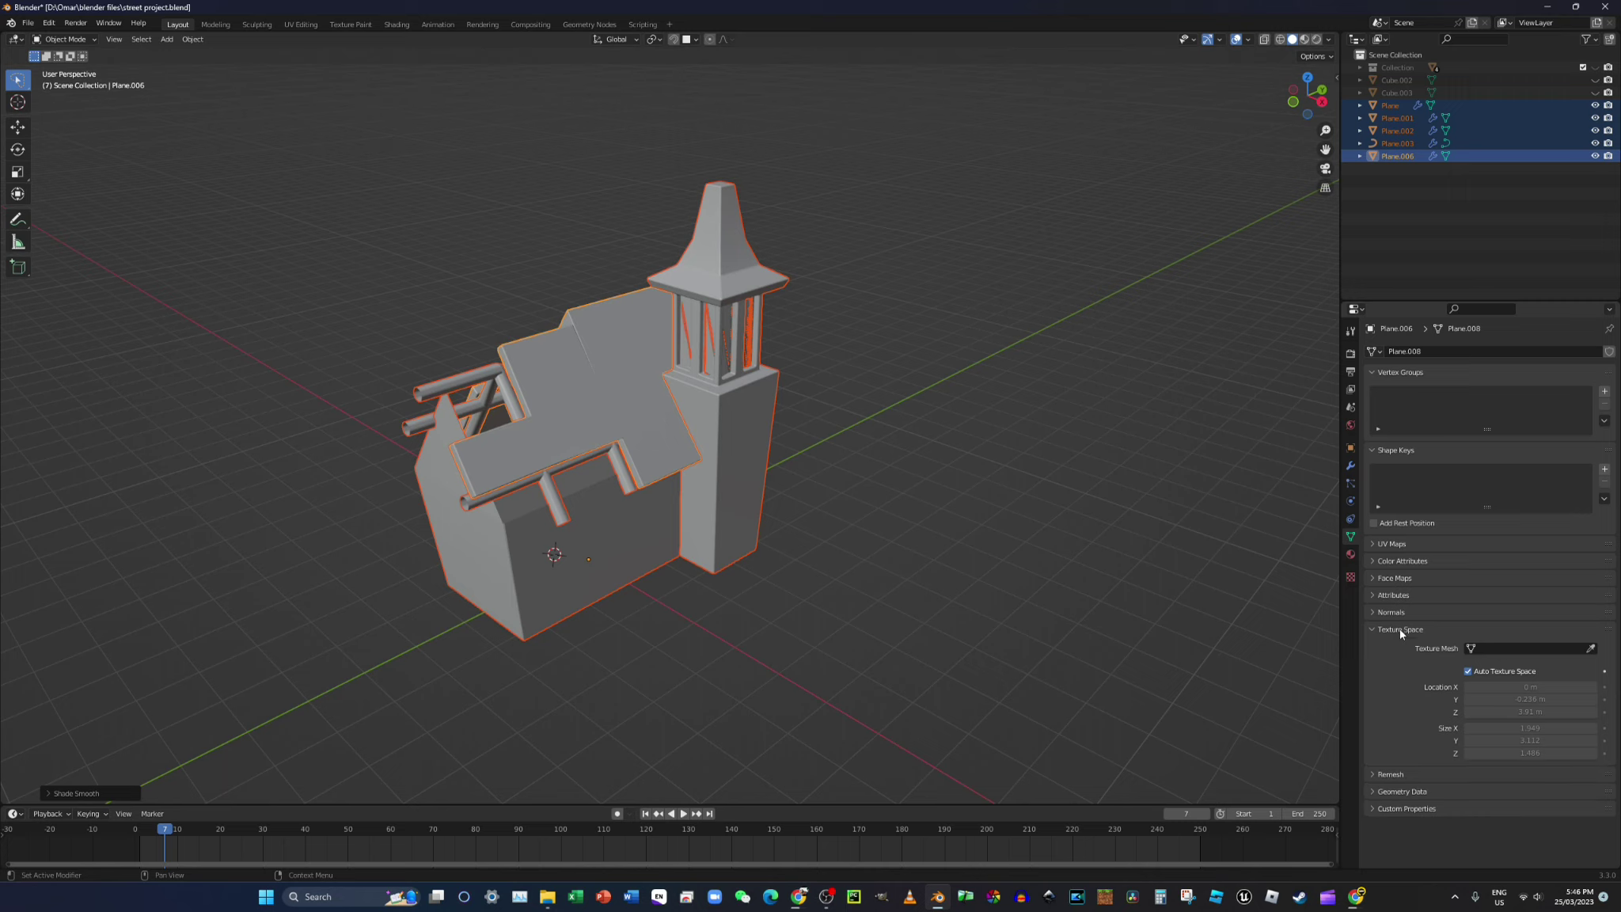
left_click(1400, 628)
left_click(1399, 614)
left_click(1400, 615)
left_click(1398, 597)
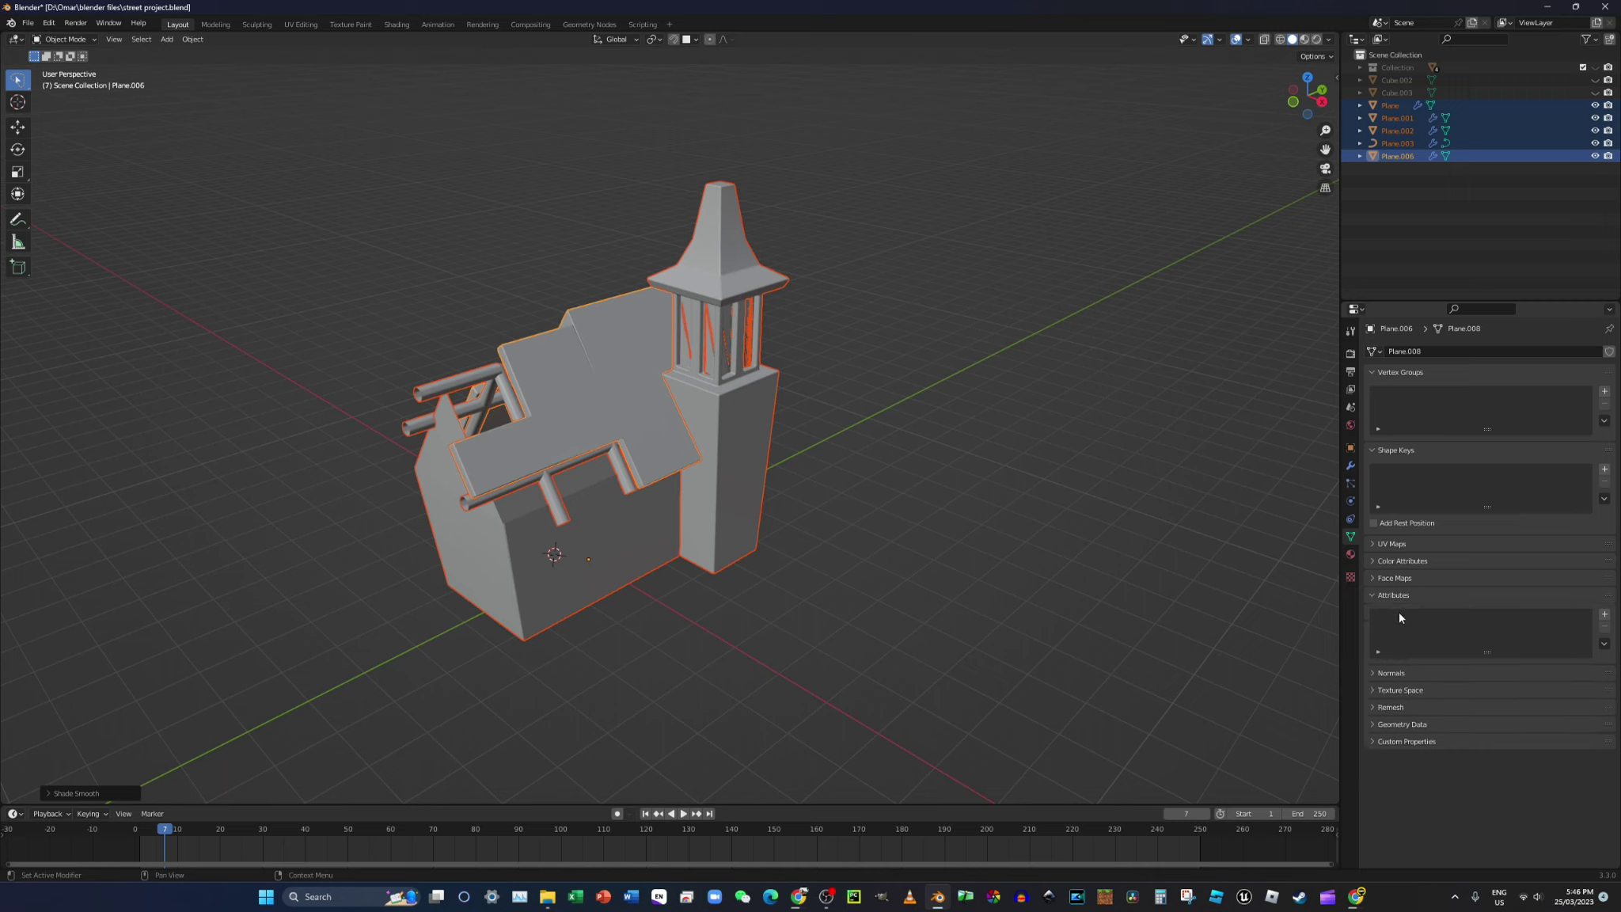
left_click(1374, 594)
left_click(1386, 614)
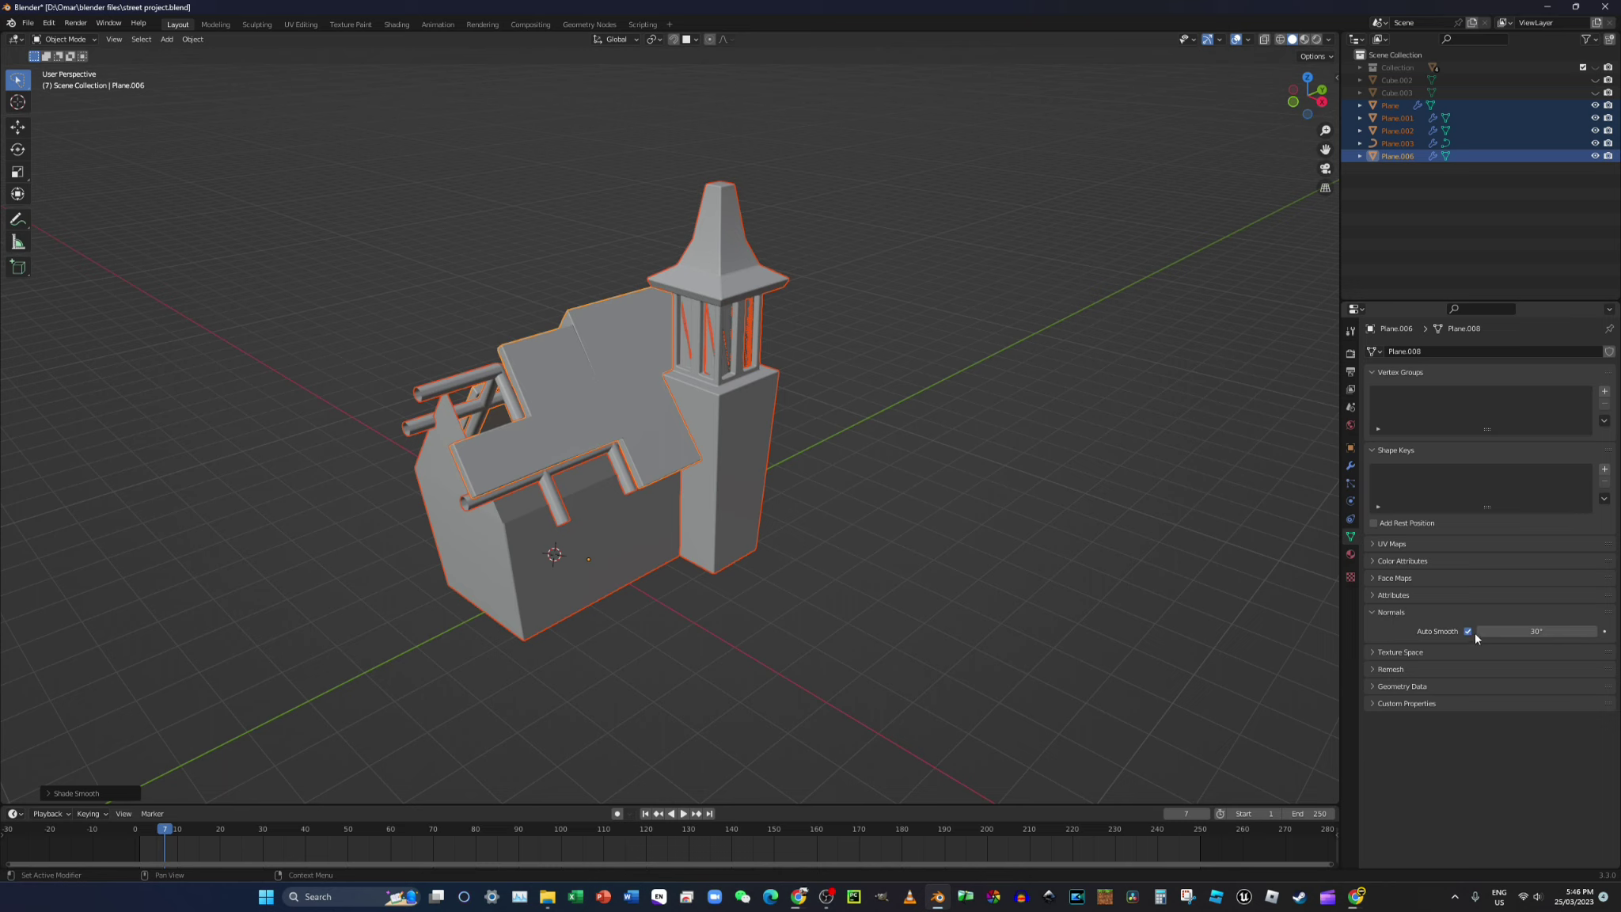
left_click(1350, 465)
- Set the auto smooth angle to 180° in the redo panel
left_click(103, 792)
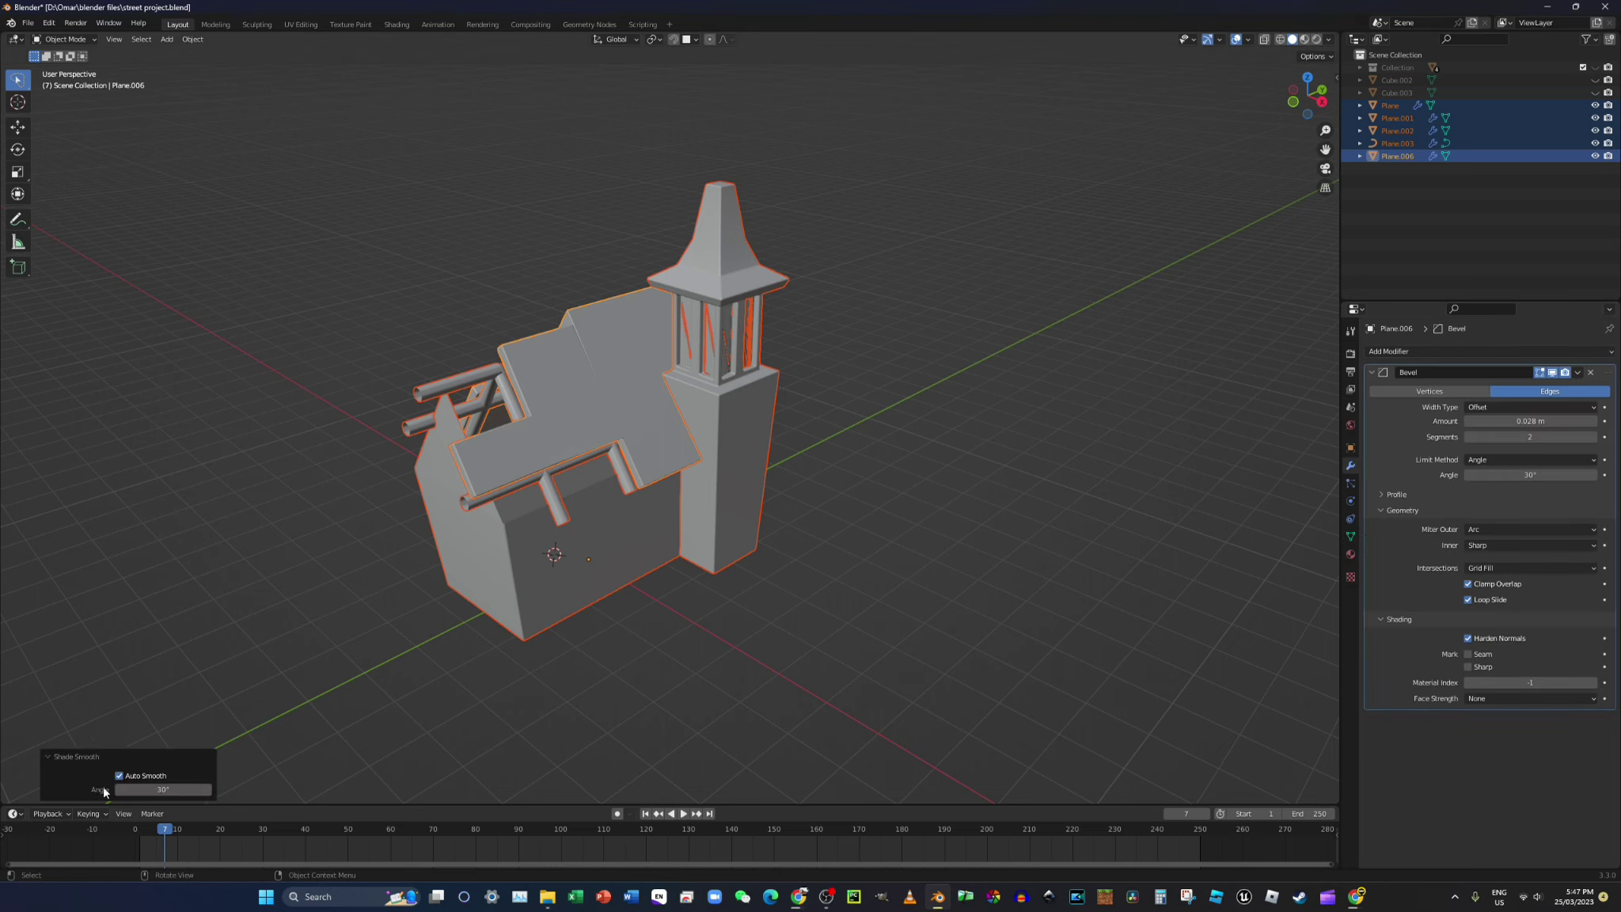
left_click(179, 789)
type("180")
key("Return")
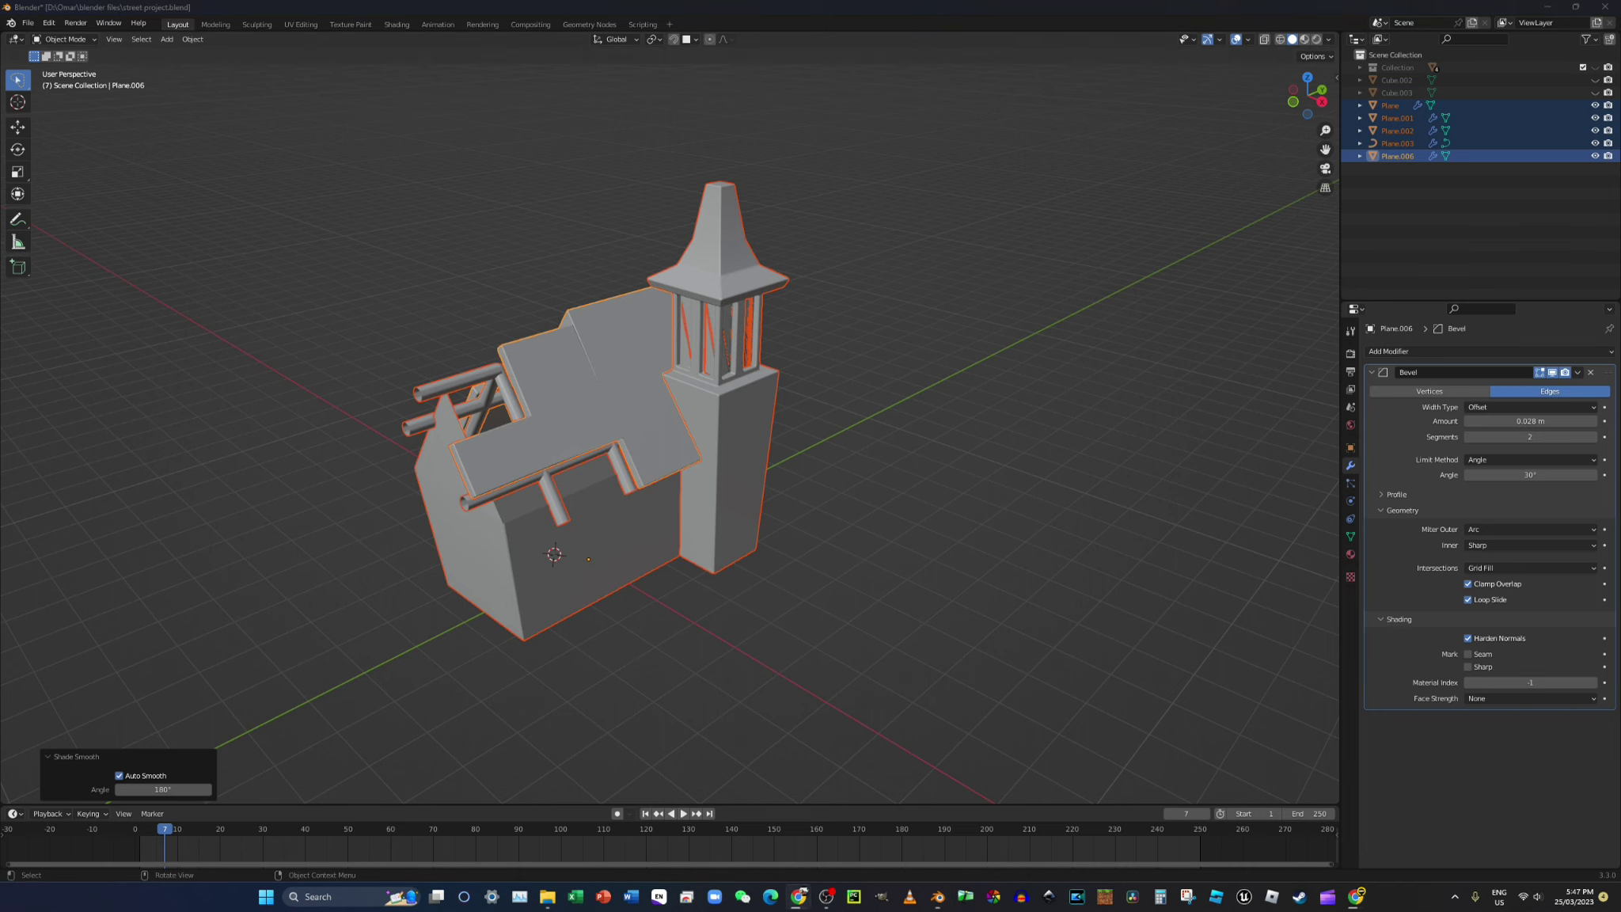
left_click(743, 275)
- Enter Edit Mode on the tower and switch to edge select on the spire
mouse_move(774, 260)
middle_mouse_down()
mouse_move(865, 253)
mouse_move(799, 260)
middle_mouse_up()
left_click(63, 39)
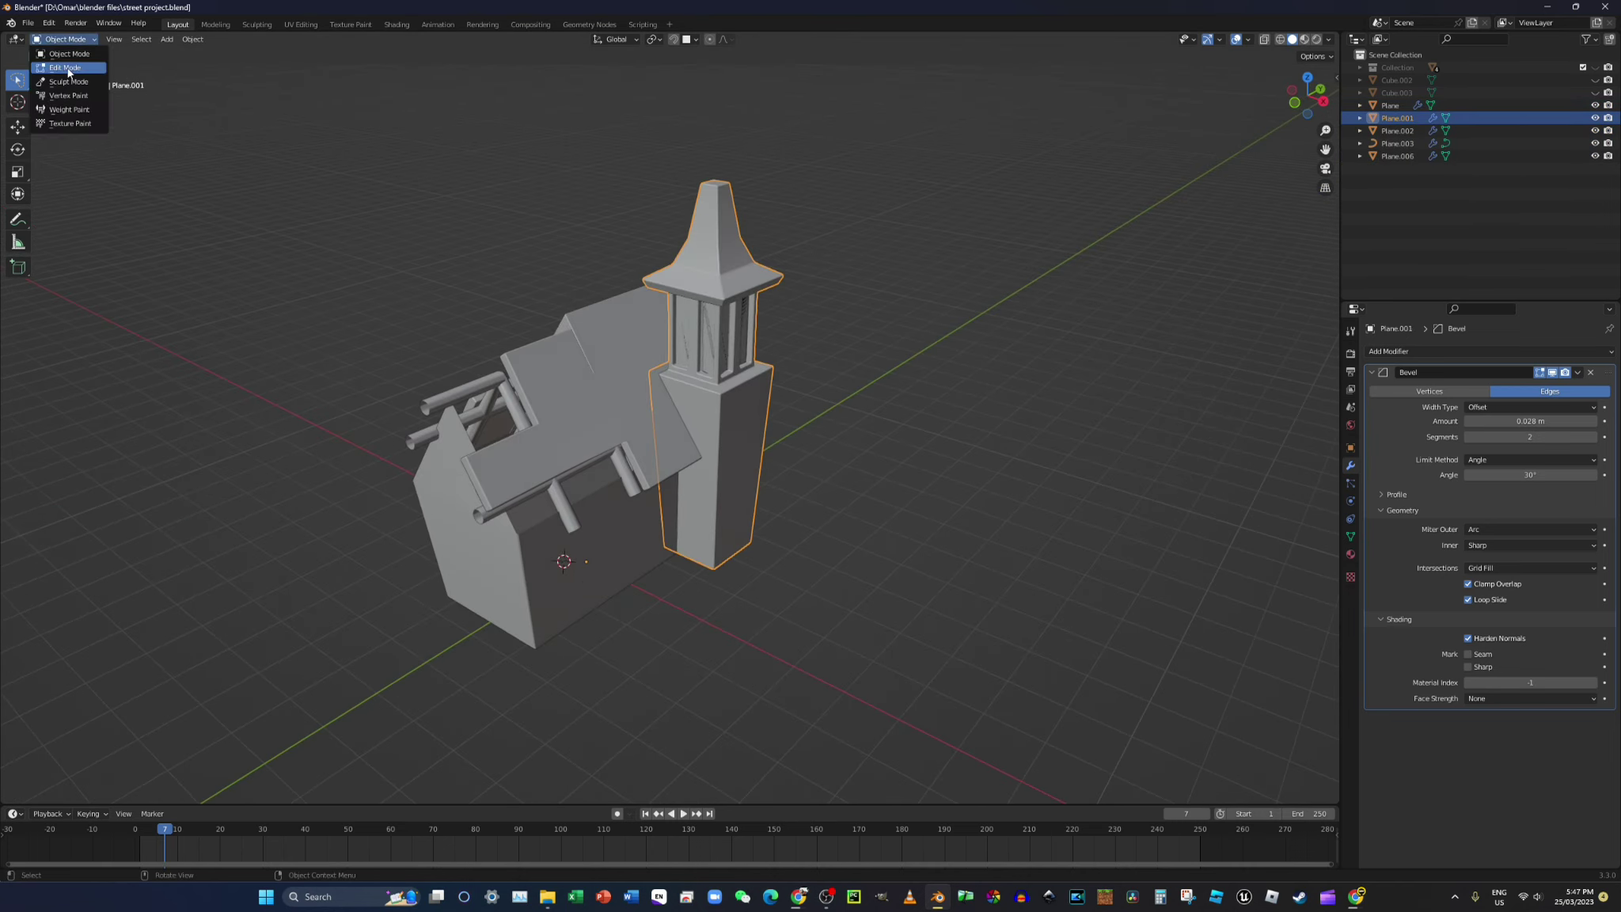
left_click(59, 70)
left_click(712, 270)
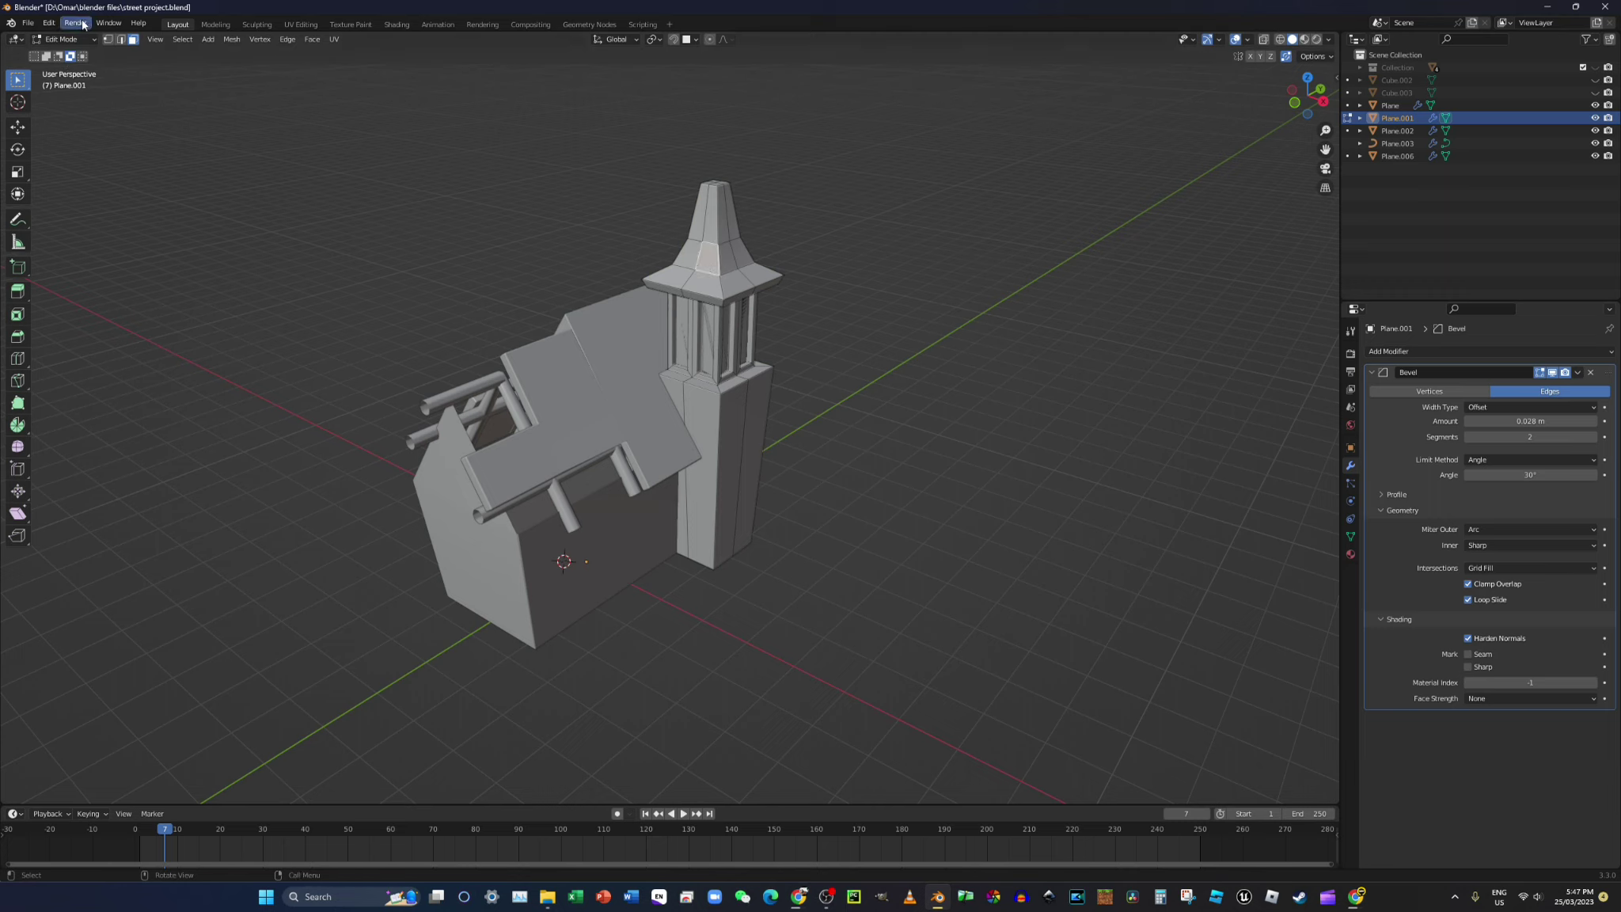
key("2")
- Bevel the spire base edges by 0.169 m with a single segment
left_click(718, 275)
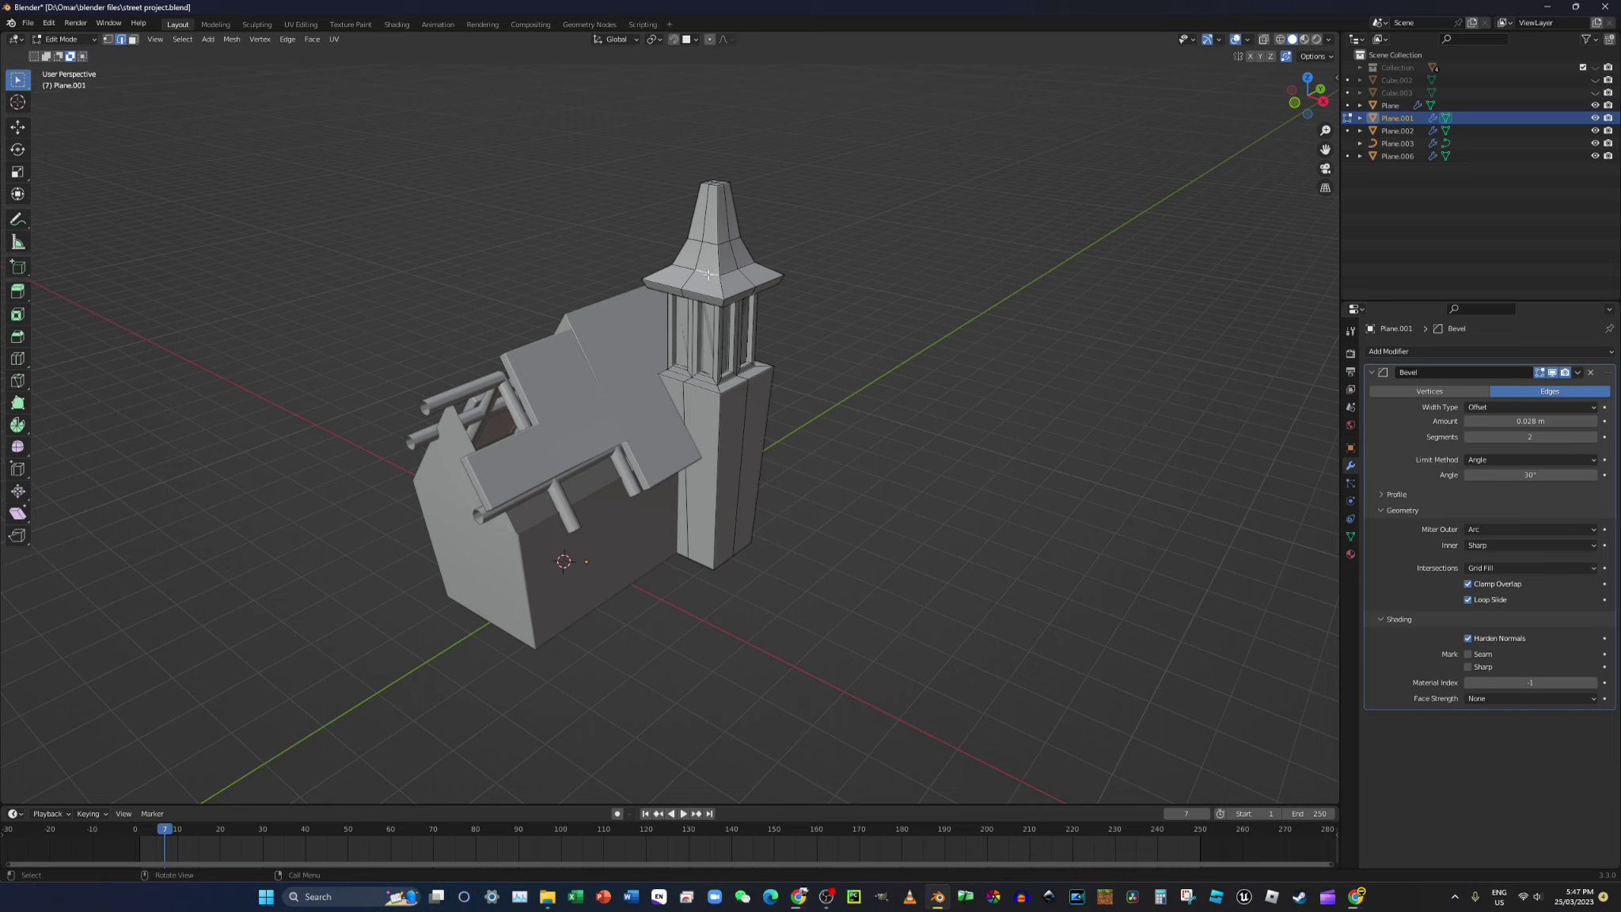
left_click(744, 271, "ctrl")
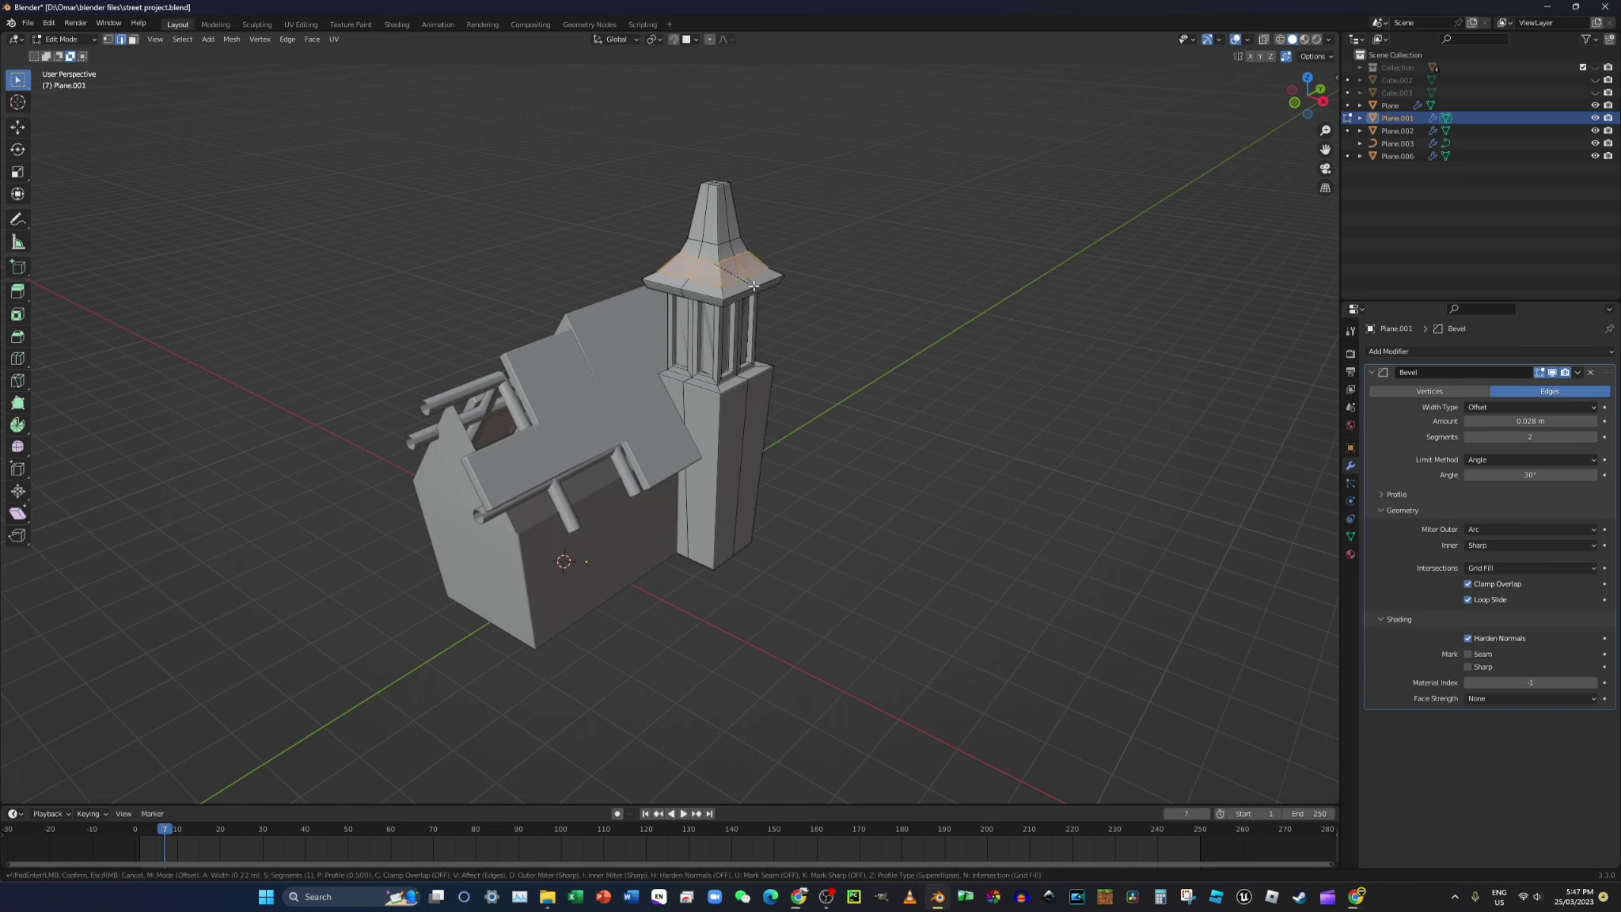
left_click(748, 283)
left_click(801, 259)
- Return to Object Mode and select the window frames object Plane.002
left_click(70, 39)
left_click(70, 54)
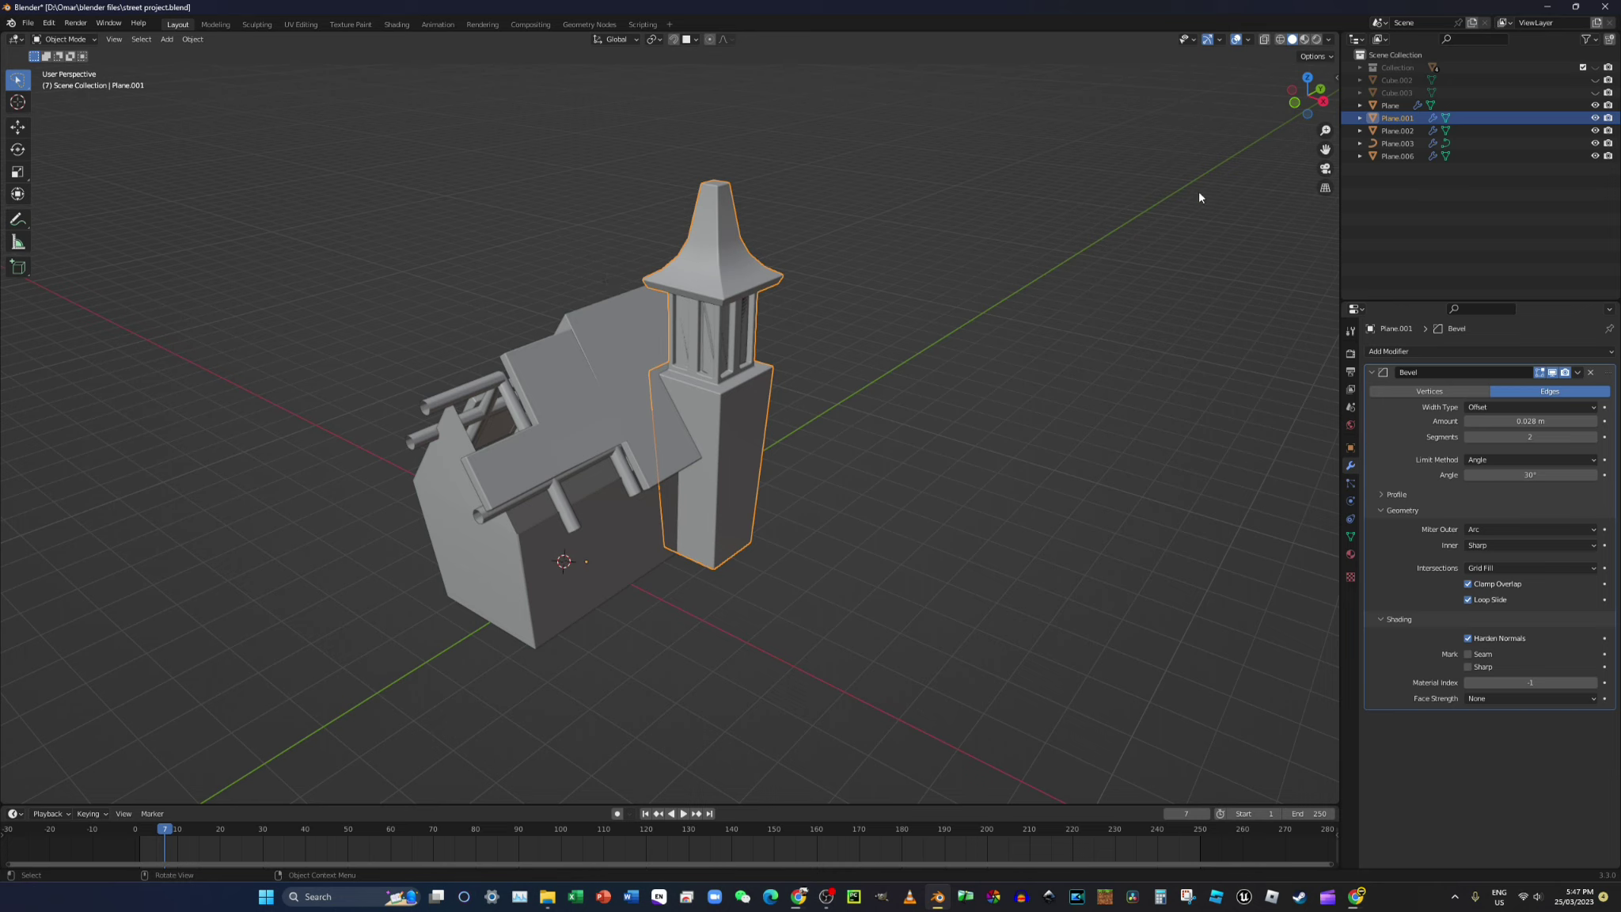
left_click(1385, 132)
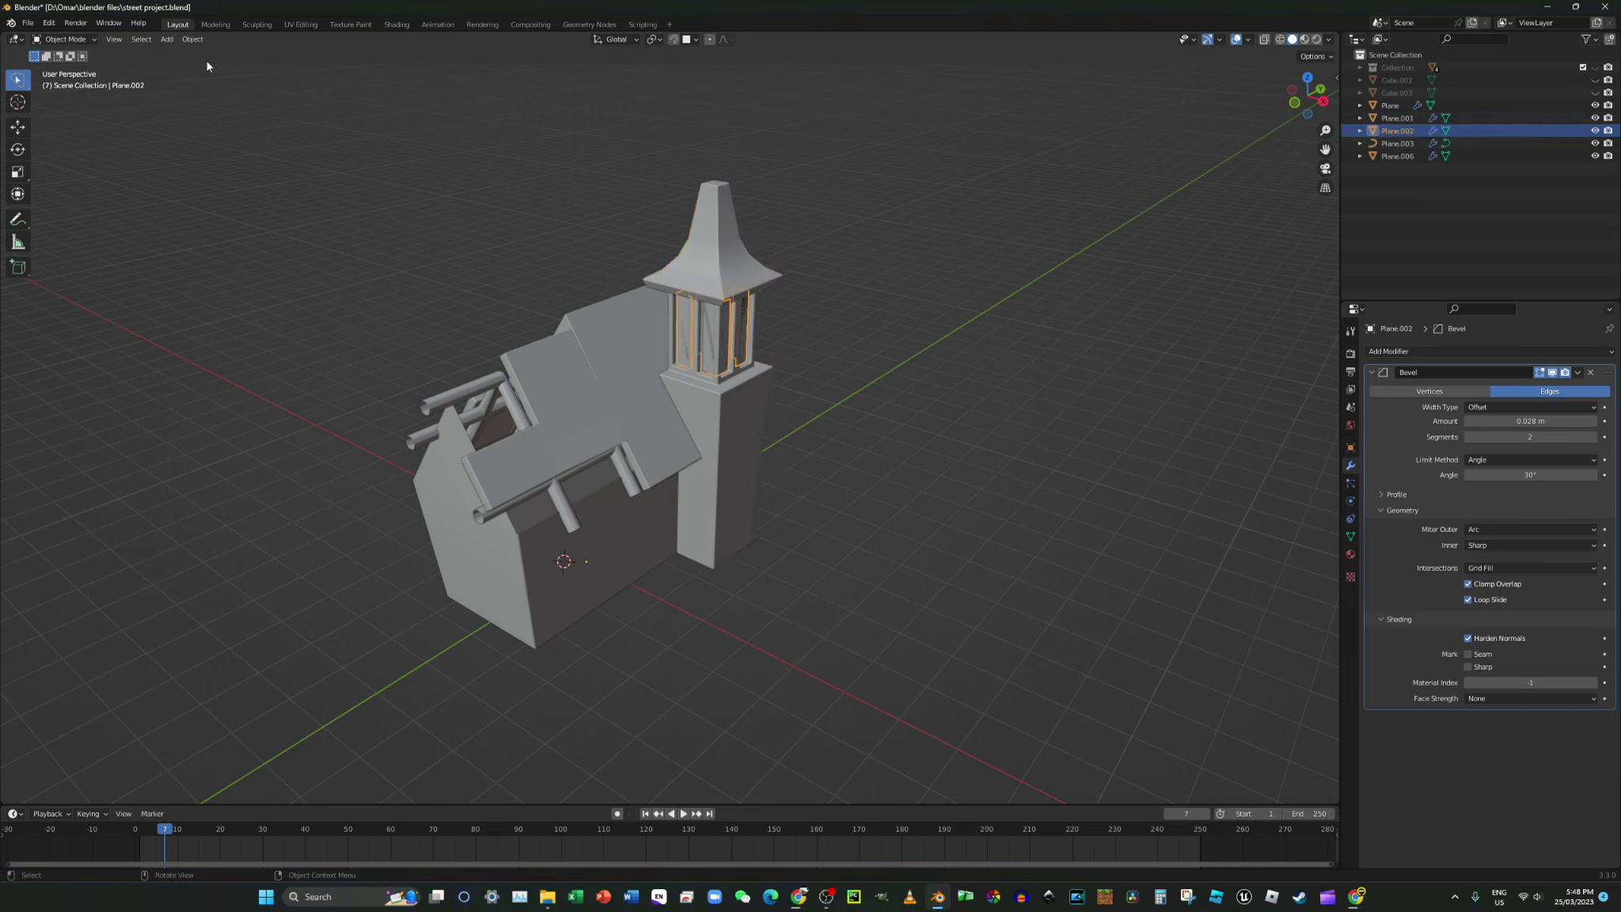
- Shrink the Plane.002 window panels inward by a 0.0474 m Shrink/Fatten offset
left_click(64, 39)
left_click(62, 69)
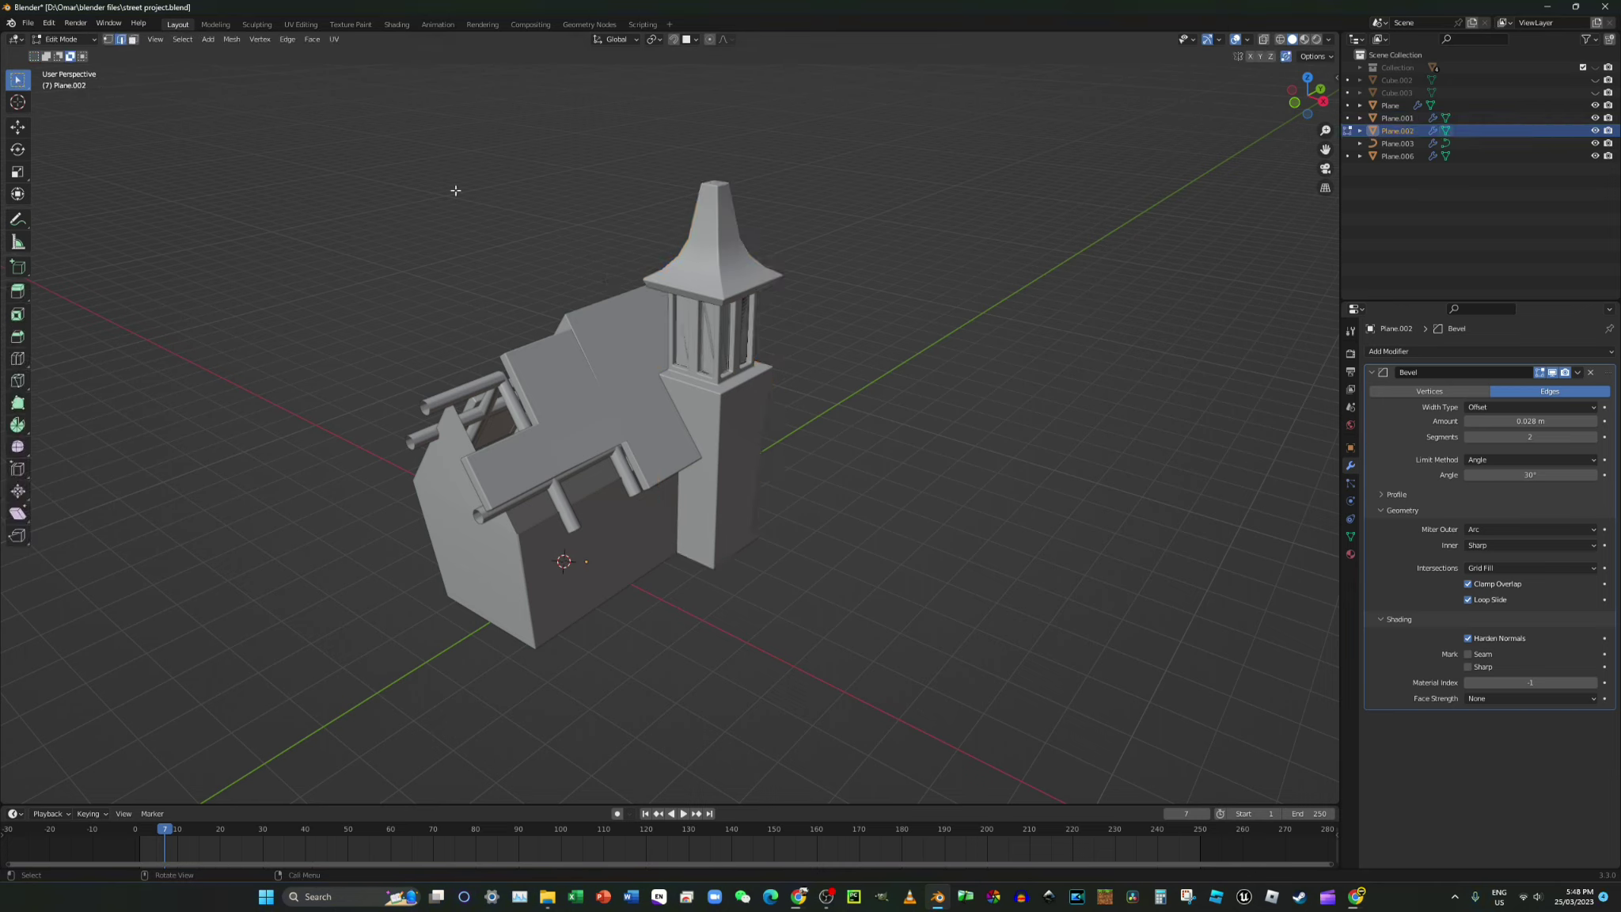
left_click(133, 39)
left_click(704, 324, "alt")
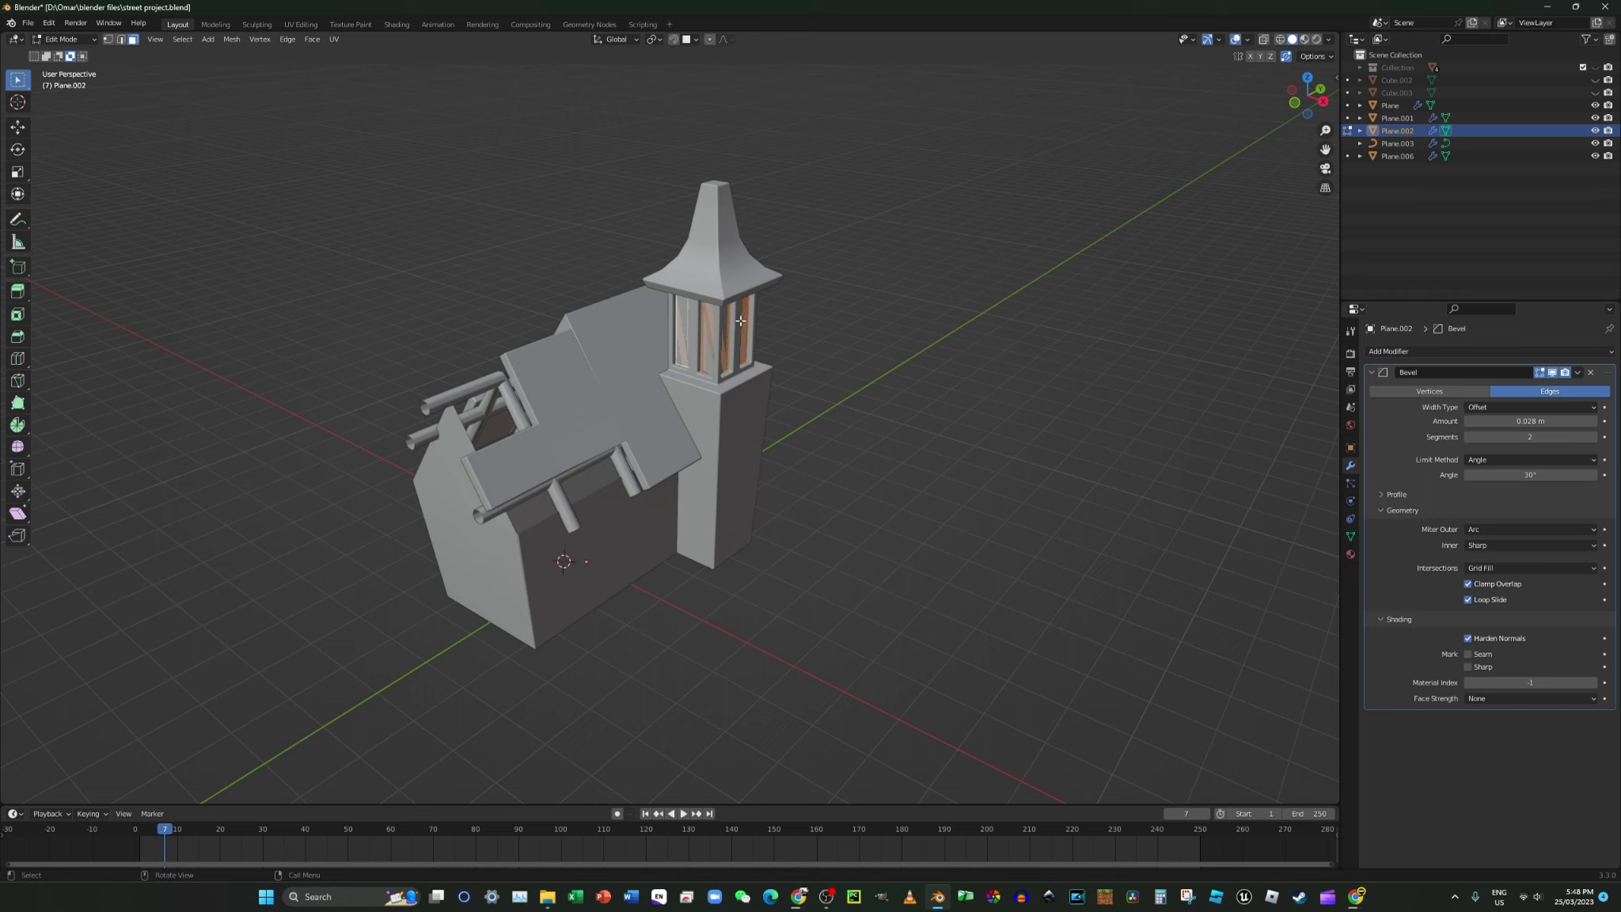
key("alt+s")
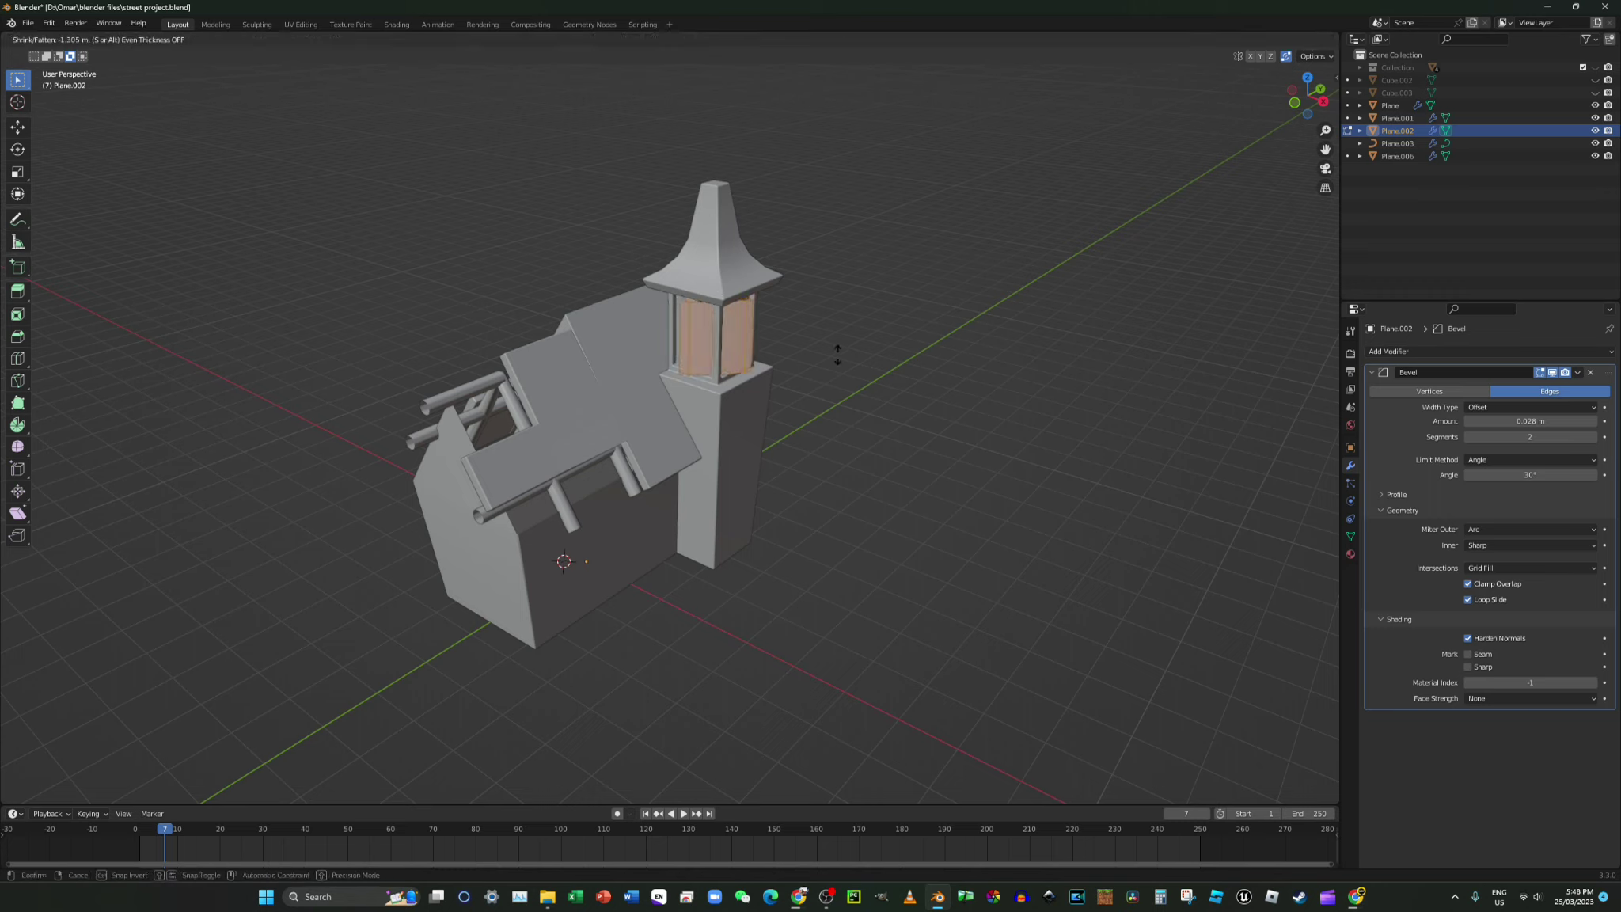
left_click(708, 316)
middle_click_drag(869, 333, 851, 303)
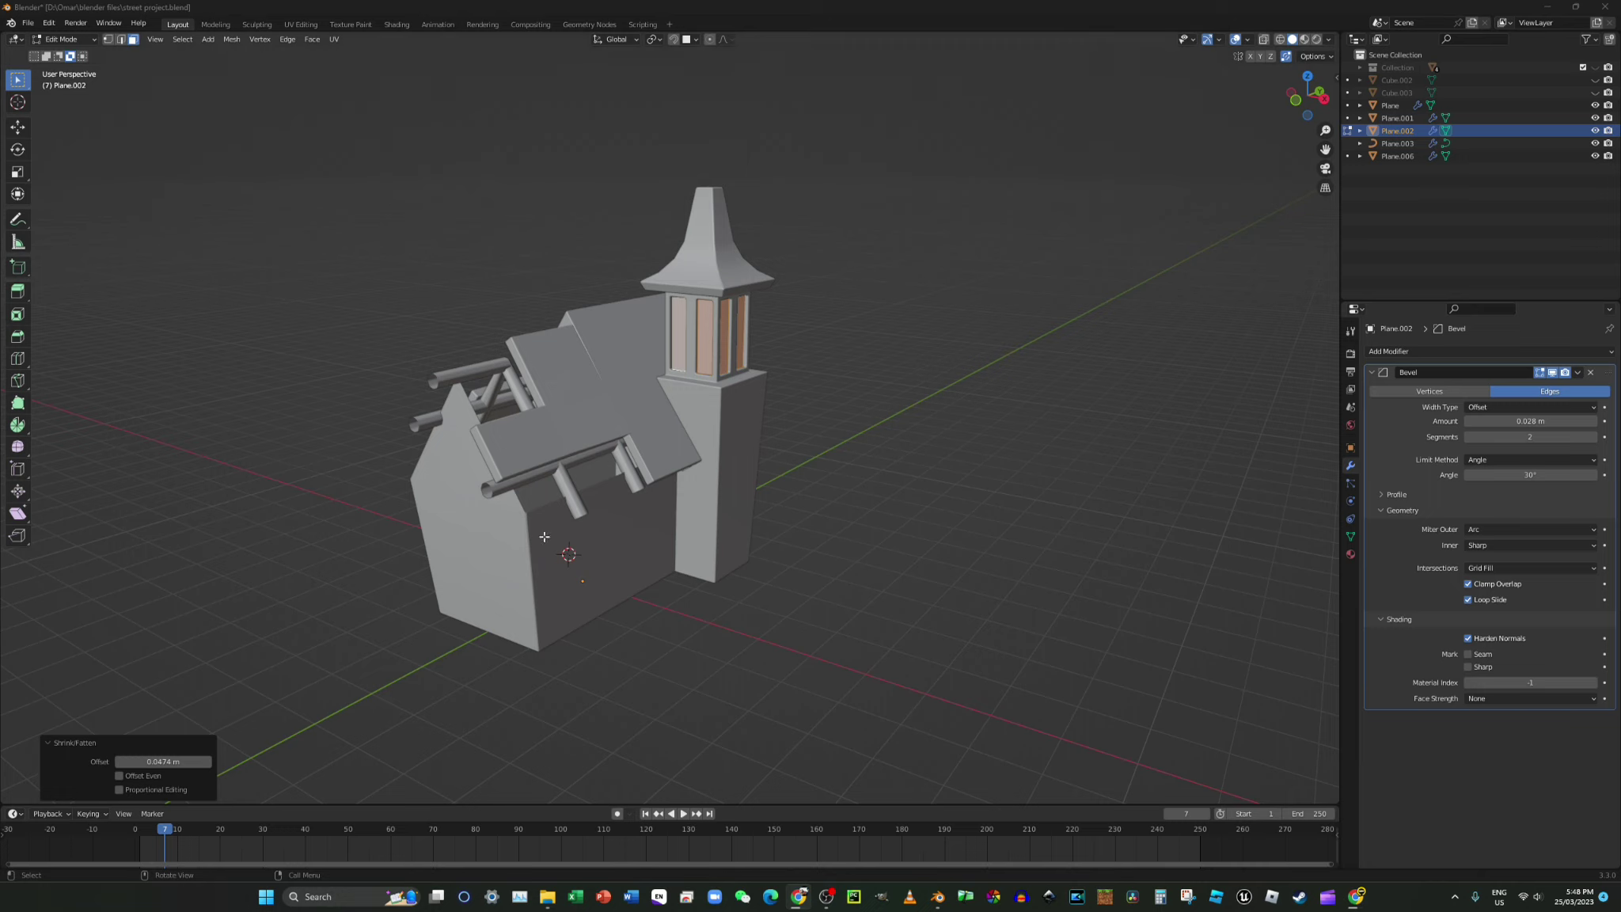
left_click(64, 38)
- Return to Object Mode and select the roof beams object Plane.003
left_click(63, 23)
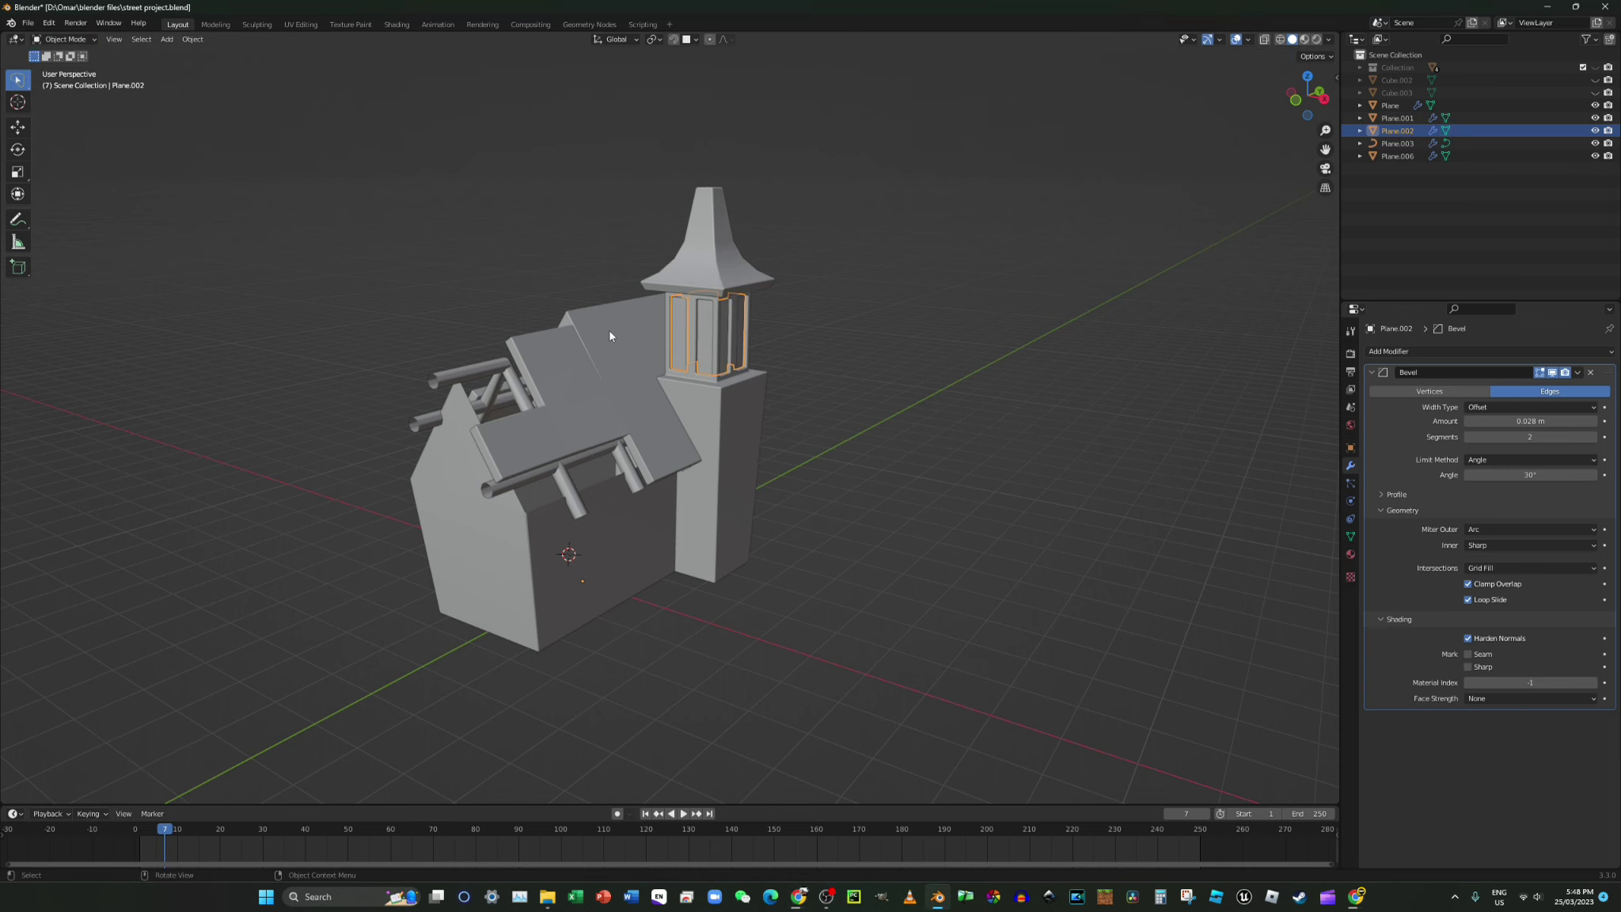
left_click(416, 422)
middle_click_drag(391, 417, 524, 502)
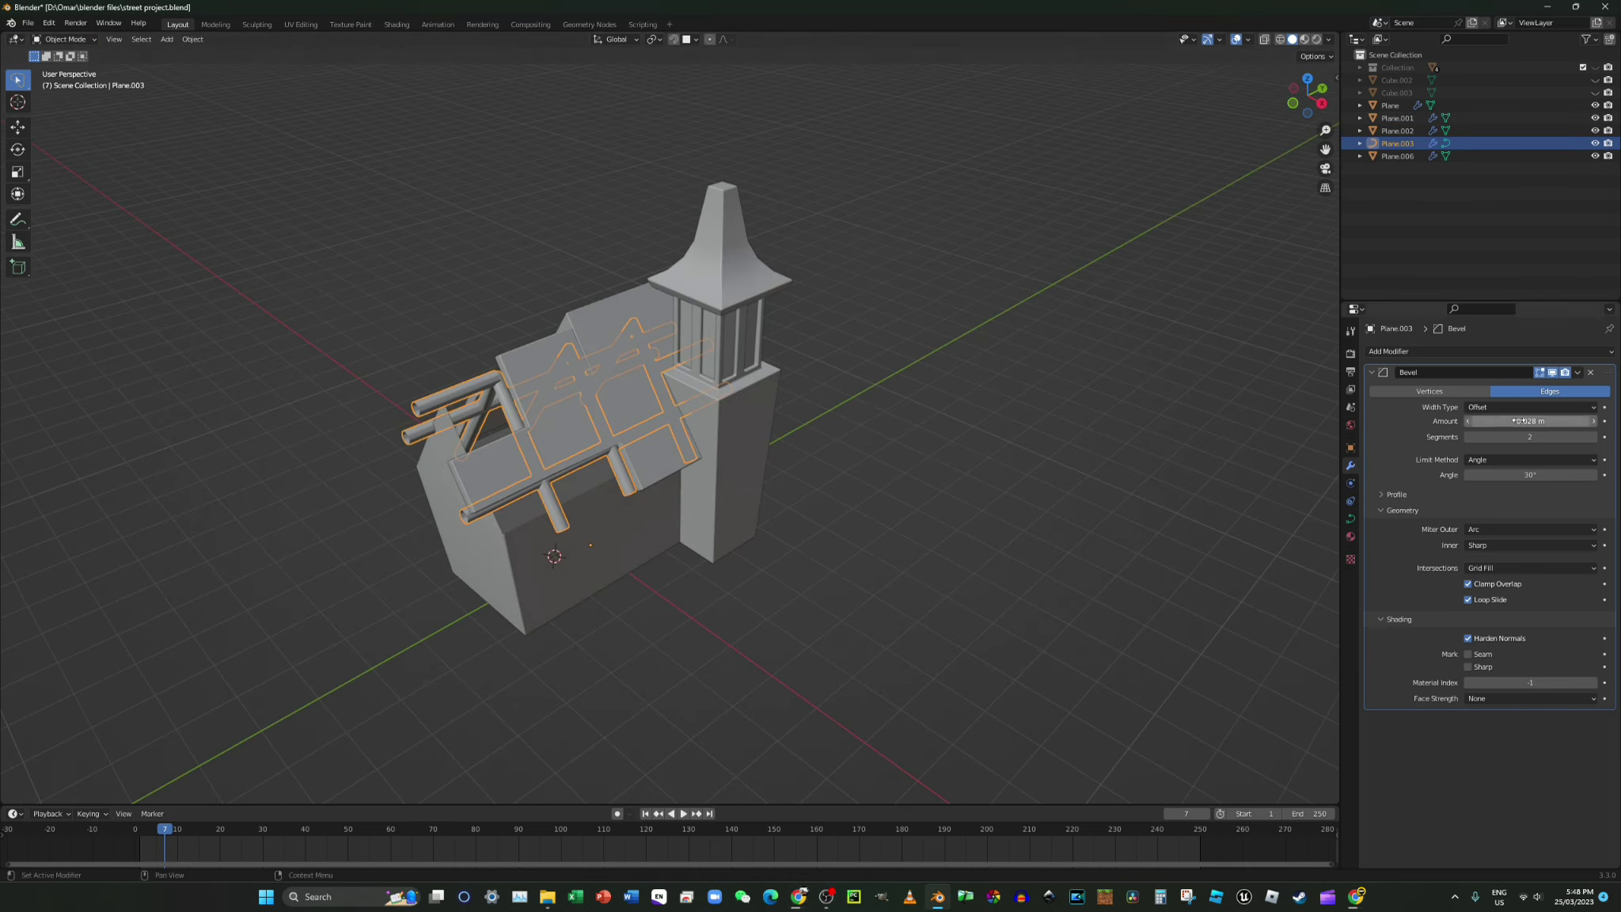
- Adjust the beams' Bevel amount up and down to compare sizes, reaching 0.008 m
mouse_move(1531, 421)
left_mouse_down()
mouse_move(1500, 421)
mouse_move(1519, 421)
left_mouse_up()
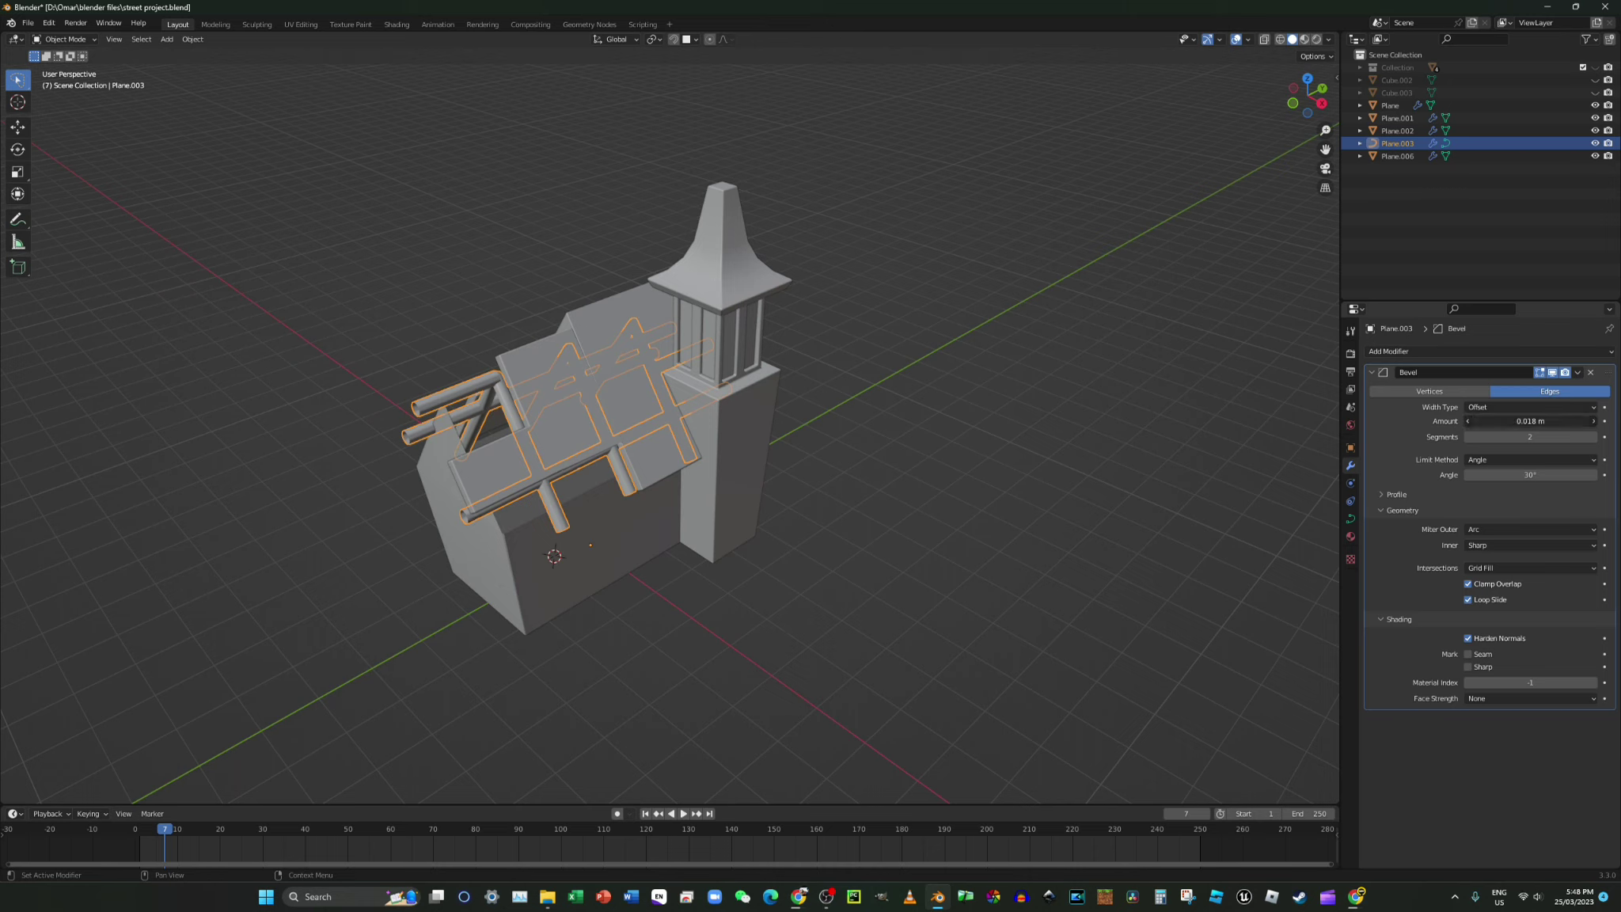
left_click_drag(1516, 421, 1532, 421)
left_click(1591, 421)
left_click(1592, 421)
left_click(1592, 421)
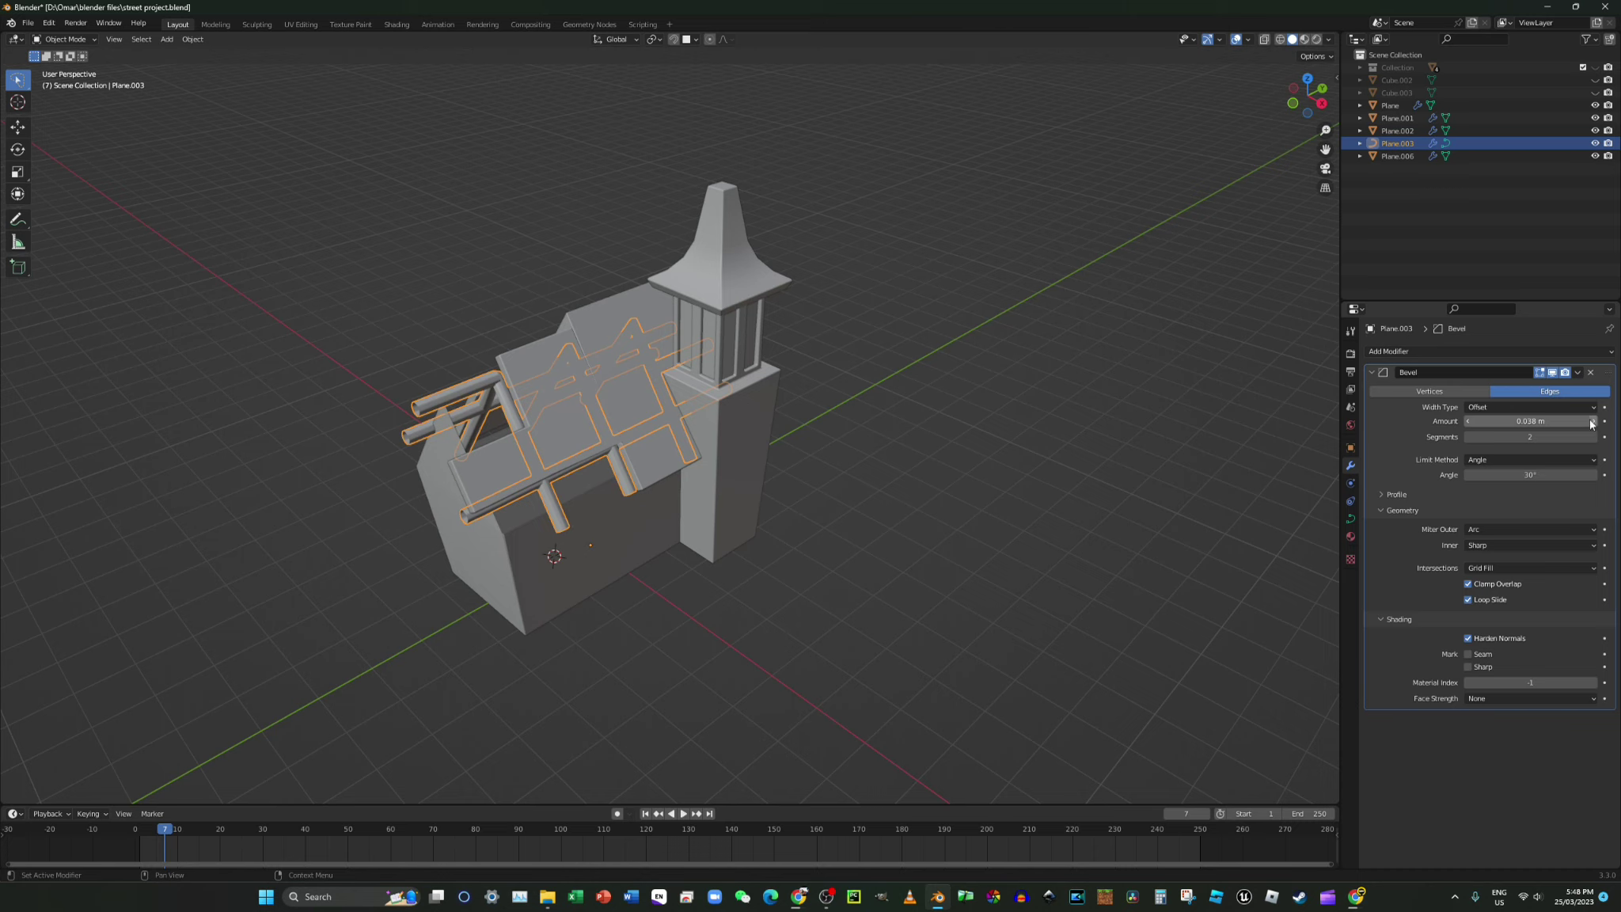
left_click(1468, 422)
left_click(1469, 421)
left_click(1469, 422)
- Enter 0.013 m as the roof beams' Bevel amount and deselect them
left_click(1543, 421)
type("0.013")
key("Return")
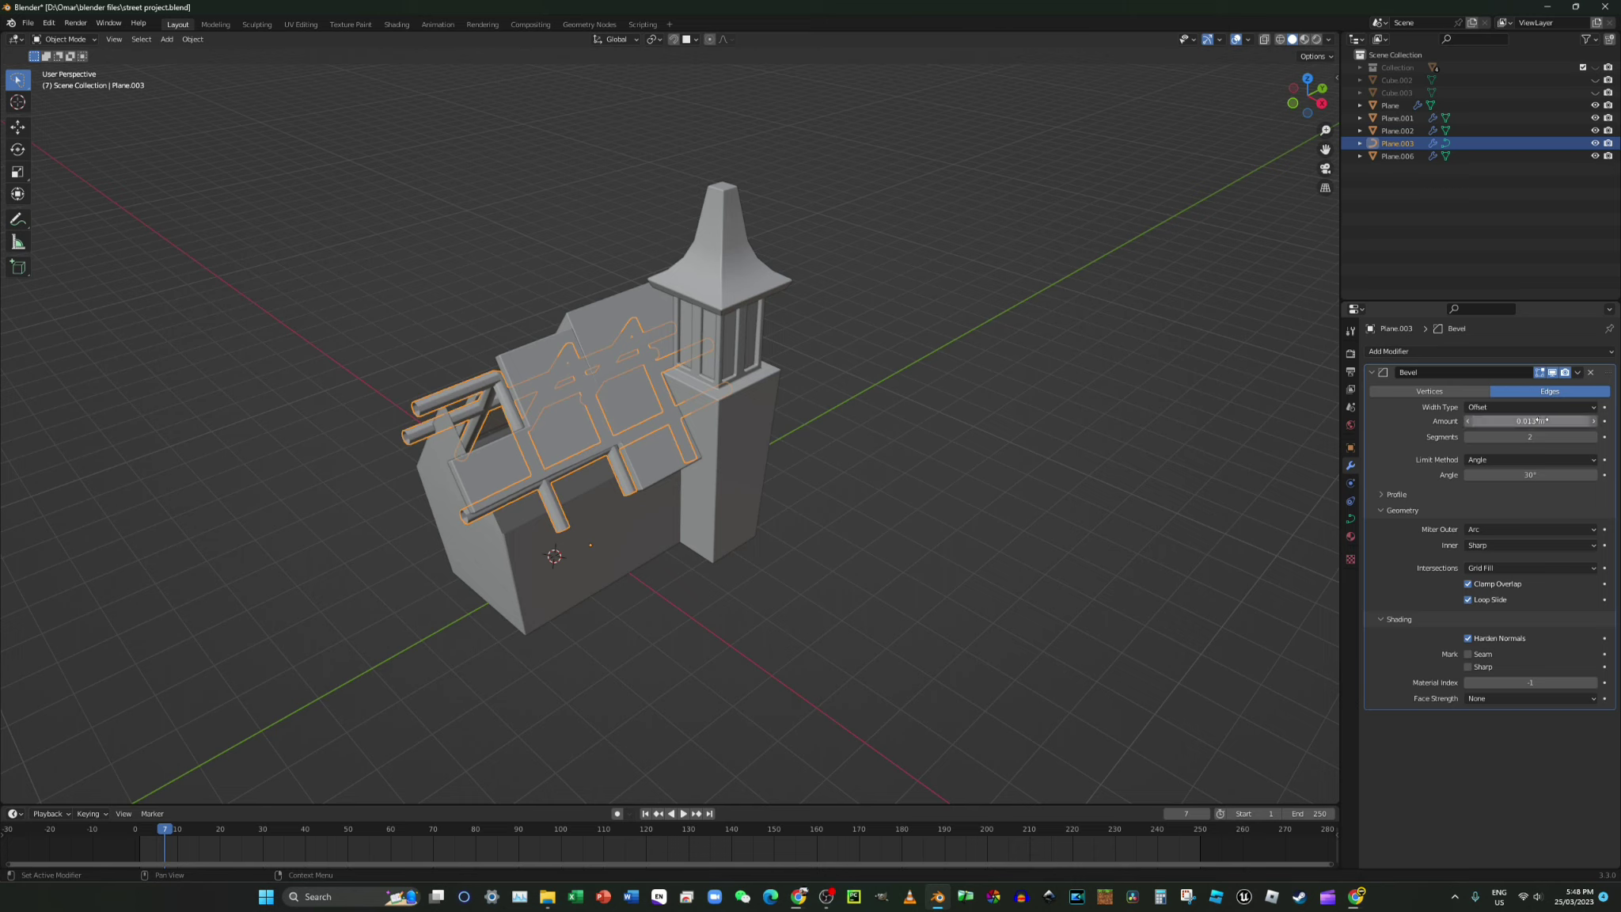
left_click(412, 319)
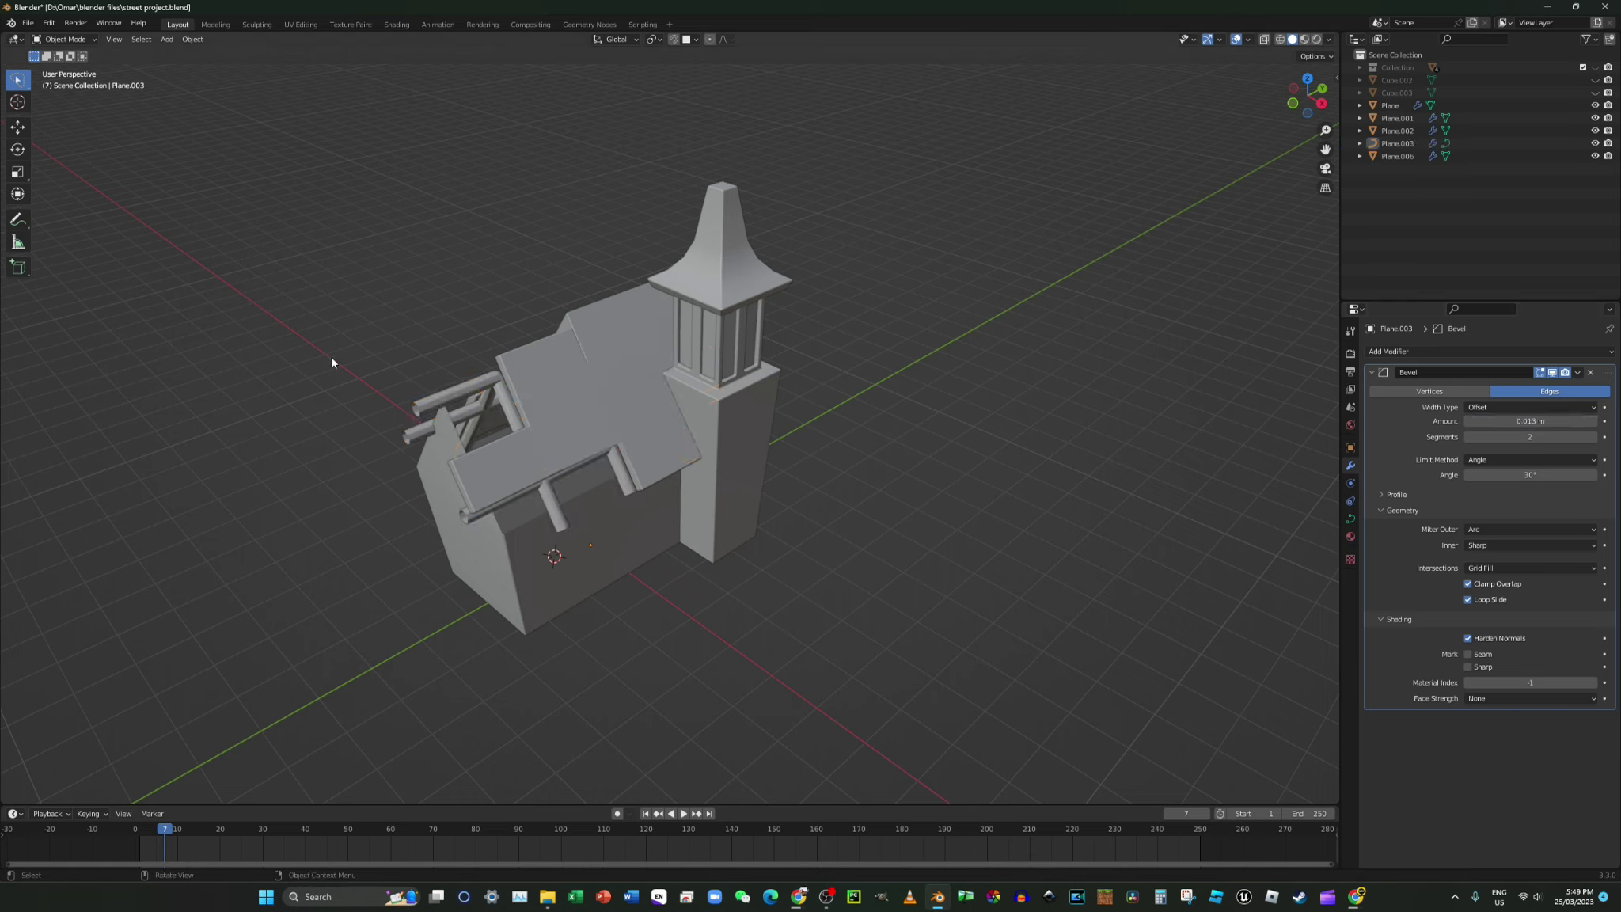
- Enter Edit Mode on the church walls mesh, Plane
left_click(63, 39)
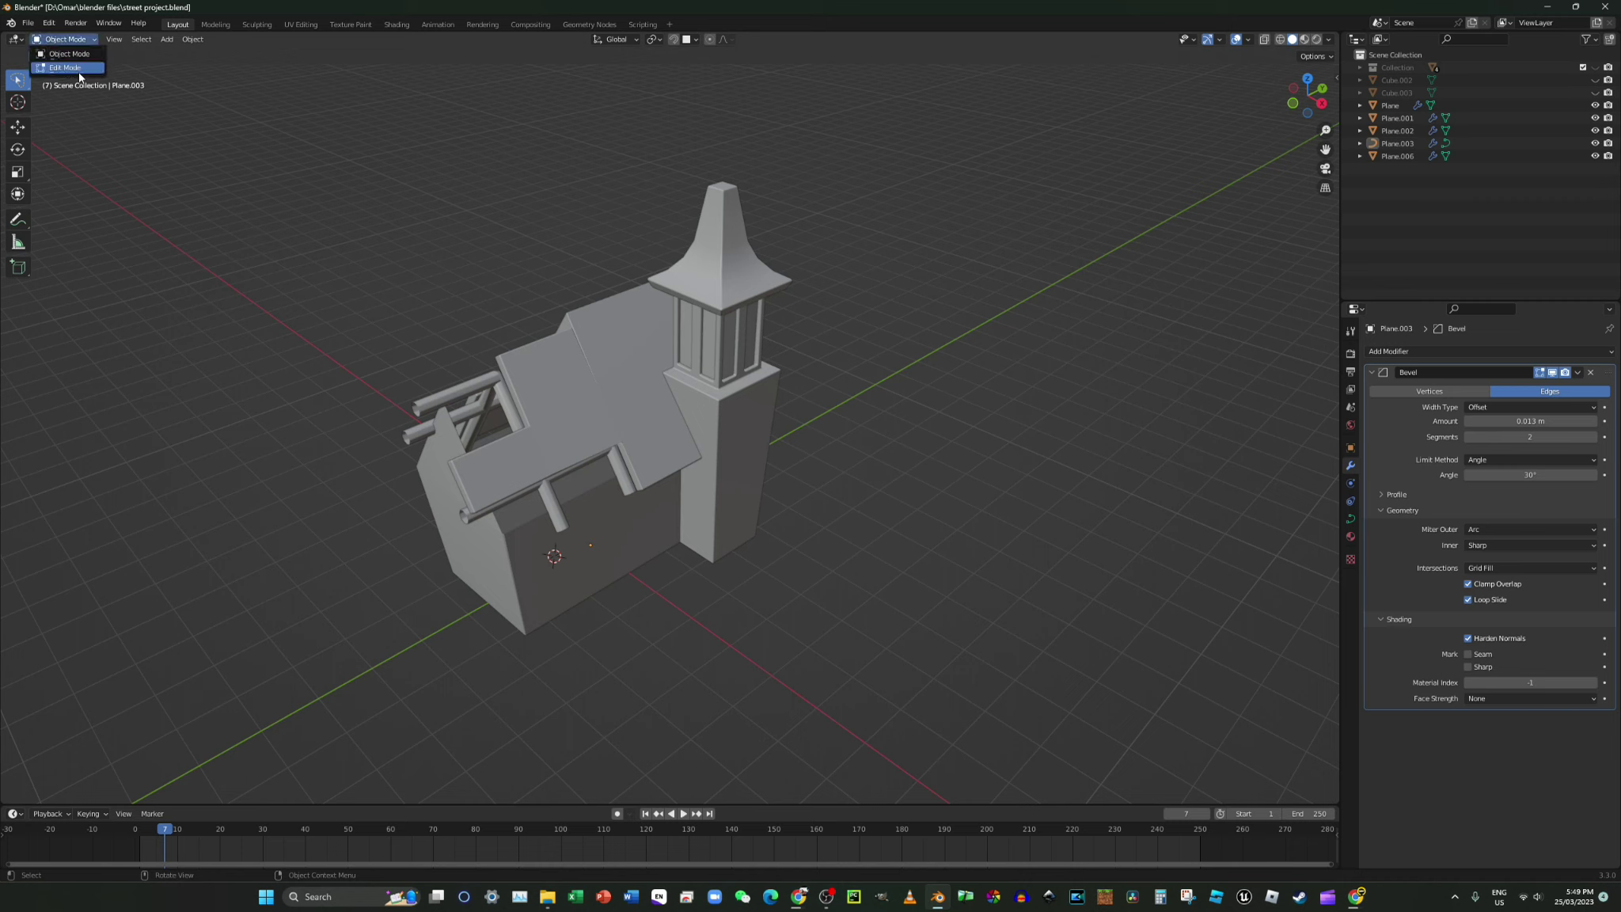
left_click(78, 61)
key("ctrl+z")
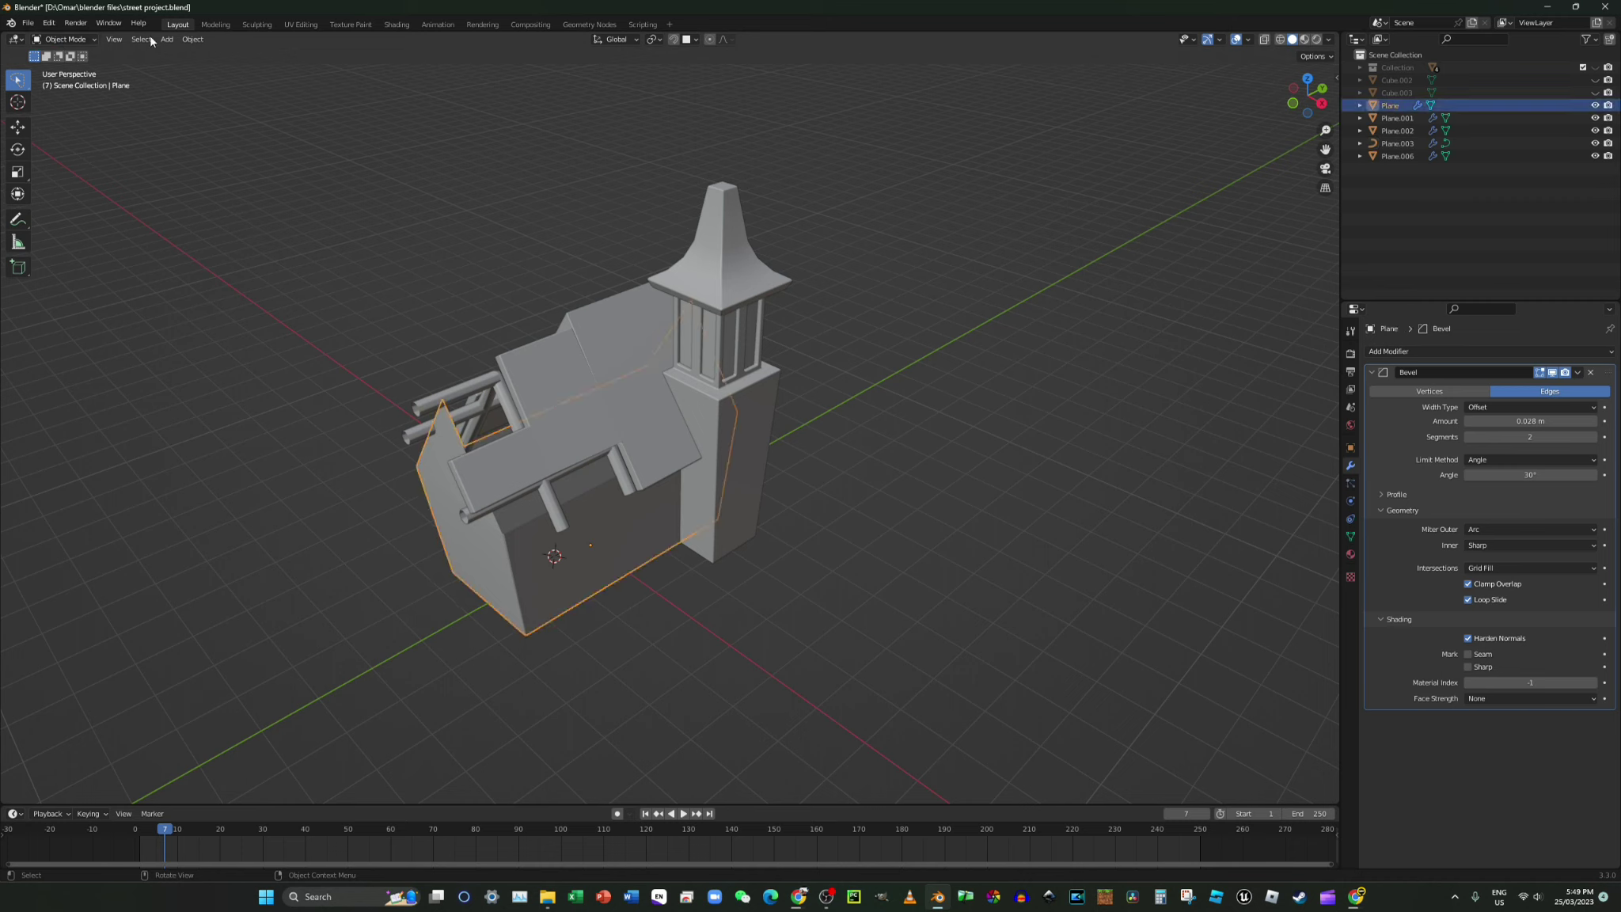
left_click(63, 38)
left_click(78, 62)
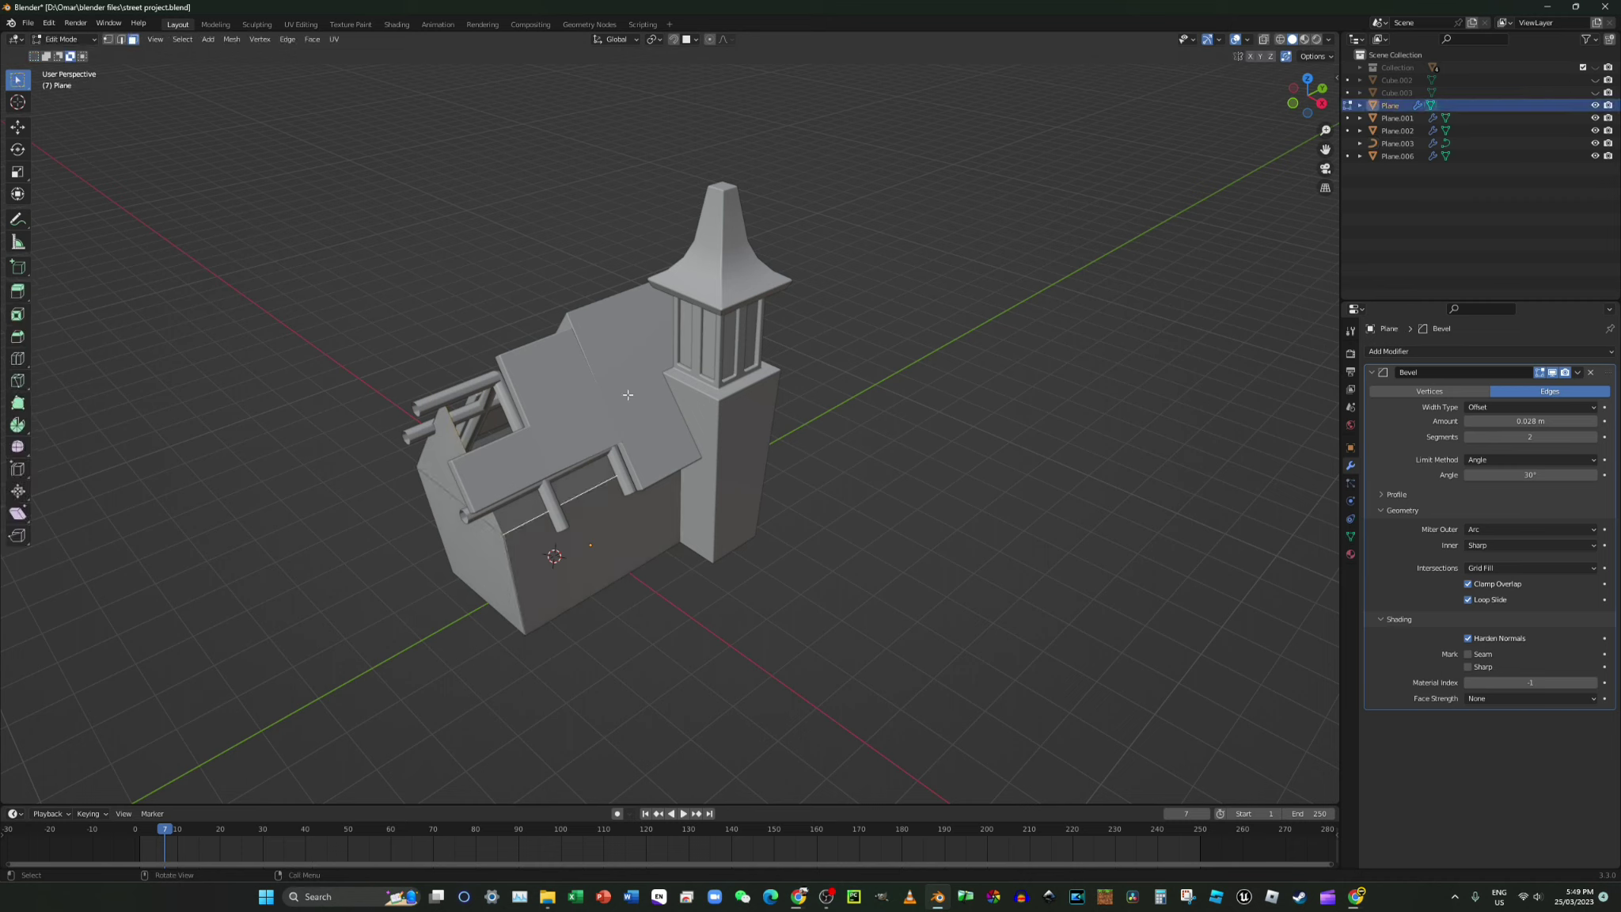
- Select the connected wall faces and extrude them along their normals by 0.15 m
left_click(513, 558)
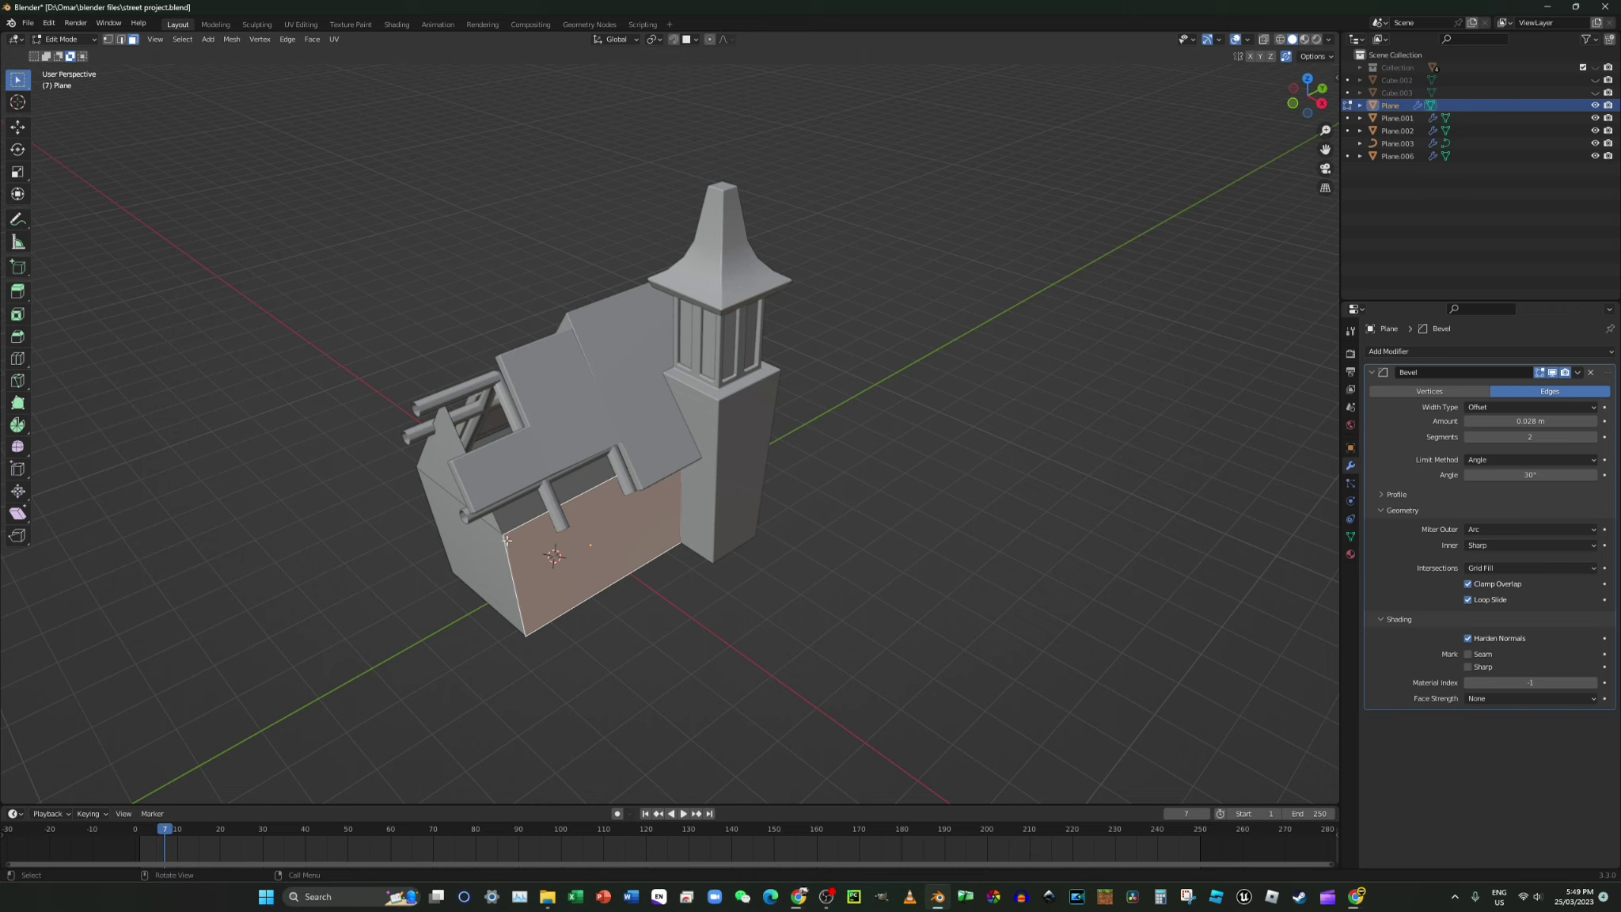
key("ctrl+l")
key("alt+e")
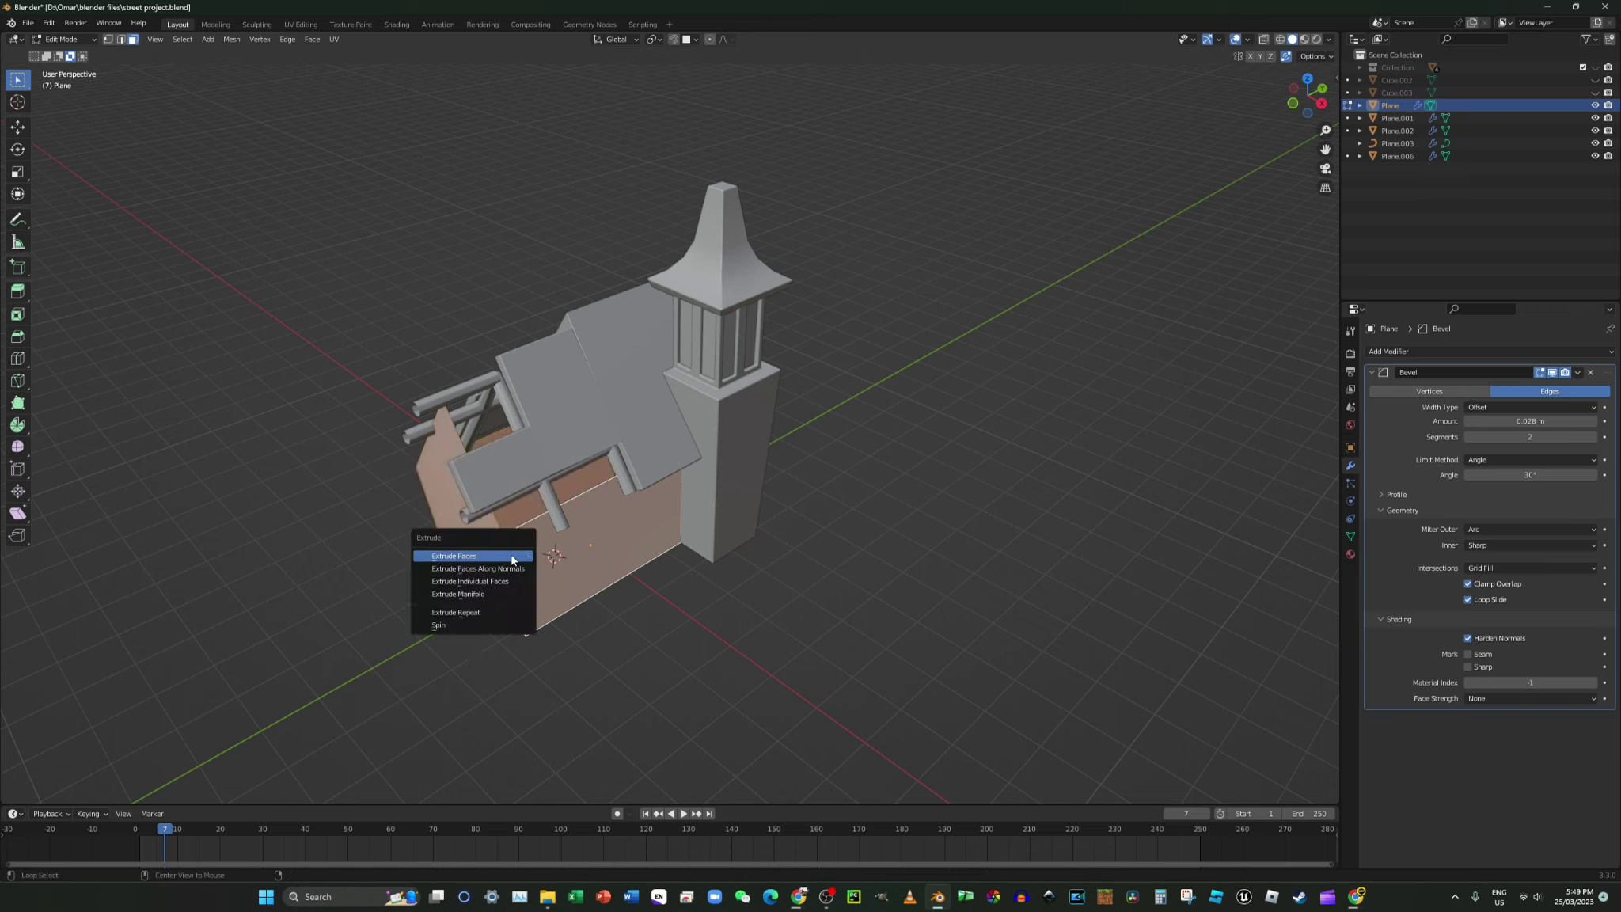
left_click(502, 564)
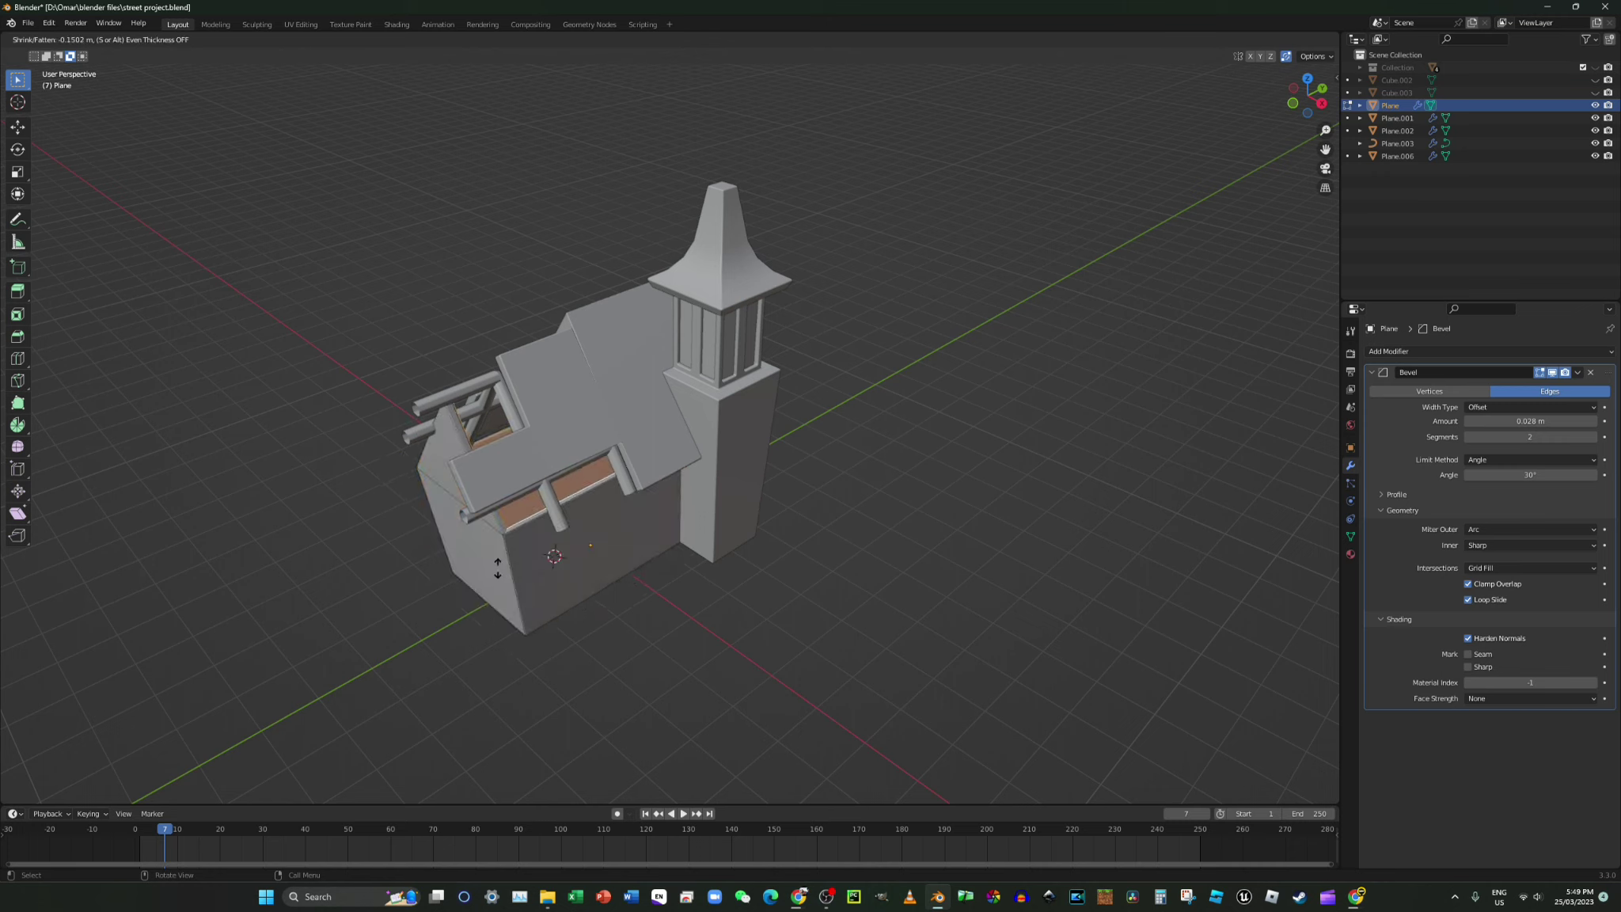
left_click(497, 567)
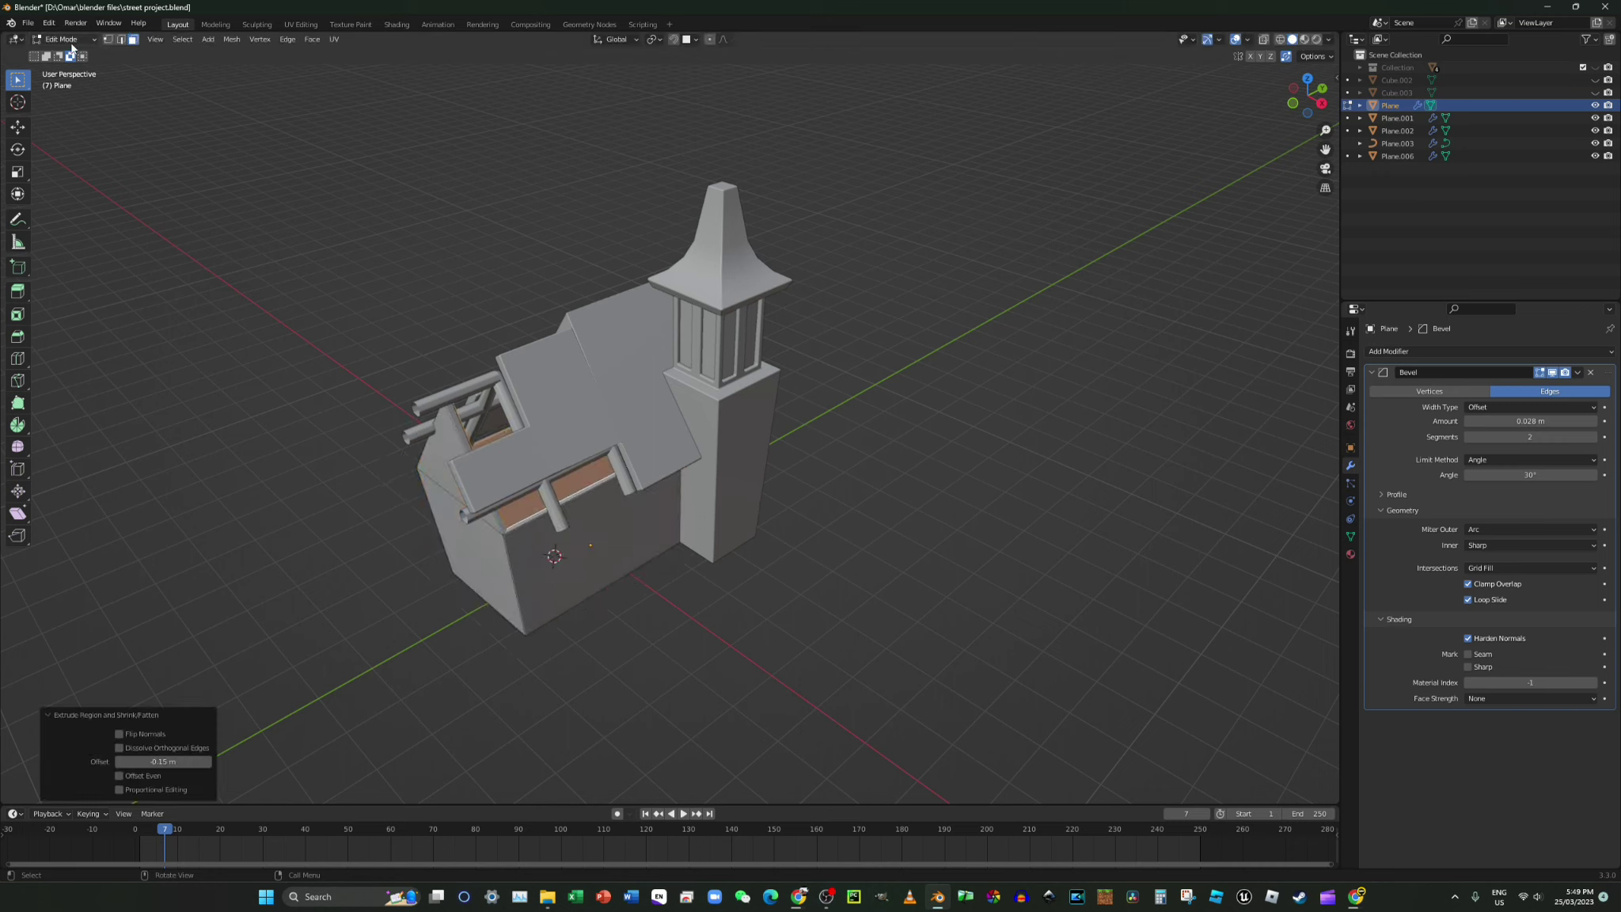
- Select all wall faces and recalculate the normals to face outward
left_click(499, 548)
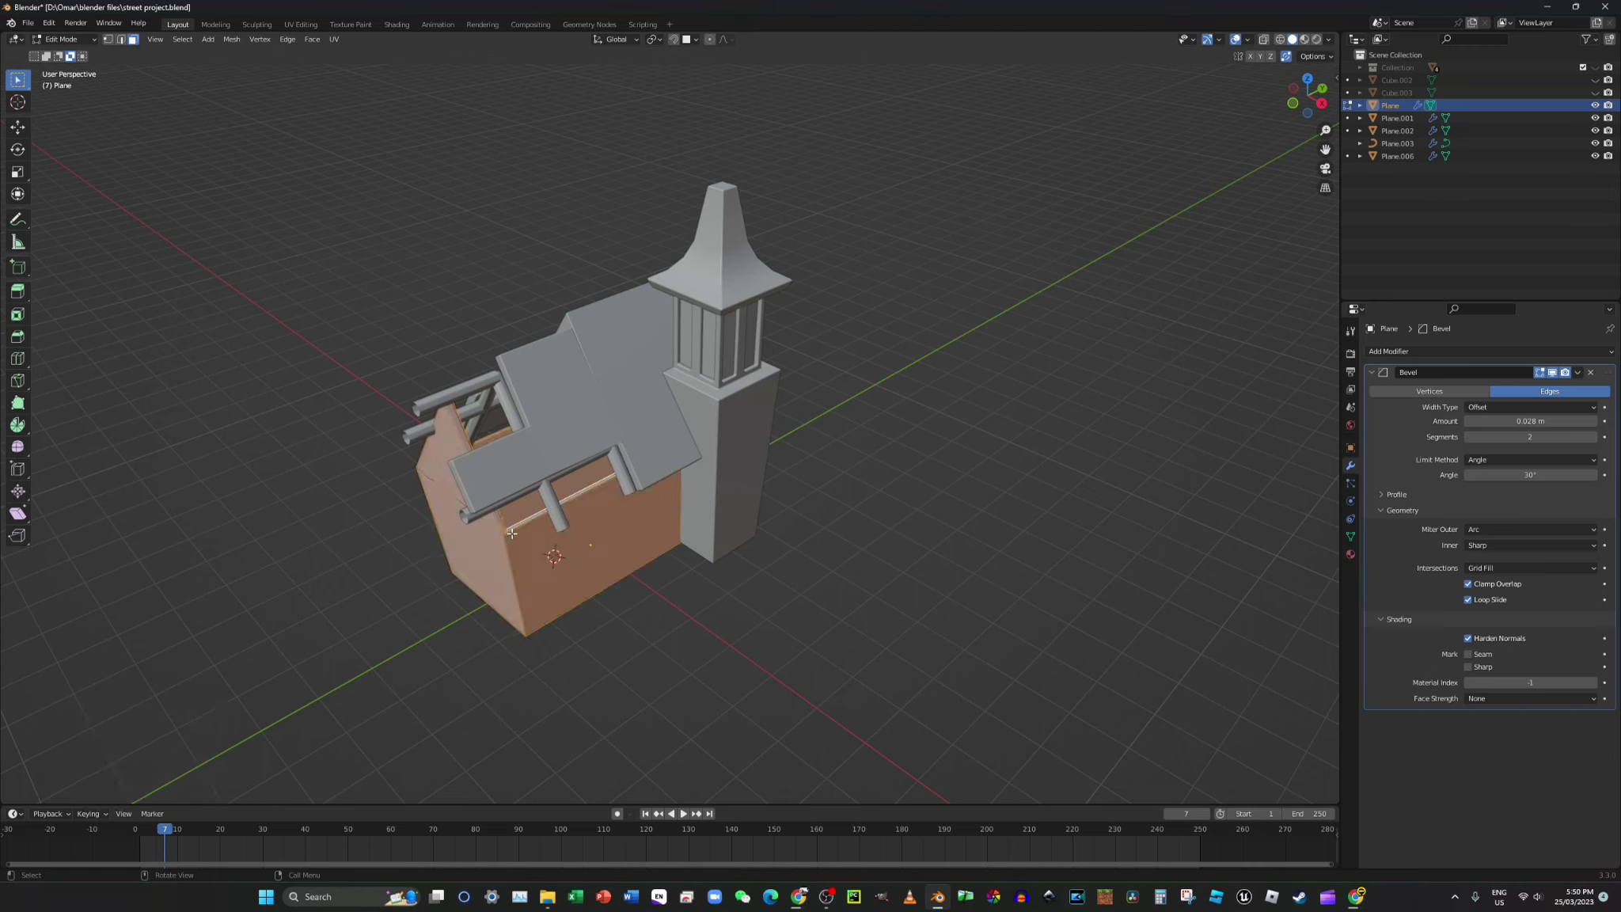
key("shift+n")
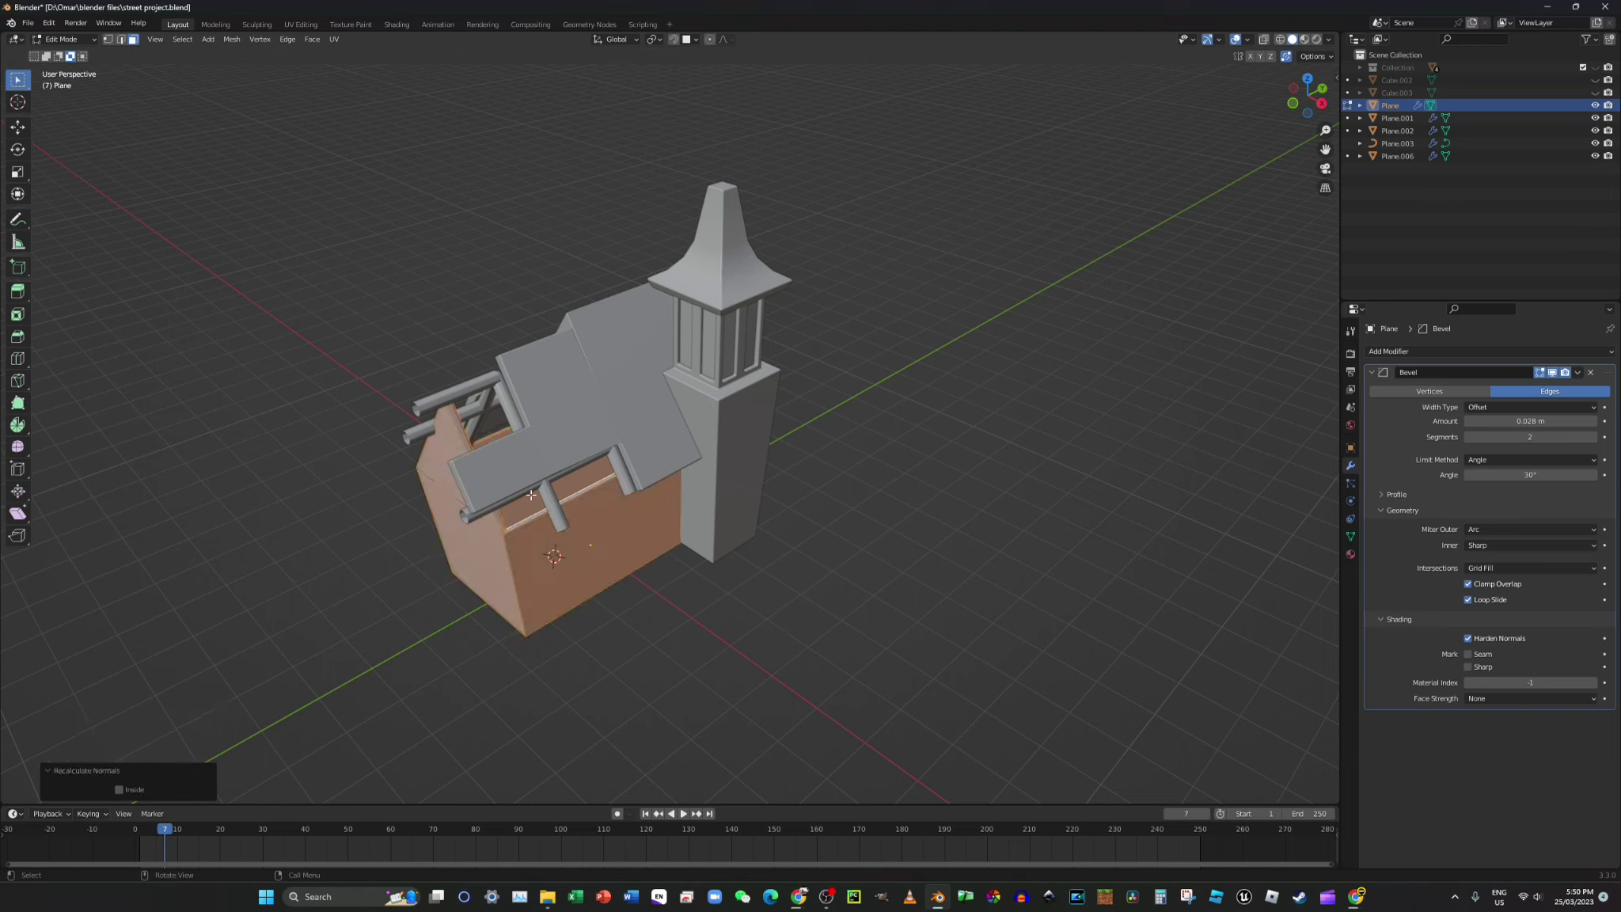
left_click(63, 38)
- Return to Object Mode and select all church parts, keeping the walls active
left_click(63, 54)
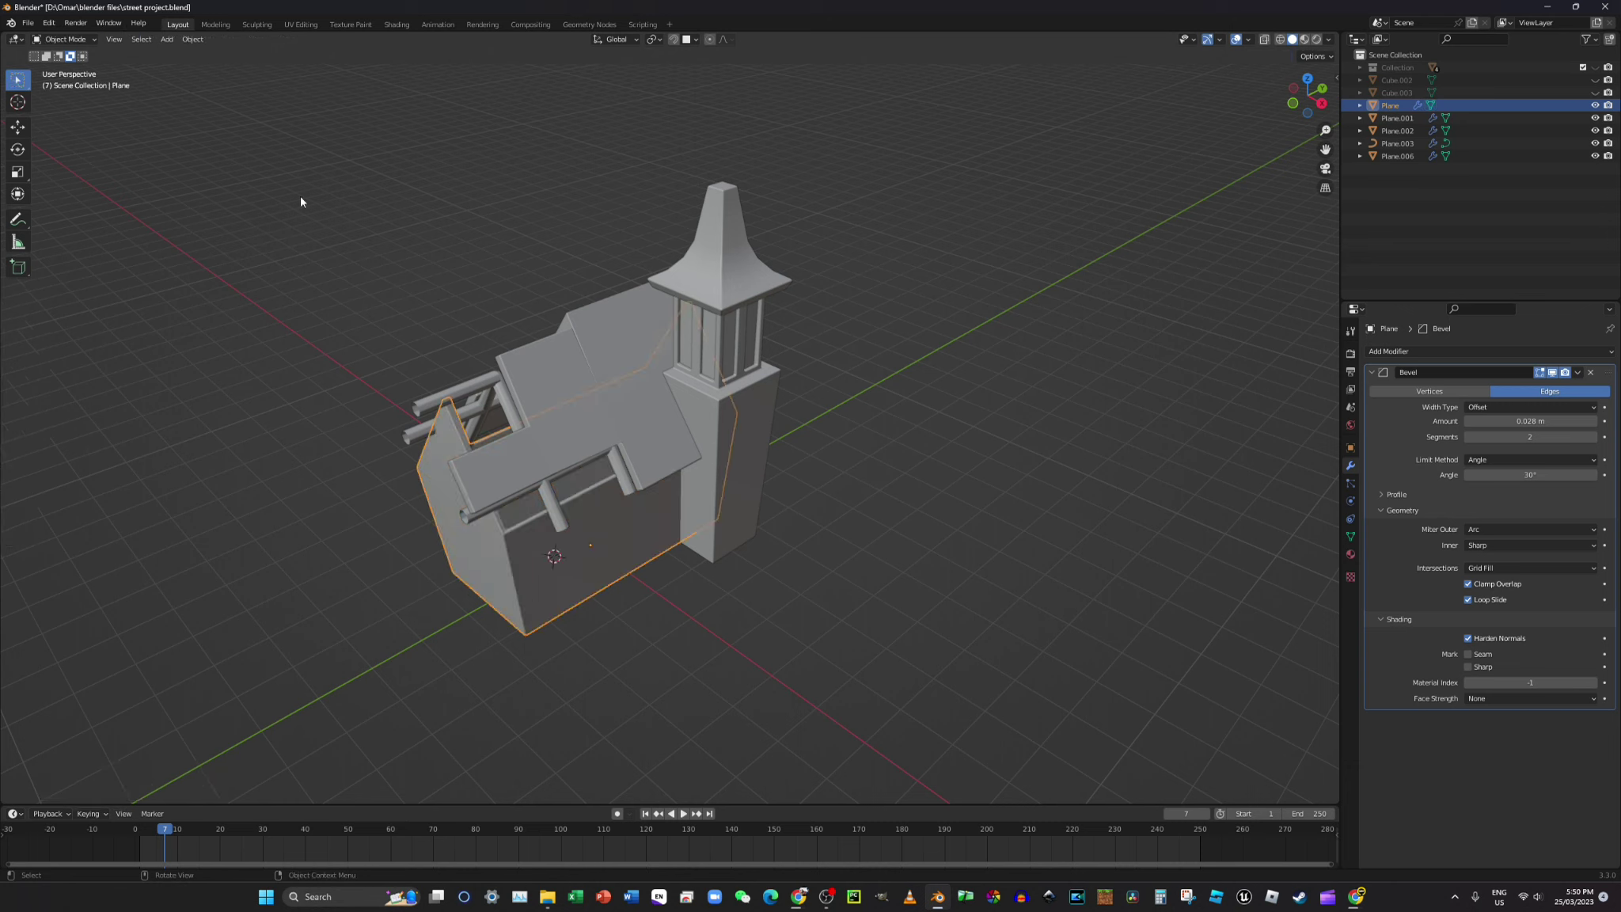
key("a")
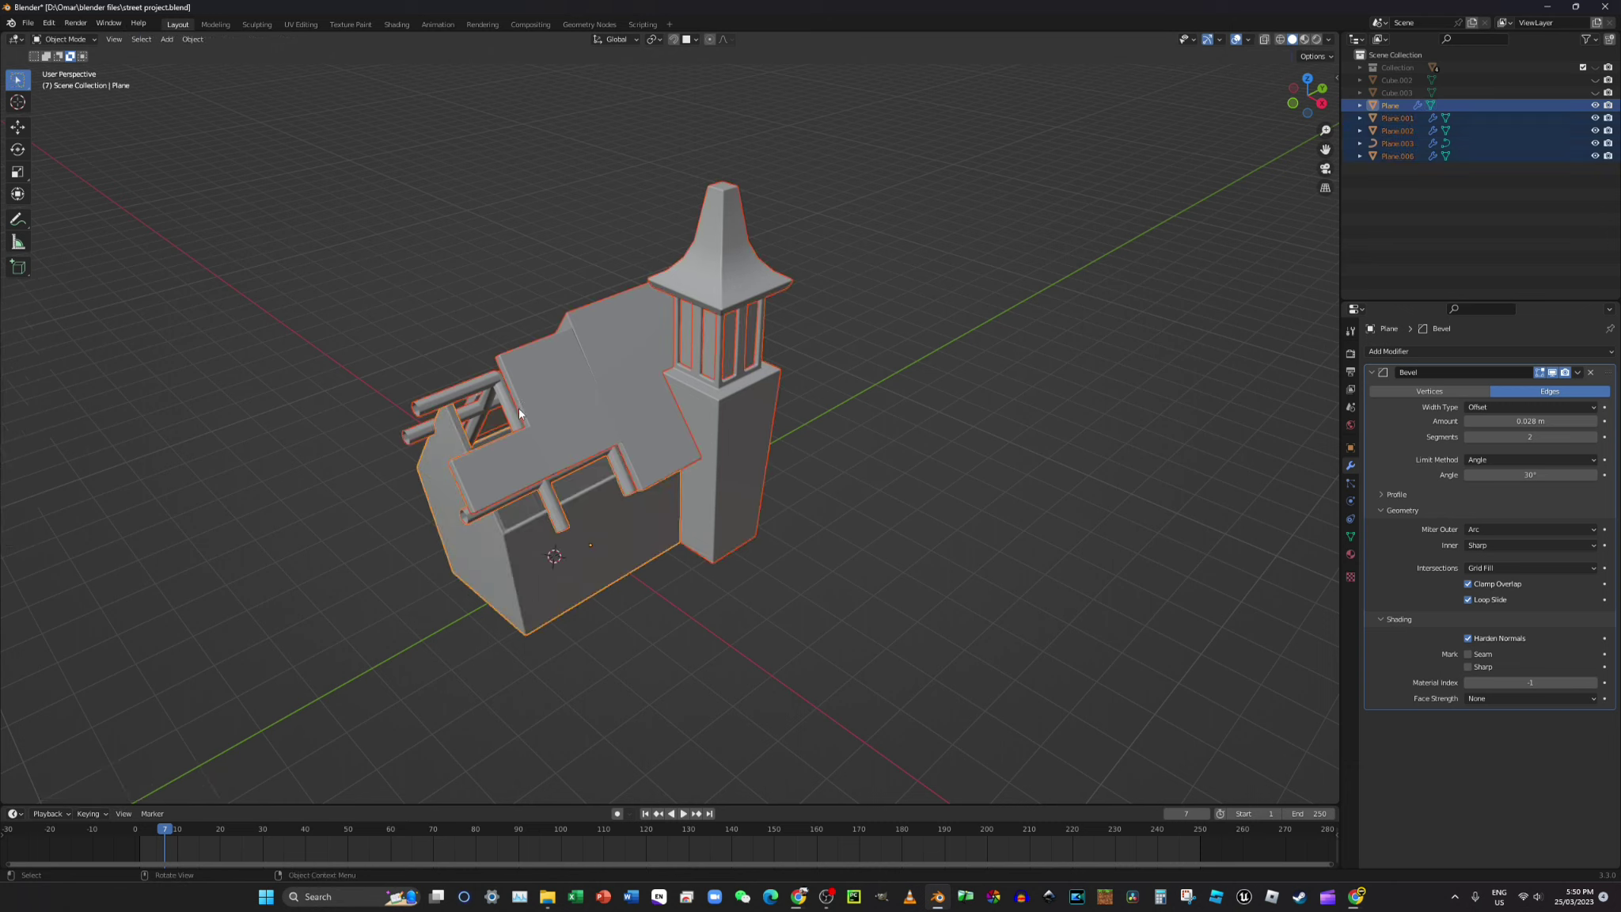